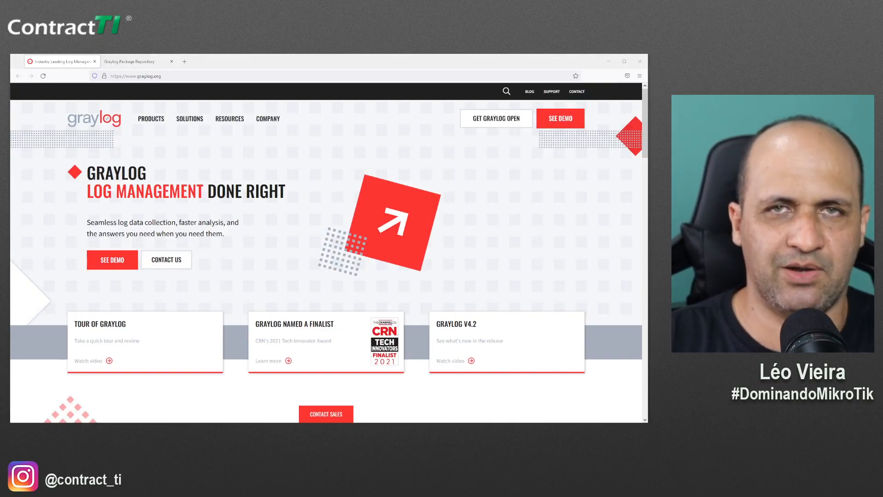
Show the Graylog package repository's .ova appliance listing, scrolled to the top
click(151, 63)
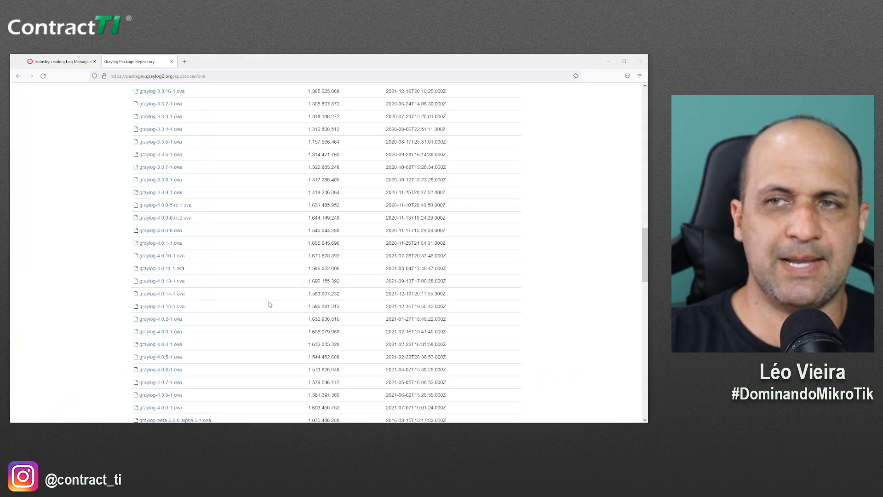
scroll(304, 353, up, 15)
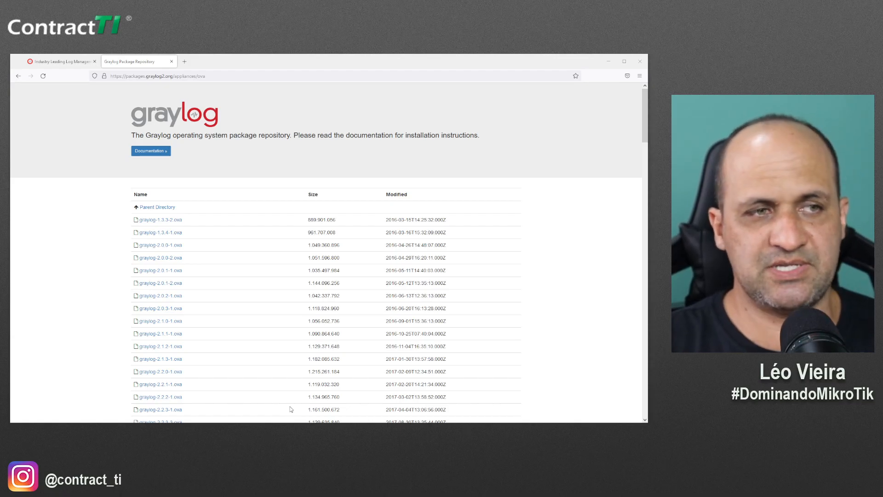
Switch to the Desktop's Graylog folder holding the graylog-4.0.9-1 appliance file
key(alt+Tab)
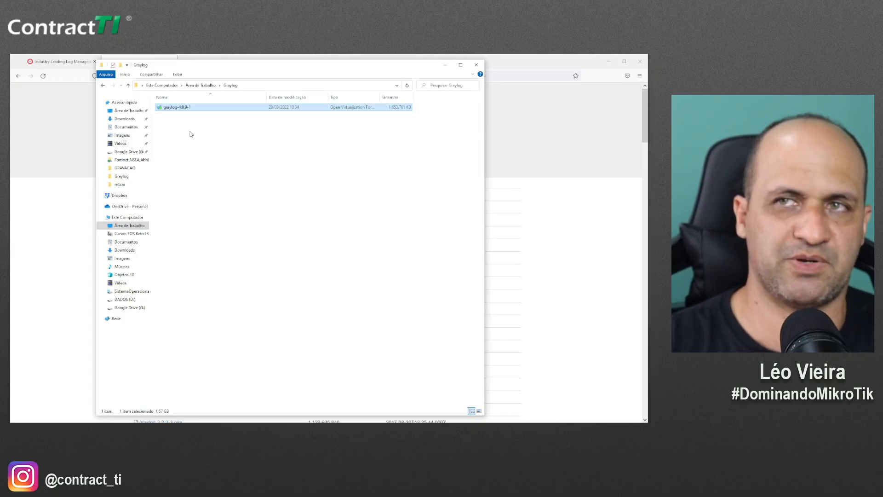
Open graylog-4.0.9-1 for import and name the new virtual machine graylog-4
double_click(188, 109)
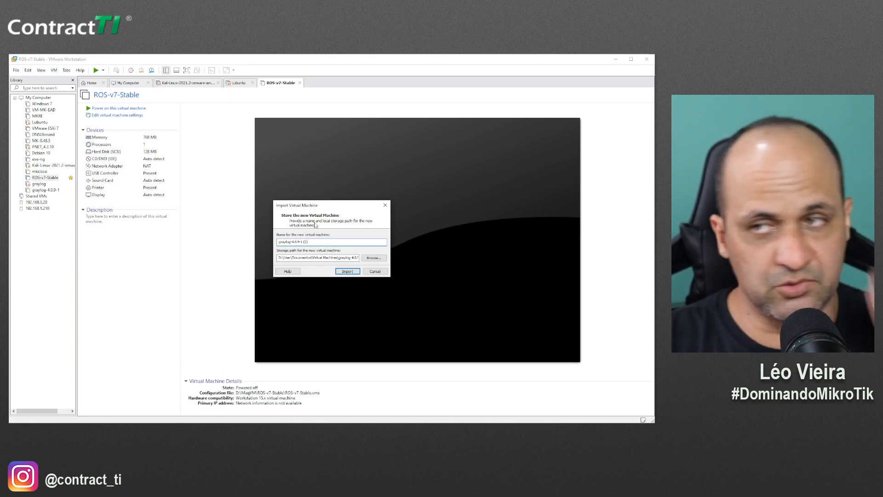
drag(304, 242, 327, 242)
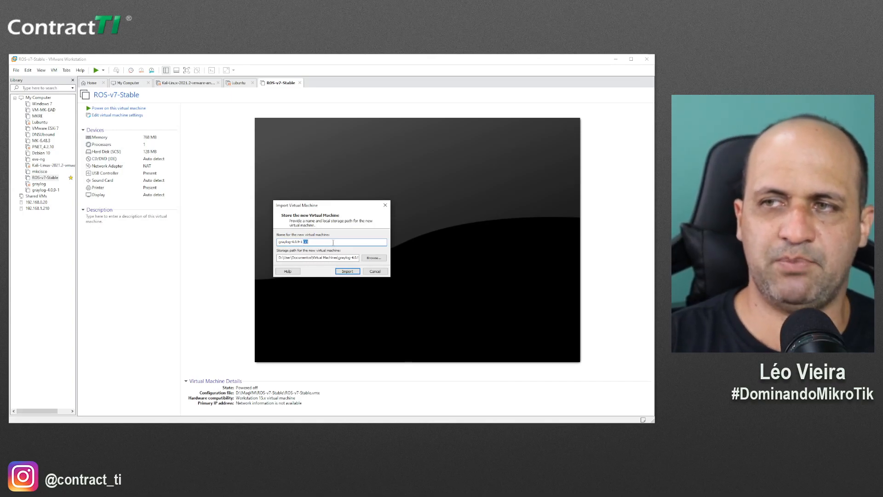
key(BackSpace)
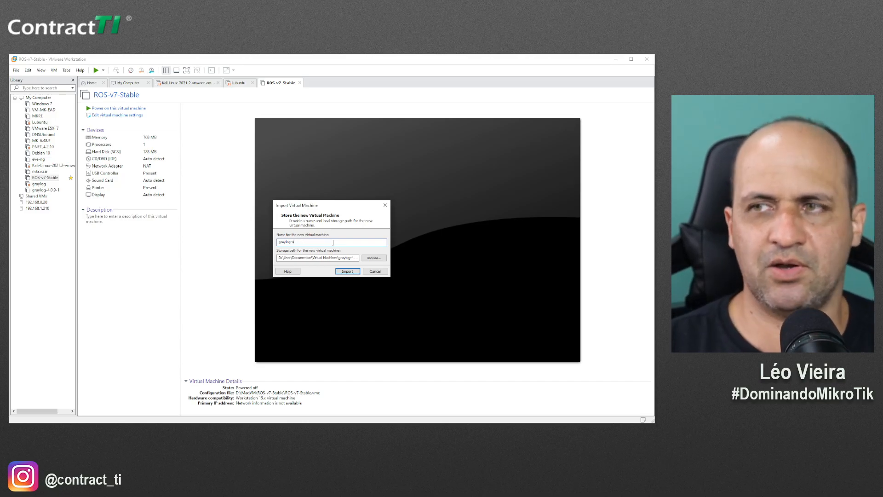
Import the appliance as graylog-4, giving a VM with 4 GB memory and 2 processors
click(348, 272)
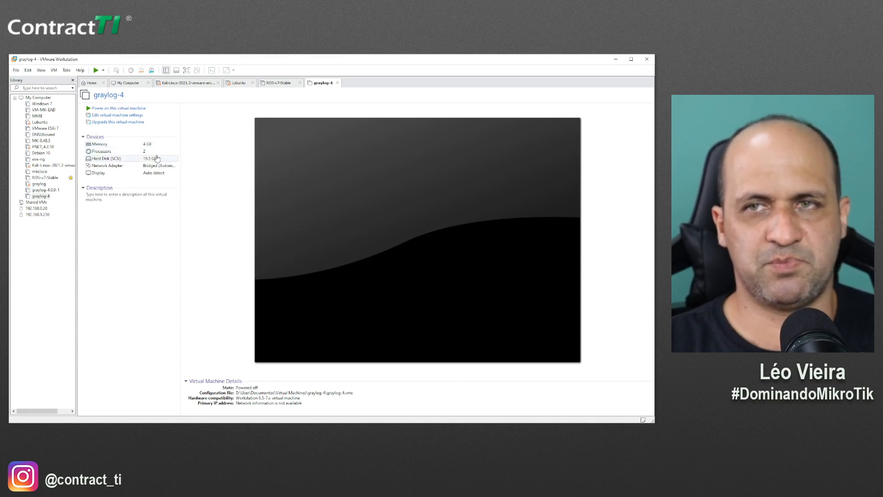
Power on graylog-4 and let it boot to the console login prompt
click(96, 71)
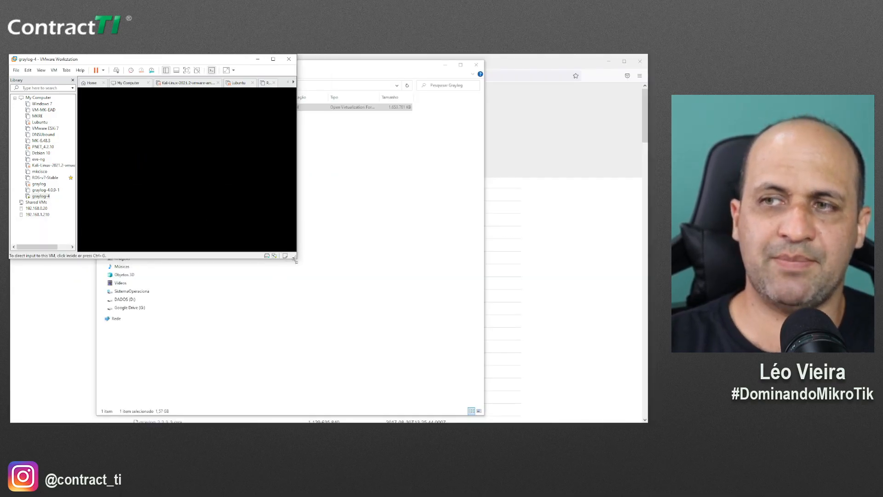
click(297, 261)
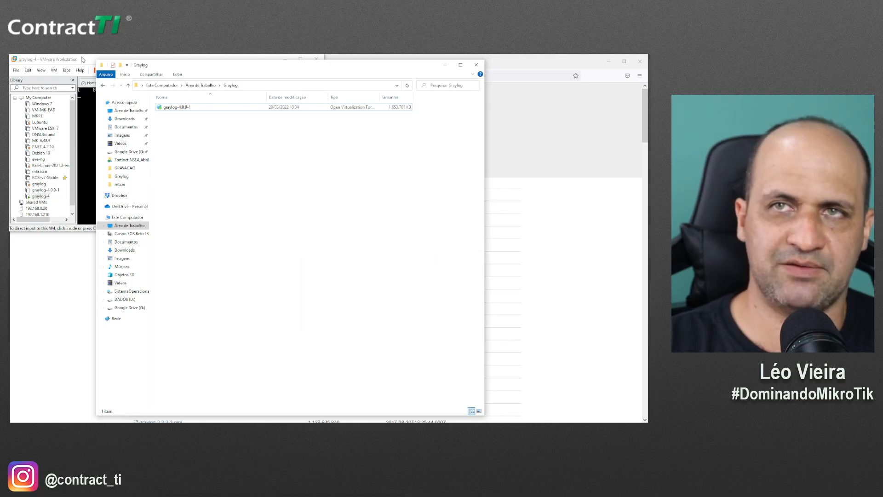
click(84, 60)
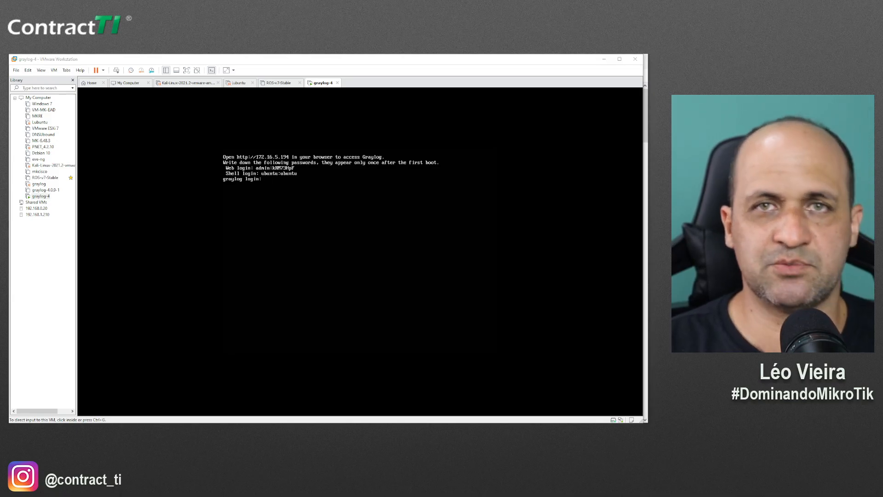
key(super+shift+s)
drag(197, 137, 485, 211)
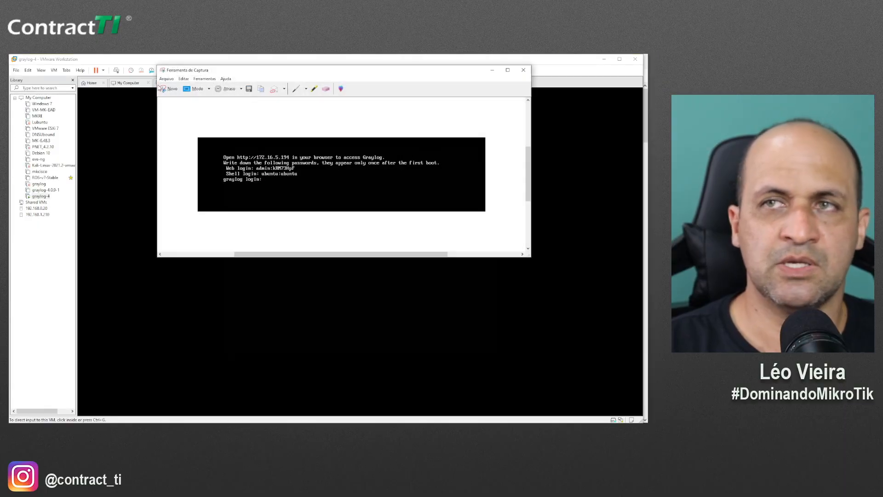
drag(214, 67, 8, 121)
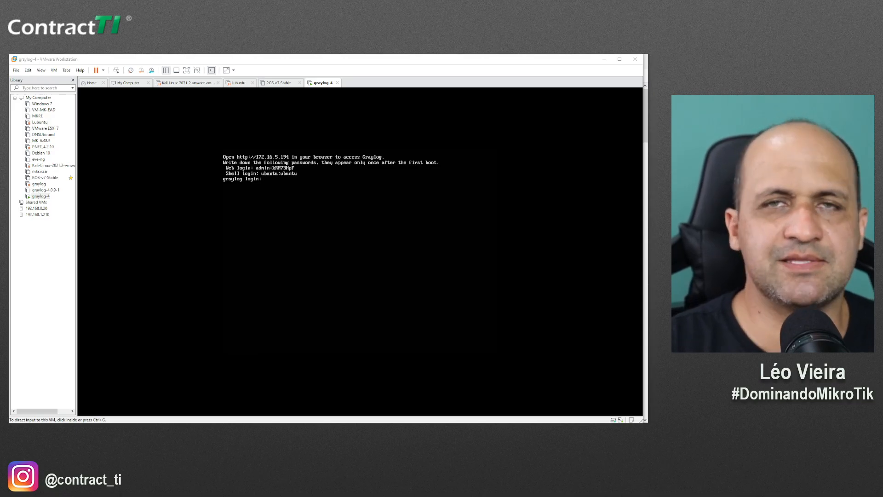
Log in to the graylog-4 console shell with the shell username and password, then return to Notepad++
click(250, 276)
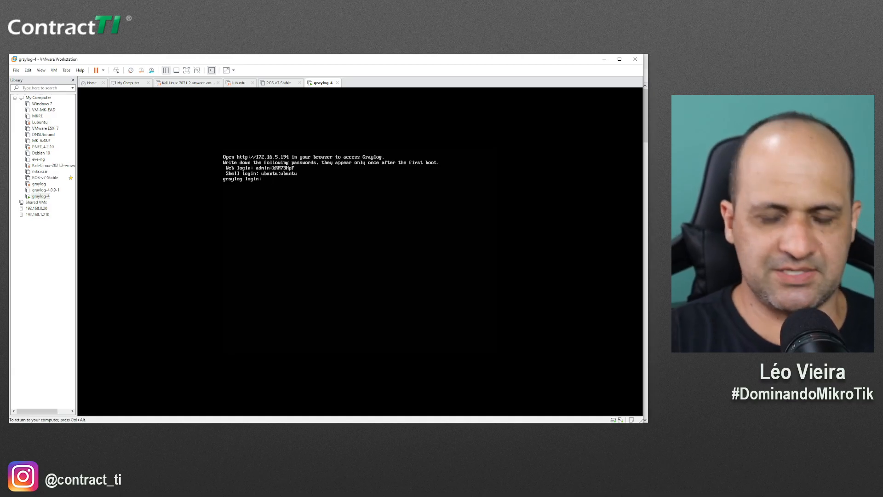
text(ubuntu)
key(Return)
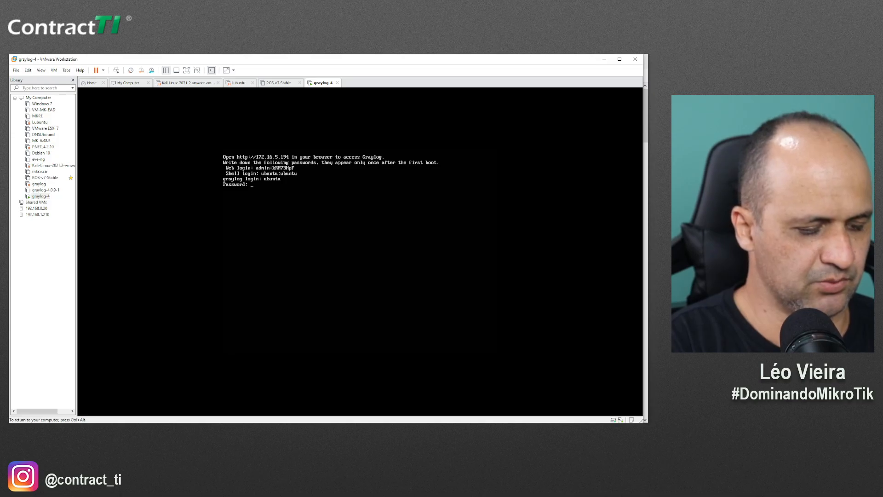
key(Return)
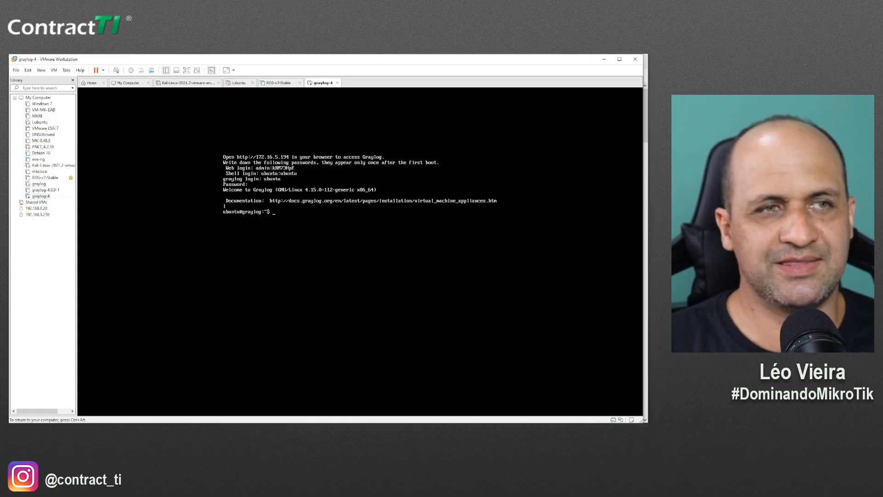
key(ctrl+alt)
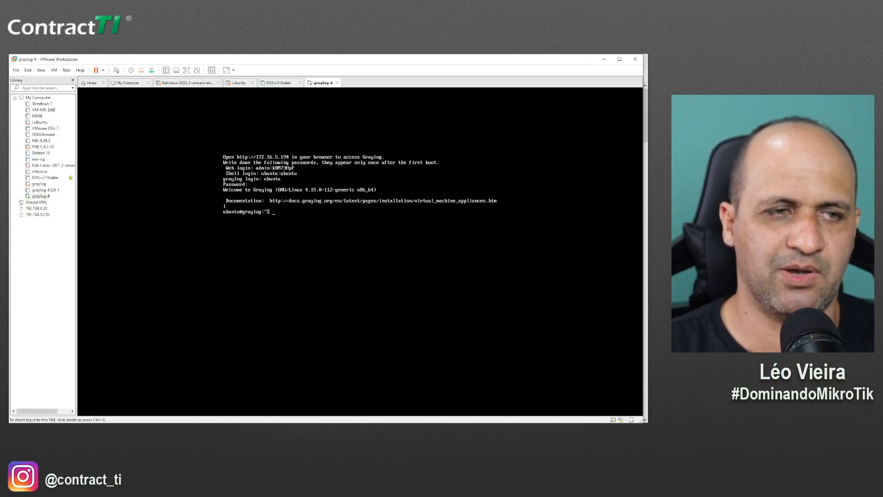
key(alt+Tab)
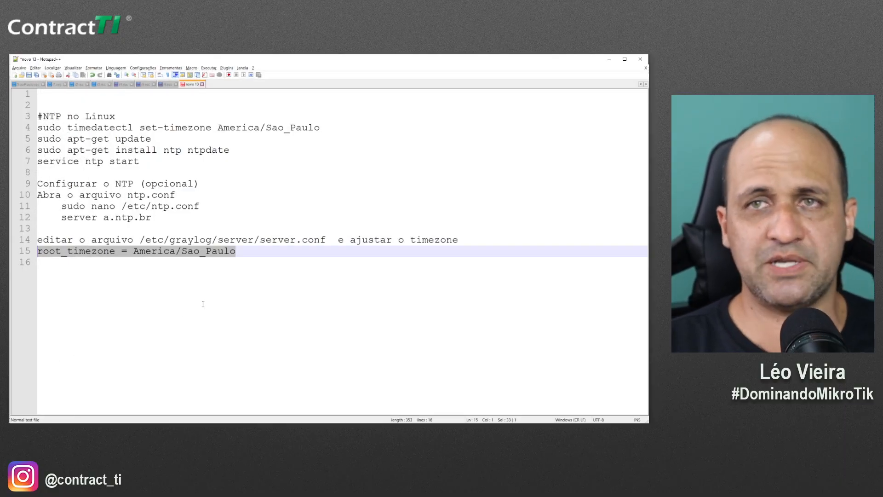
Copy the 'sudo timedatectl set-timezone America/Sao_Paulo' line from the NTP notes
drag(61, 116, 38, 117)
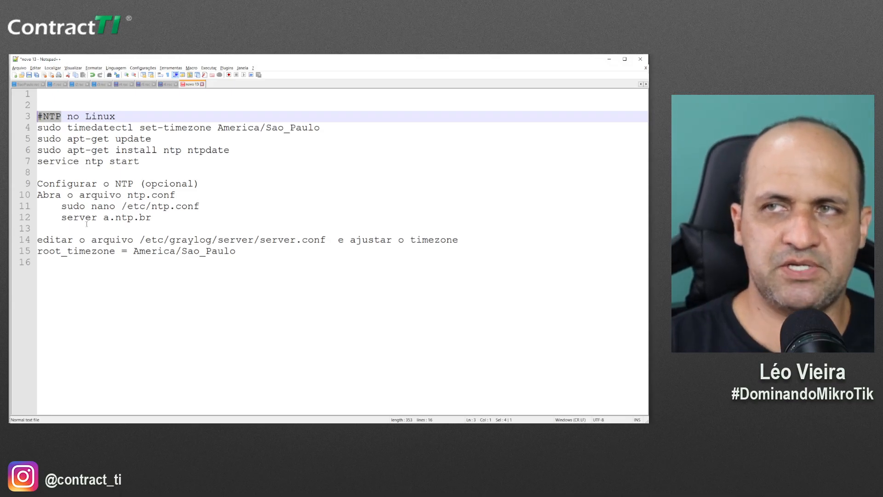
click(185, 131)
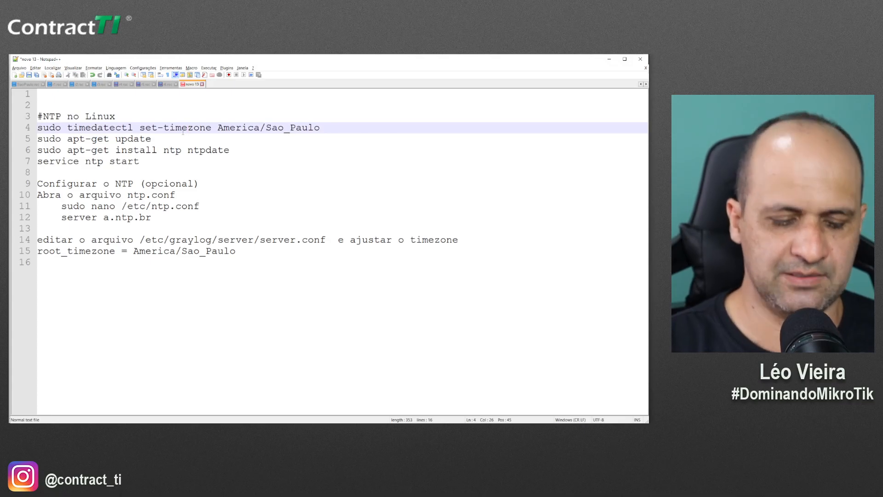
key(shift+Home)
key(shift+End)
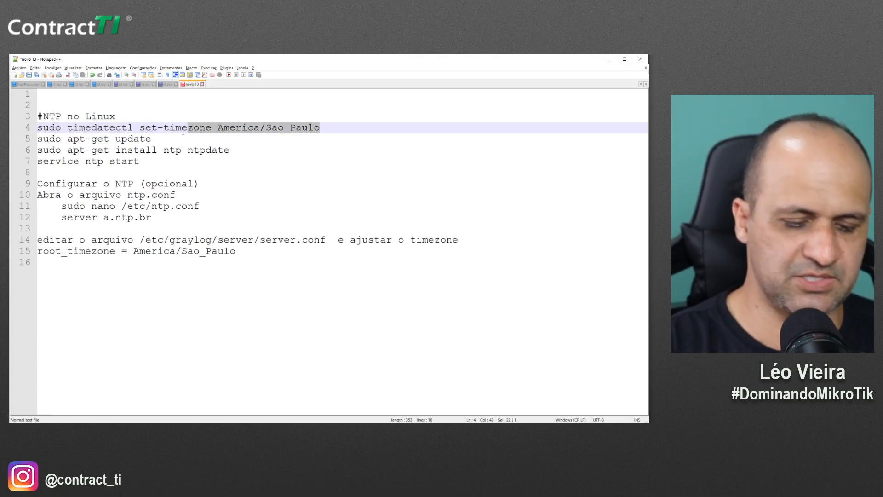
key(Home)
key(shift+End)
key(super+c)
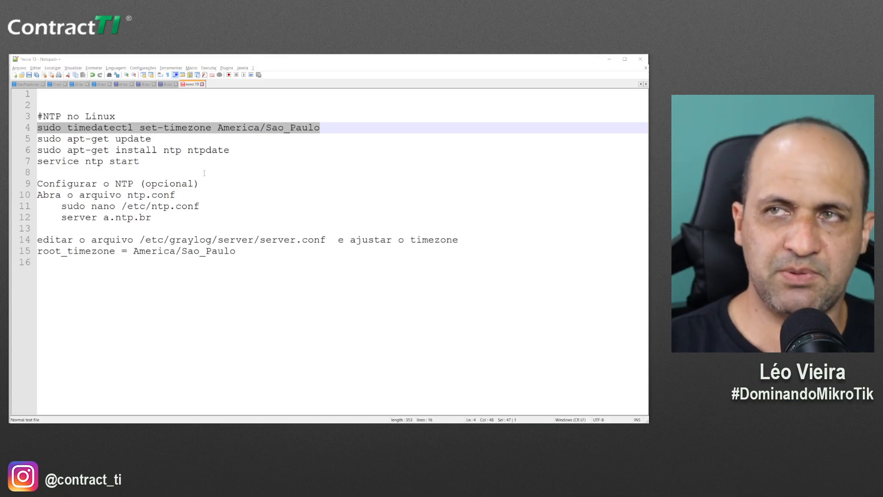
key(alt+Tab)
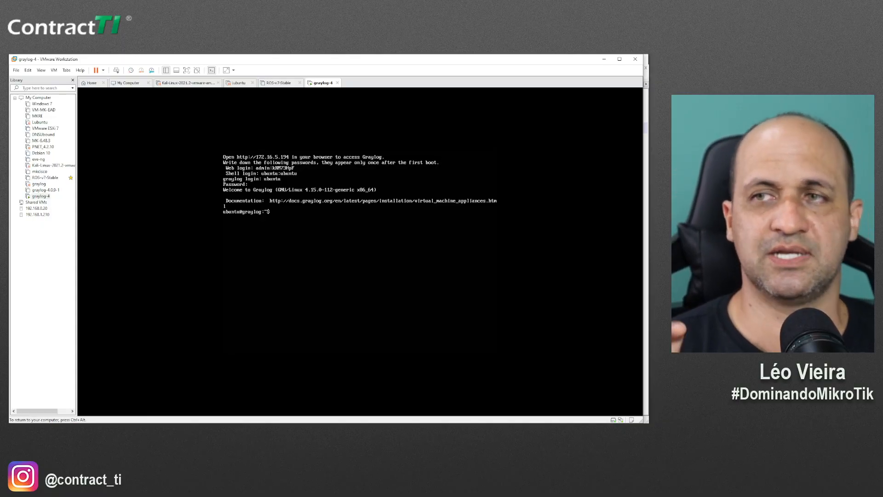
Open a PuTTY SSH session to 172.16.5.194 and enter the shell username
key(ctrl+alt)
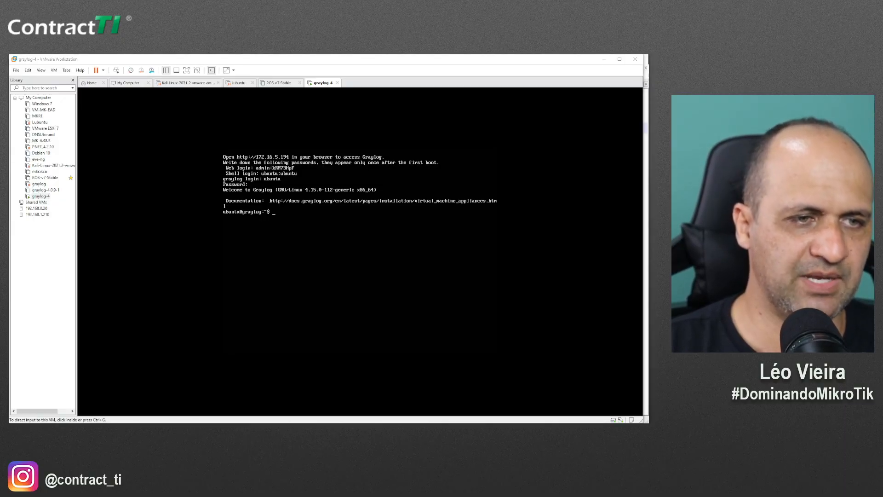
drag(187, 172, 256, 181)
text(172)
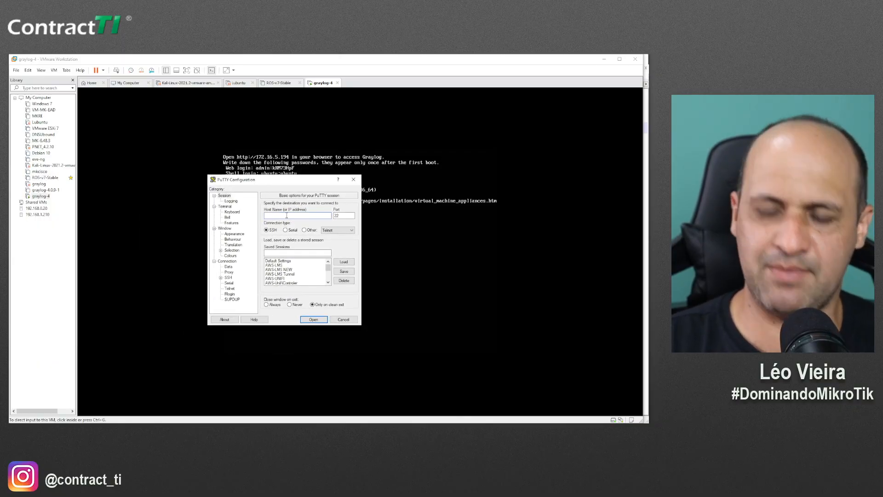
text(.16.5.194)
key(Return)
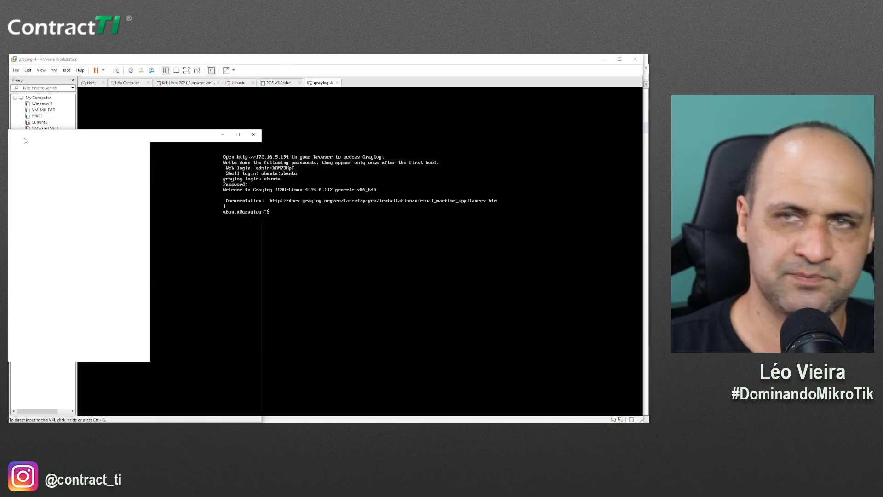
text(ubuntu)
key(Return)
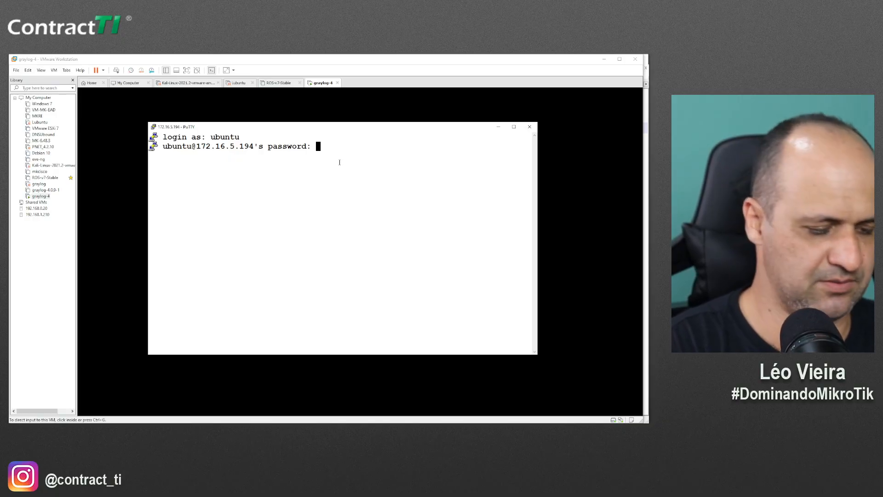
Log in and run sudo timedatectl set-timezone America/Sao_Paulo on the server
key(Return)
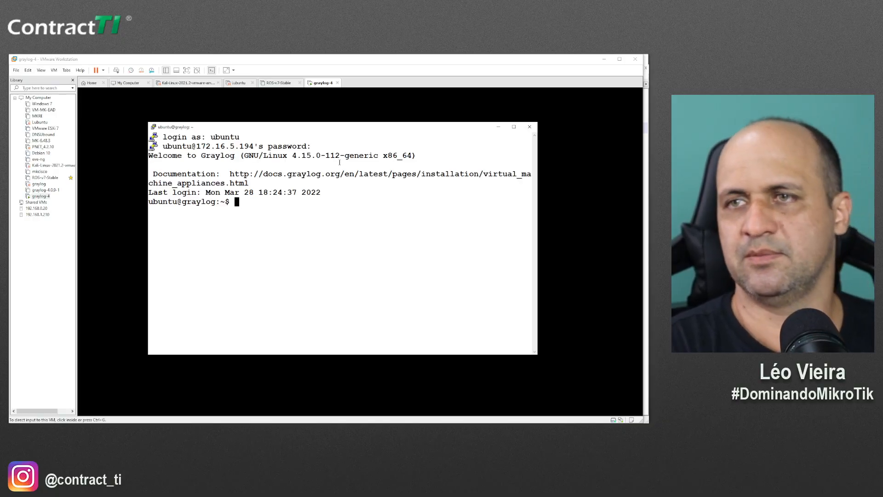
click(605, 60)
right_click(256, 210)
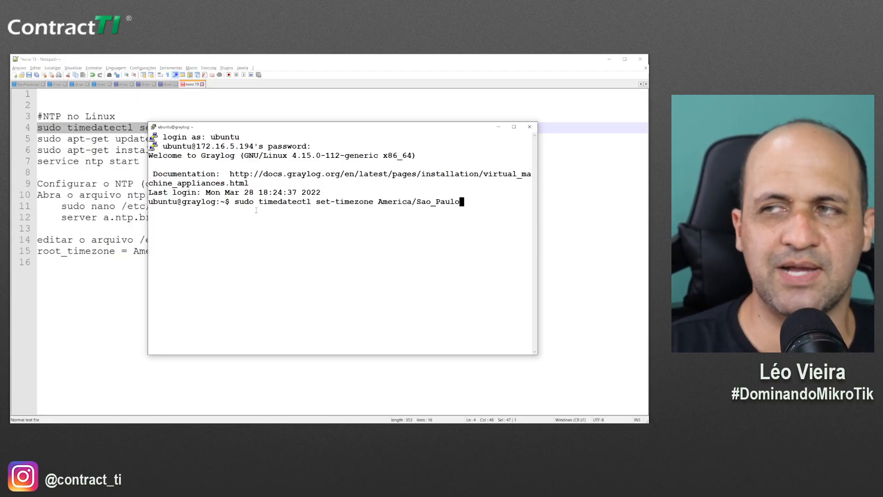
key(Return)
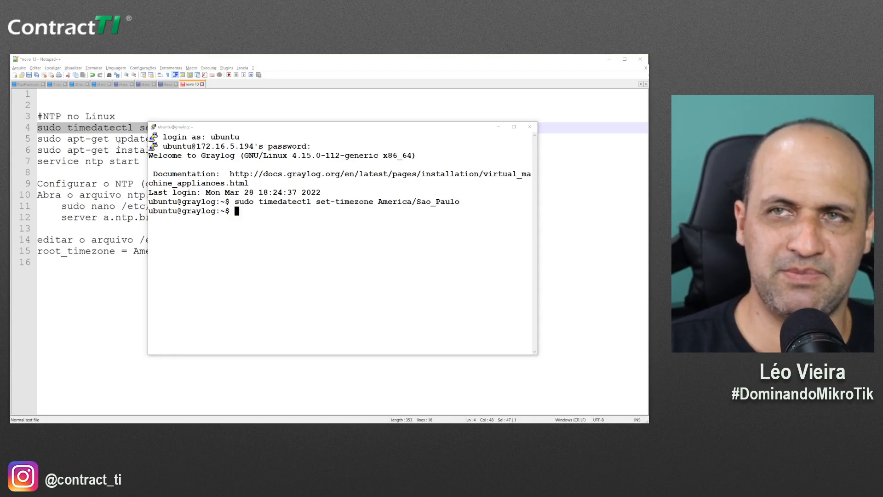
Select the sudo apt-get update line in the Notepad++ notes
click(118, 141)
key(Home)
key(shift+End)
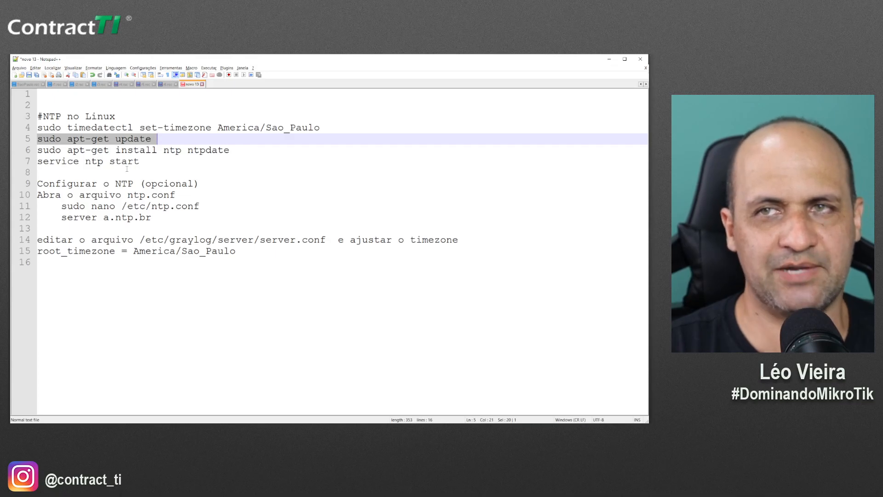
Run 'sudo apt-get install ntp ntpdate' from the notes; both packages are already the newest version
key(Down)
key(Home)
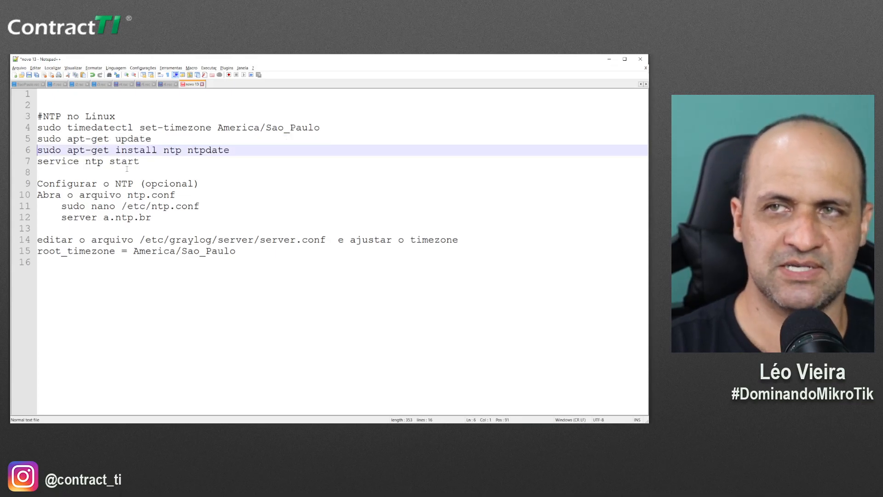
key(shift+End)
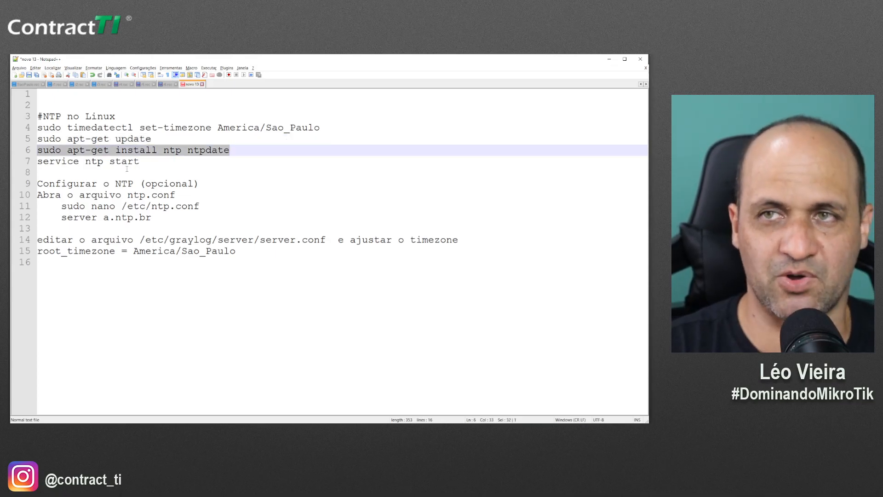
key(ctrl+c)
key(alt+Tab)
right_click(325, 224)
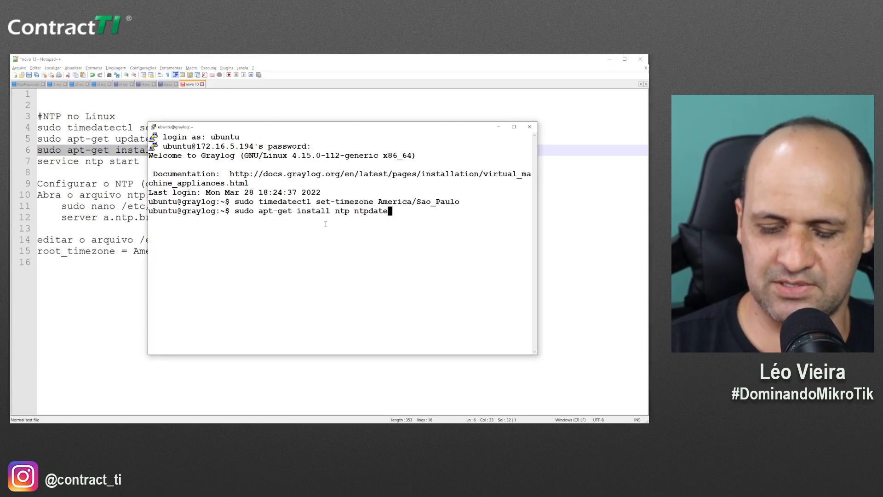
key(Return)
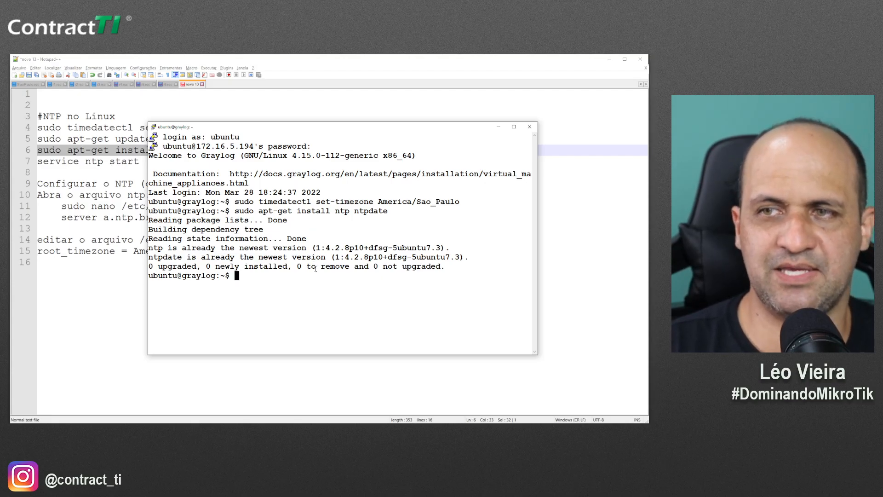
drag(235, 258, 291, 258)
drag(178, 258, 214, 258)
click(109, 227)
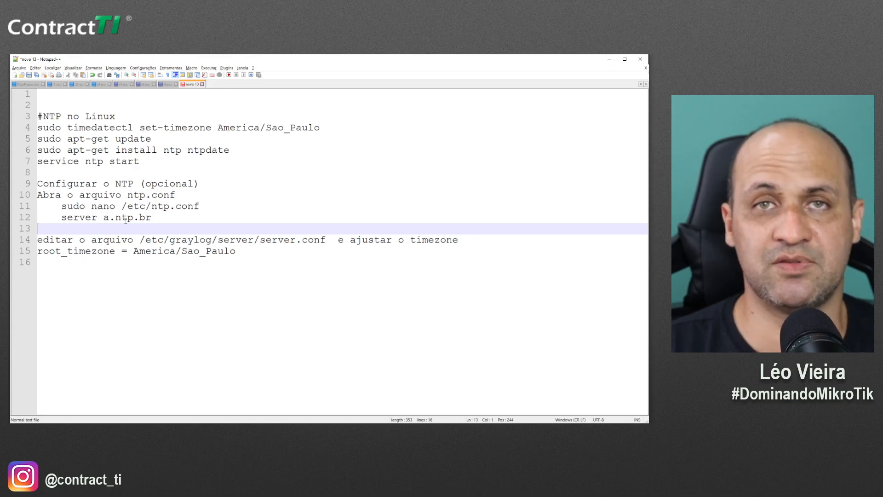
Clear the Graylog terminal and run date to check the server's current time
drag(151, 218, 104, 221)
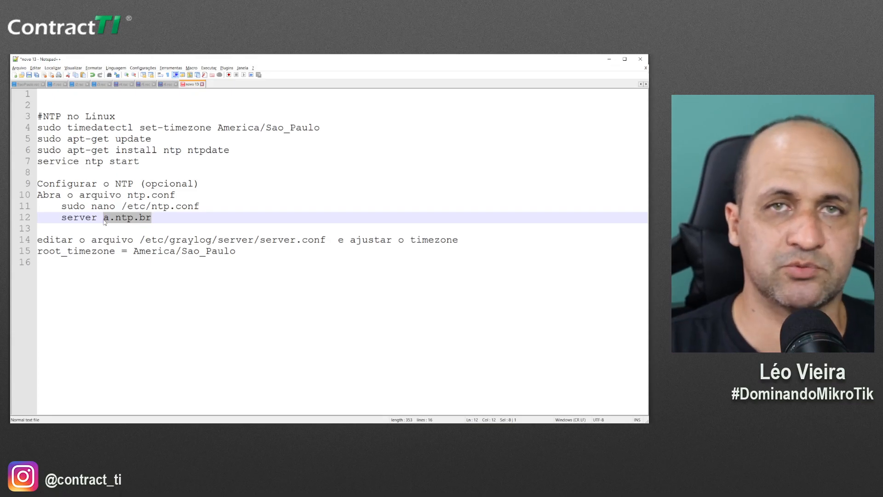
drag(147, 161, 39, 162)
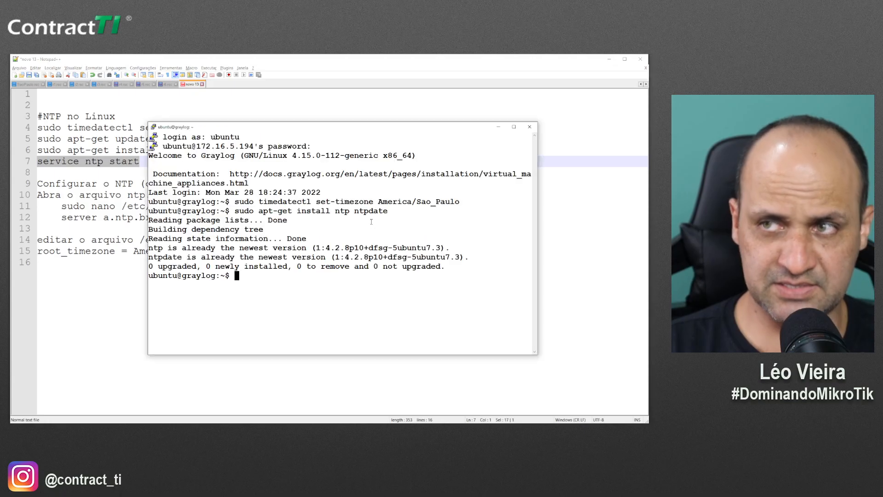
key(alt+Tab)
text(clear)
key(Return)
text(date)
key(Return)
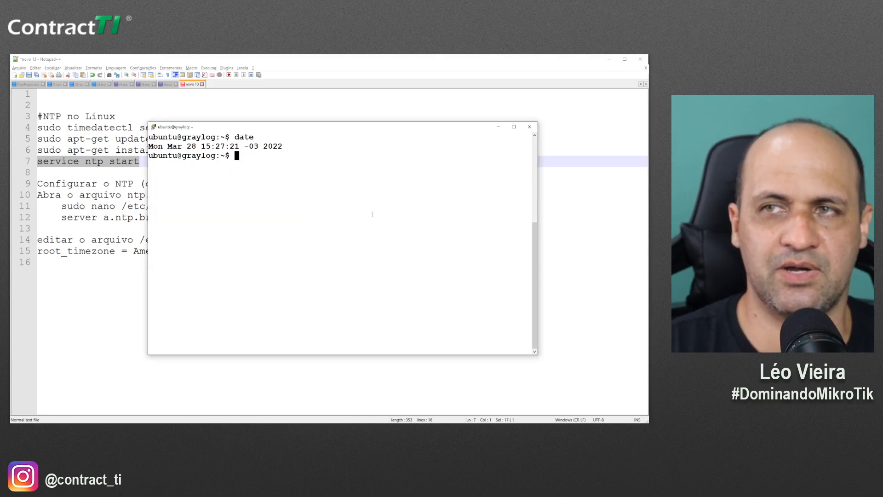
Run 'service ntp start', then 'service ntp status' to confirm ntp is active (running)
right_click(251, 158)
key(Return)
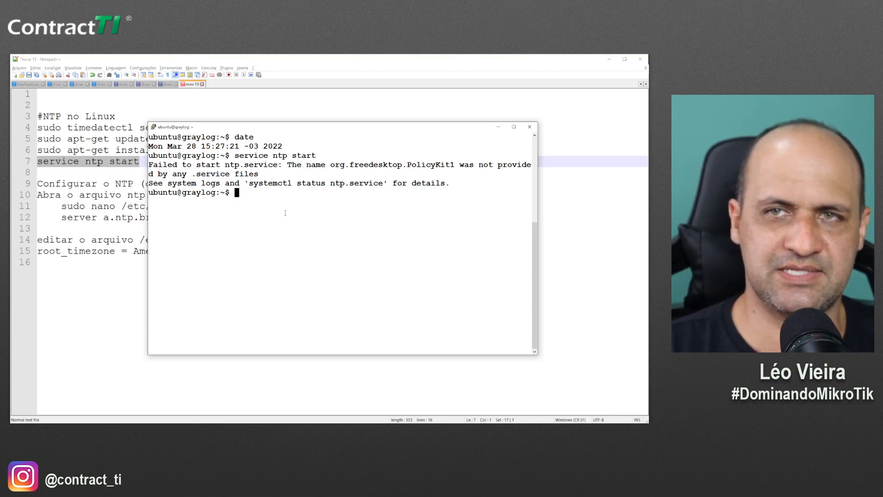
text(servioce)
key(BackSpace)
key(BackSpace)
key(BackSpace)
key(BackSpace)
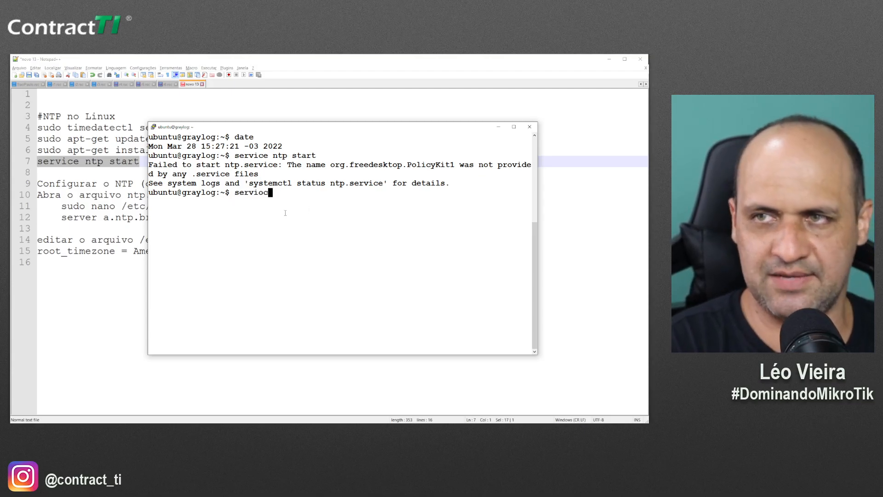
text(ce )
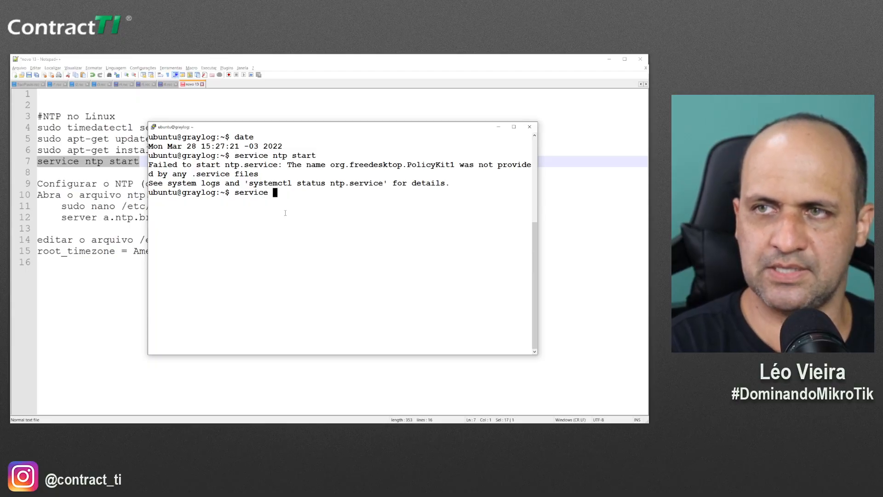
text(ntp status)
key(Return)
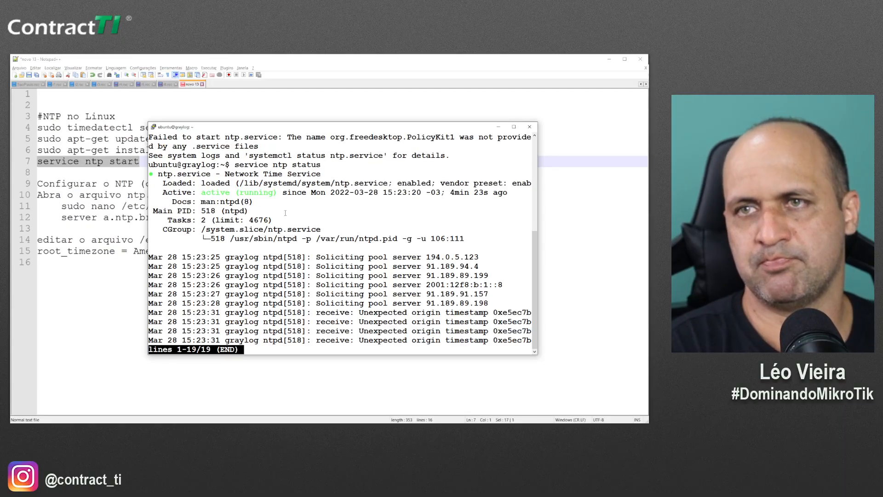
drag(207, 192, 280, 193)
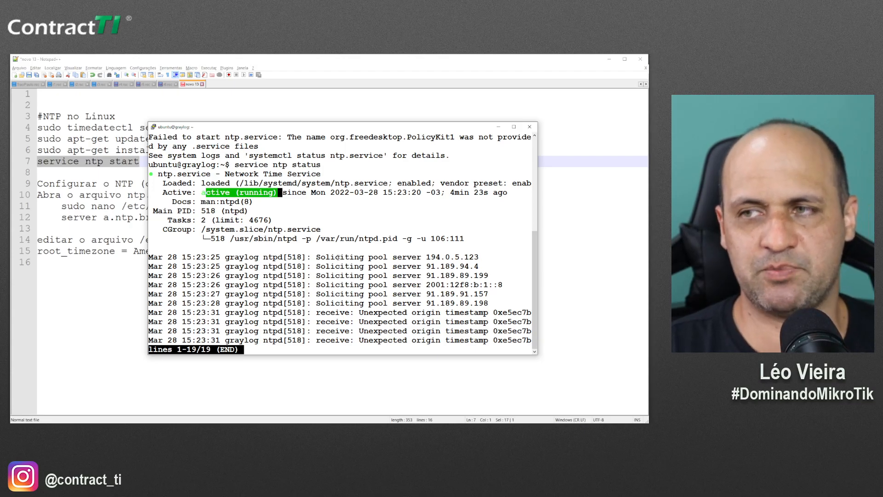
click(110, 183)
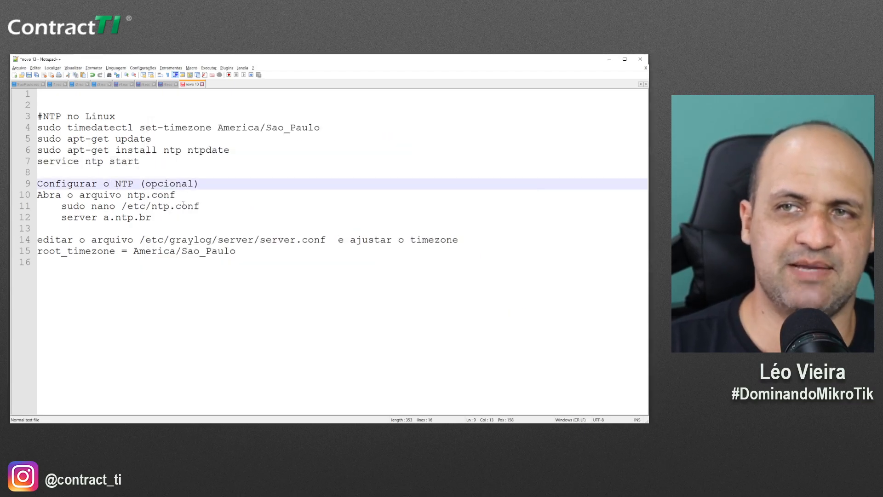
Run 'sudo nano /etc/graylog/server/server.conf' using the path copied from the notes
drag(200, 206, 118, 205)
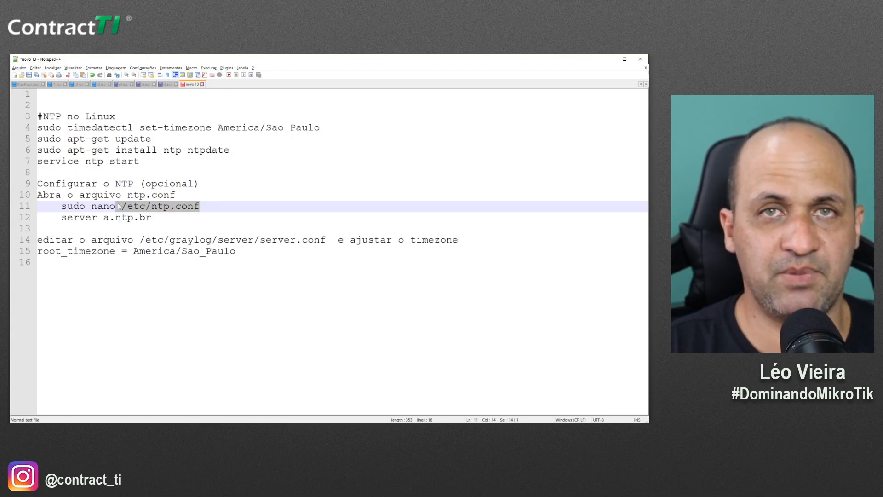
click(158, 240)
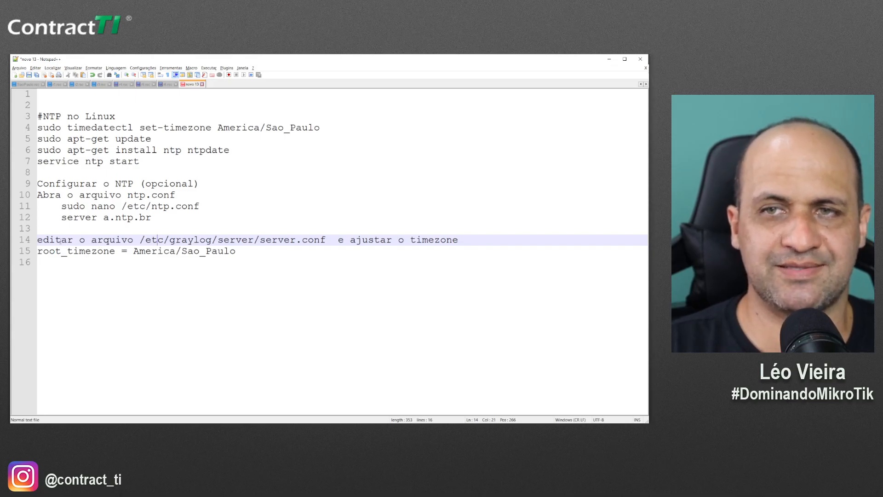
drag(326, 239, 139, 240)
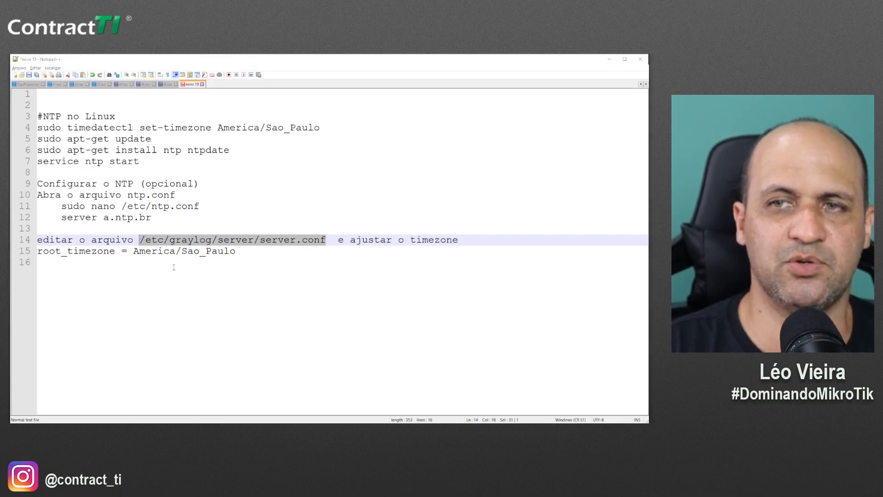
key(alt+Tab)
key(q)
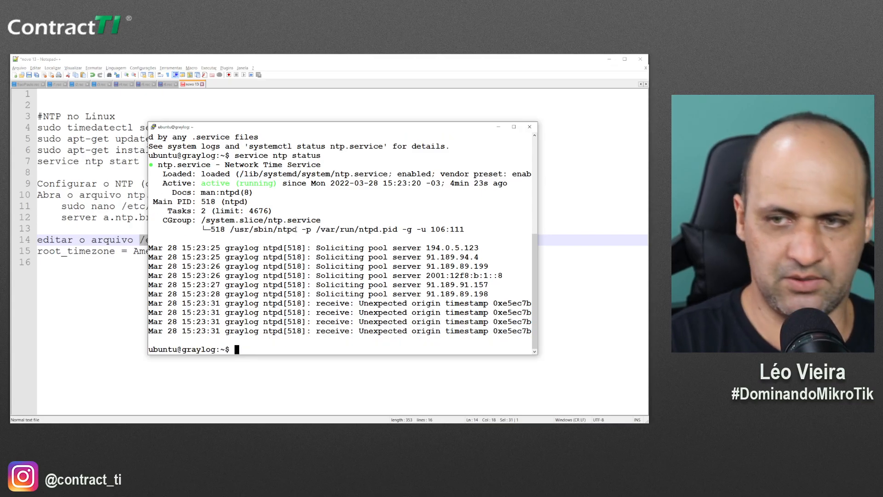
key(Return)
key(Return)
key(Return)
key(Return)
text(sudo )
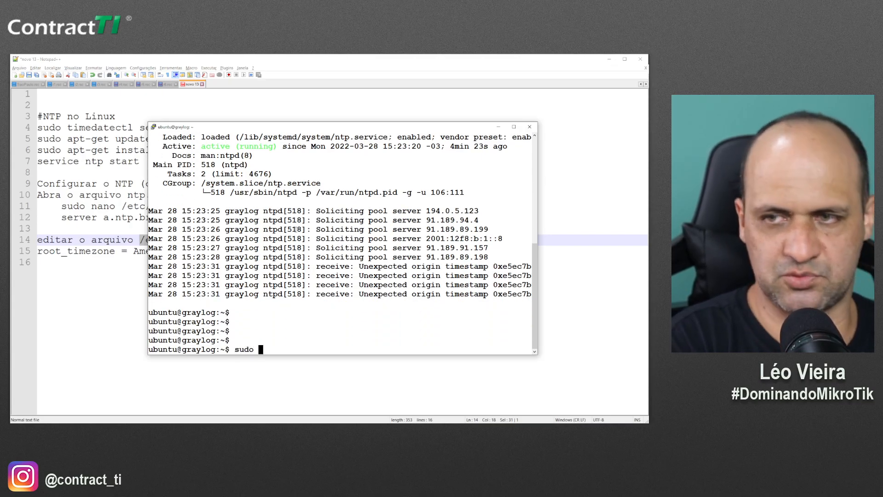
text(nano)
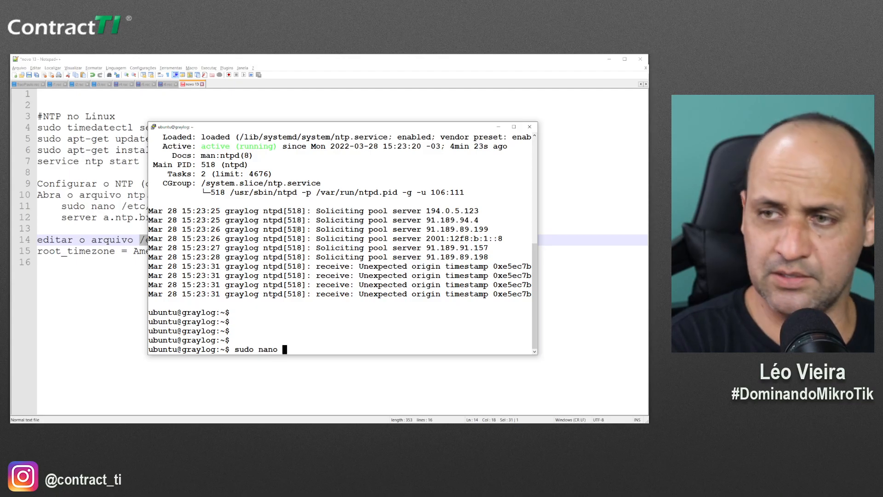
right_click(335, 329)
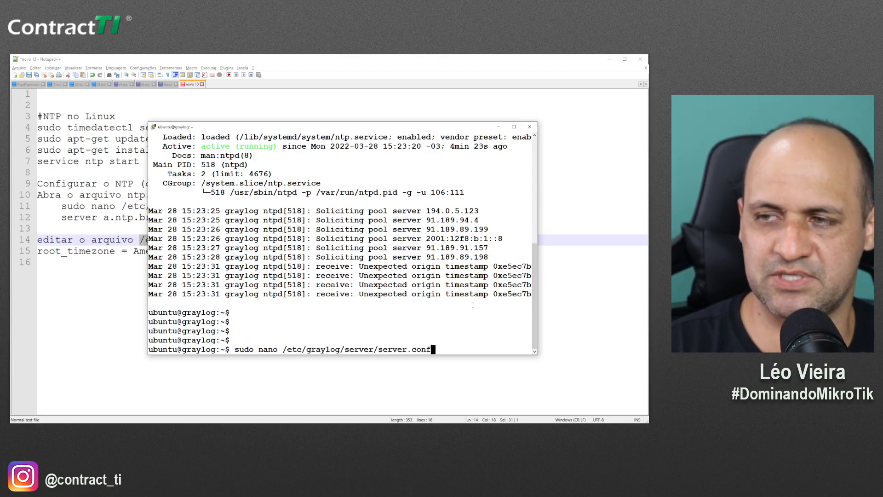
key(Return)
In server.conf, uncomment the root_timezone line and delete its UTC value
key(Down)
key(Down)
key(Down)
key(Down)
key(Down)
key(Down)
key(Down)
key(Down)
key(Down)
key(Down)
key(Down)
key(Down)
key(Down)
key(Down)
key(Down)
key(Down)
key(Down)
key(Down)
key(Down)
key(Down)
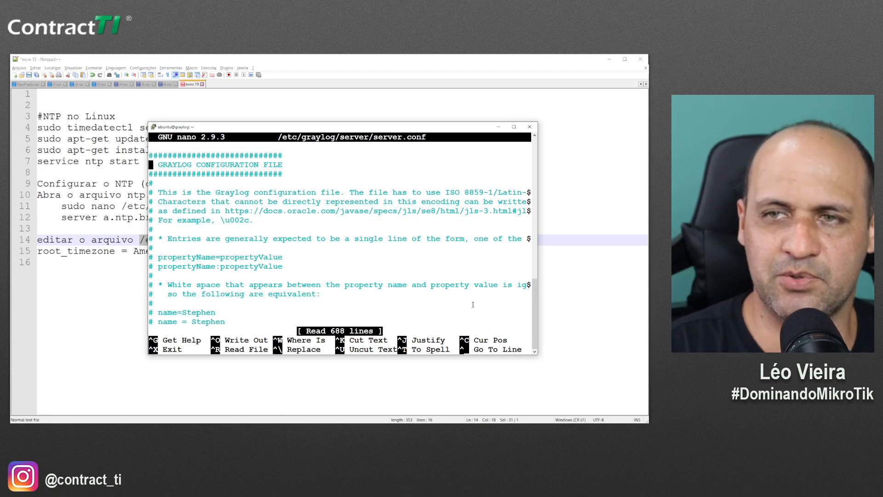
key(Down)
key(Down)
key(Down)
key(Down)
key(Down)
key(Down)
key(Down)
key(Down)
key(Down)
key(Down)
key(Down)
key(Down)
key(Down)
key(Down)
key(Down)
key(Down)
key(Down)
key(Down)
key(Down)
key(Down)
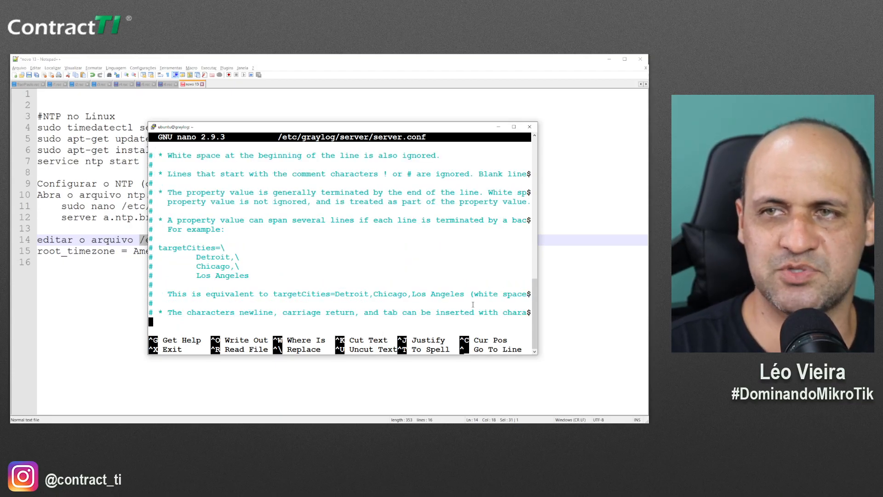
key(Down)
key(Down)
key(Down)
key(Down)
key(Down)
key(Down)
key(Down)
key(Down)
key(Down)
key(Down)
key(Down)
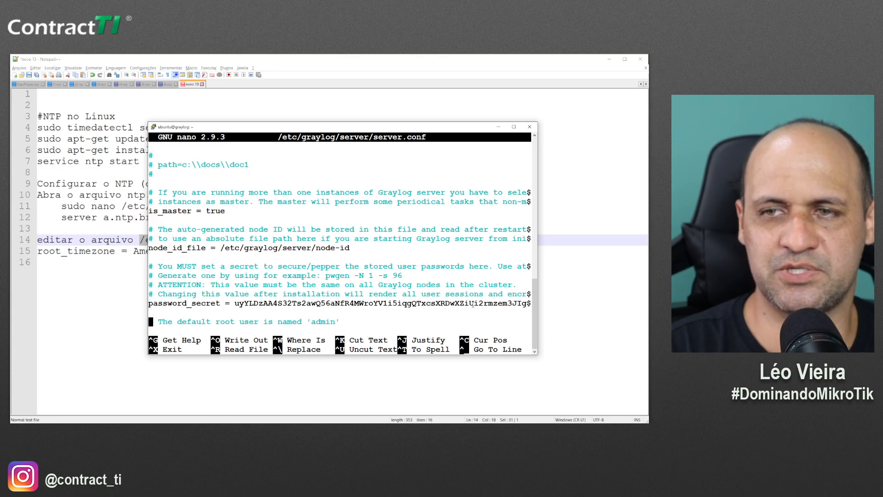
key(Down)
key(Down)
key(Down)
key(Down)
key(Down)
key(Down)
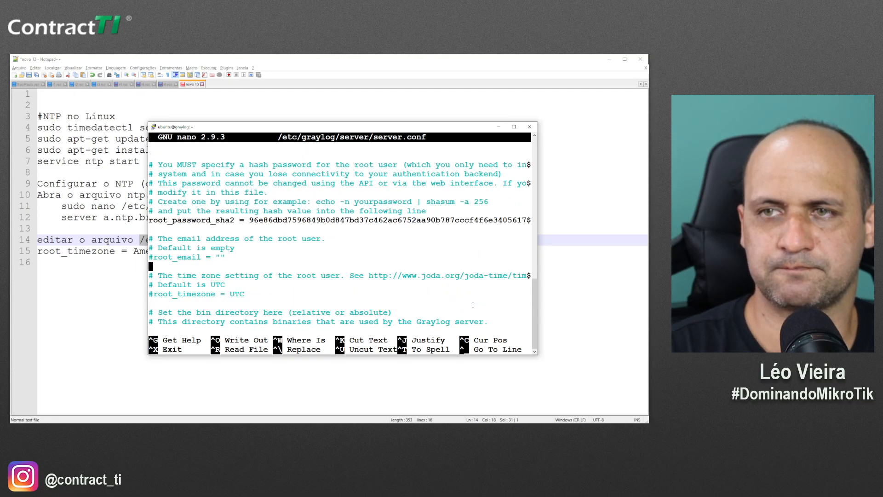
key(Up)
key(Up)
key(Up)
key(Up)
key(Up)
key(Up)
key(Up)
key(Up)
key(Up)
key(Up)
key(Up)
key(Up)
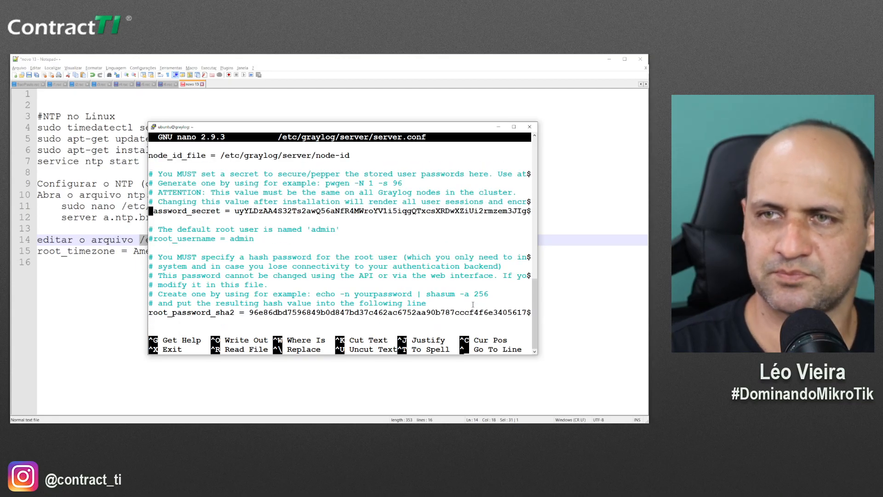
key(Down)
key(Down)
key(Down)
key(Down)
key(Down)
key(Down)
key(Down)
key(Down)
key(Down)
key(Down)
key(Down)
key(Down)
key(Down)
key(Down)
key(Down)
key(Down)
key(Down)
key(Down)
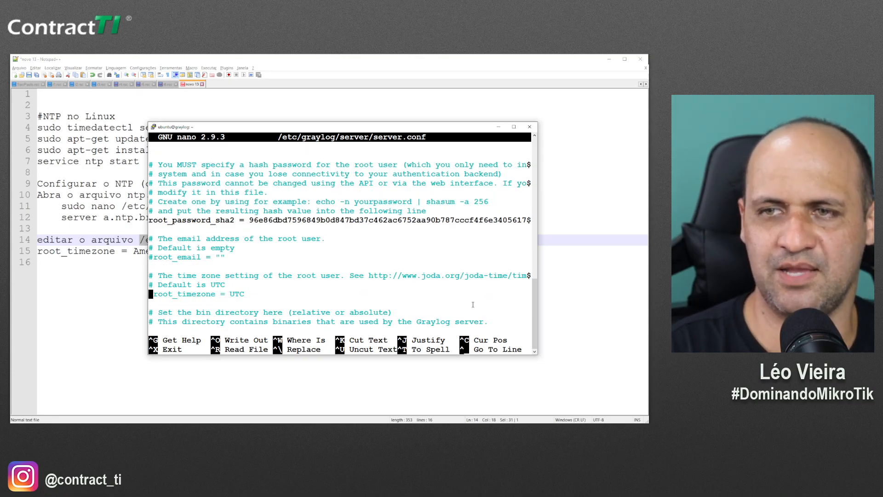
key(Delete)
key(Right)
key(Right)
key(Right)
key(Right)
key(Right)
key(Right)
key(Right)
key(Right)
key(Right)
key(Right)
key(Right)
key(Right)
key(Right)
key(Right)
key(Right)
key(Right)
key(Right)
key(Right)
key(Right)
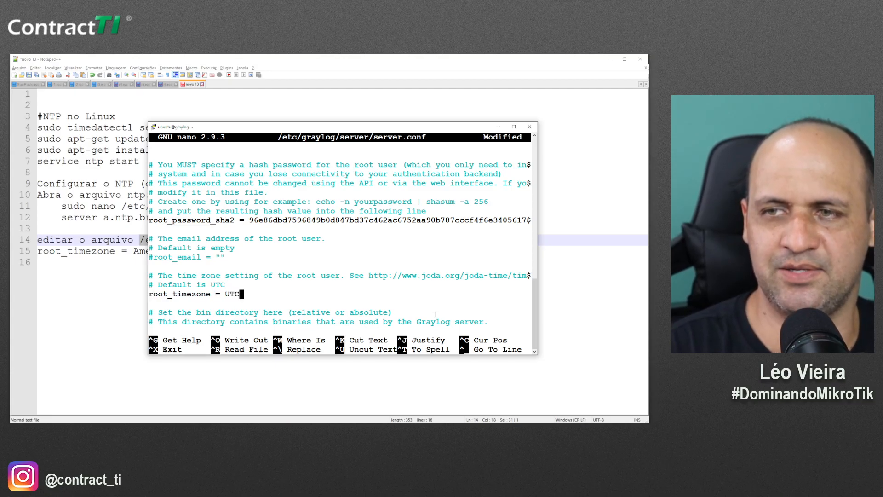
key(BackSpace)
key(BackSpace)
key(BackSpace)
Set root_timezone to America/Sao_Paulo from the notes and exit nano with Ctrl+X
click(138, 269)
drag(133, 250, 236, 251)
key(super+c)
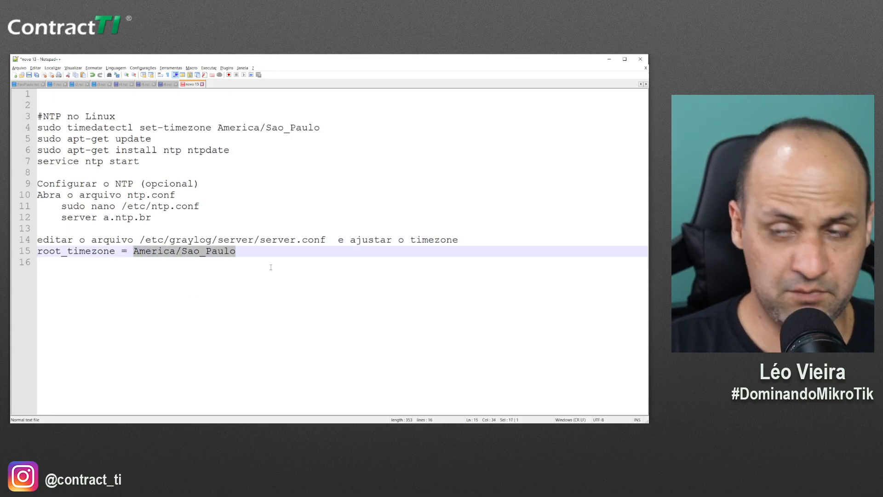
key(alt+Tab)
right_click(242, 294)
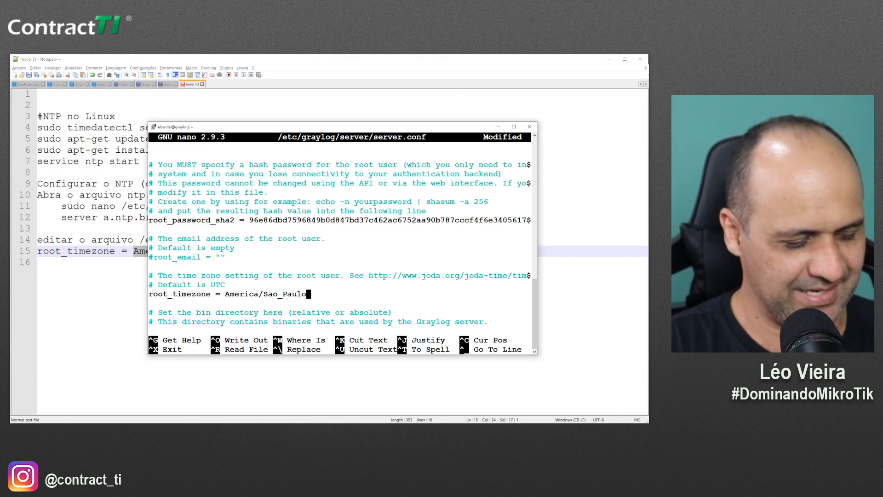
key(ctrl+x)
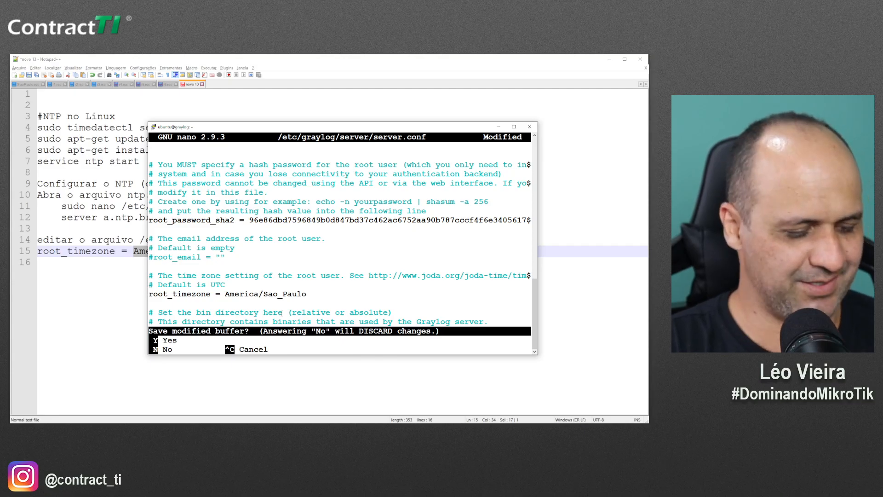
Save server.conf and reboot the Graylog server with 'sudo reboot'
key(y)
key(Return)
key(Return)
key(Return)
text(r)
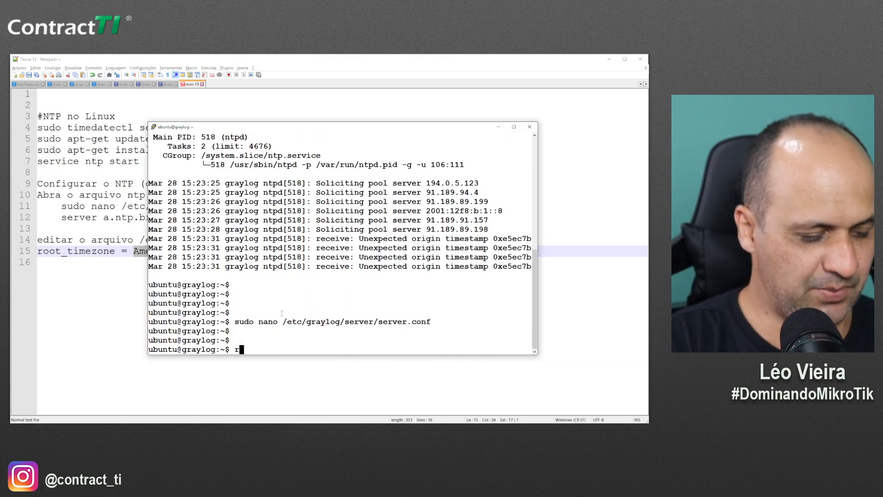
text(eboot)
key(Return)
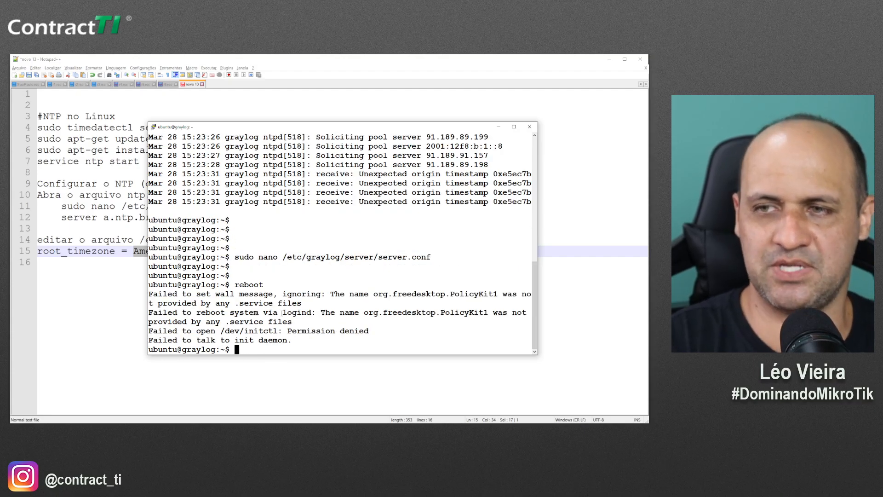
text(sudo reboot)
key(Return)
Close the dropped PuTTY session and minimize Notepad++ to reveal File Explorer
click(491, 268)
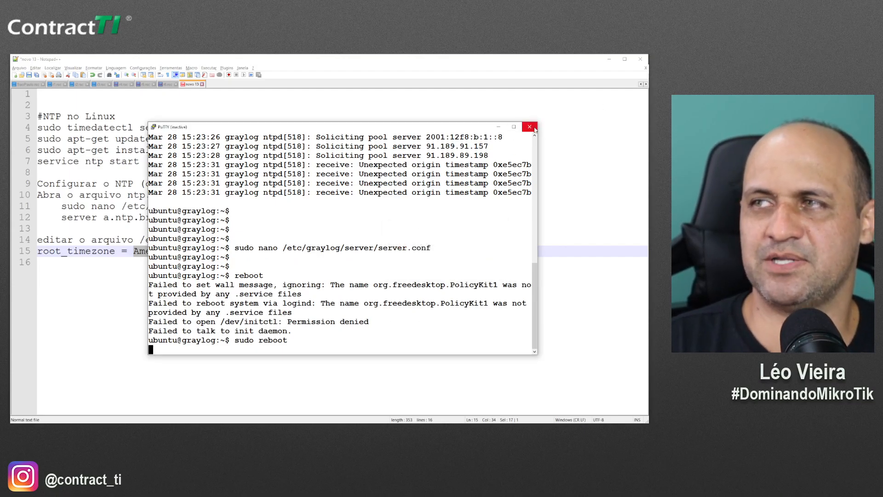
click(530, 127)
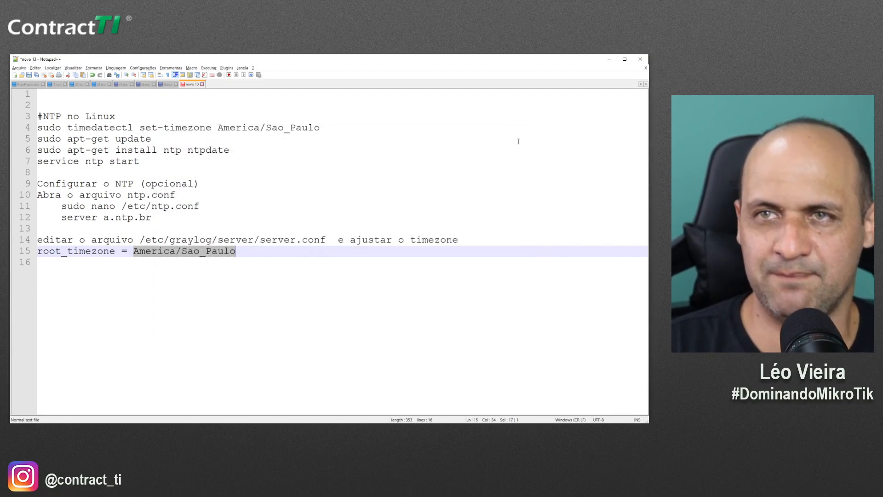
click(609, 59)
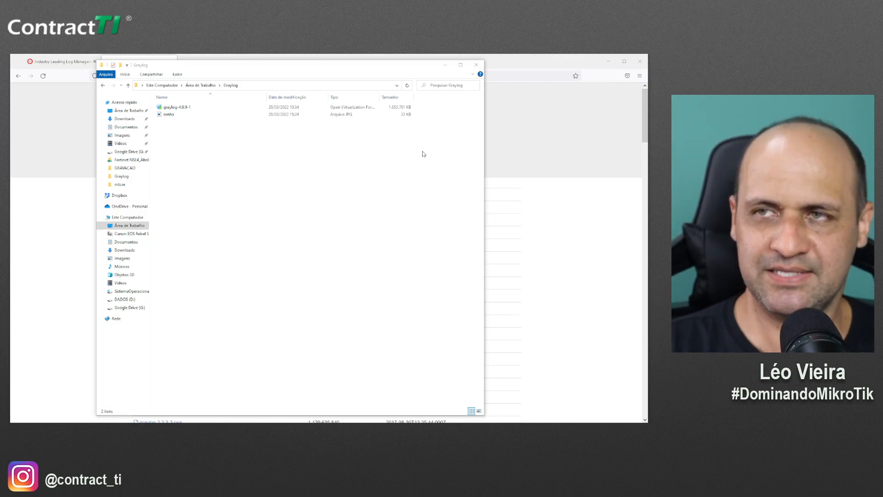
Switch from File Explorer toward the WinBox router window
key(alt+Tab)
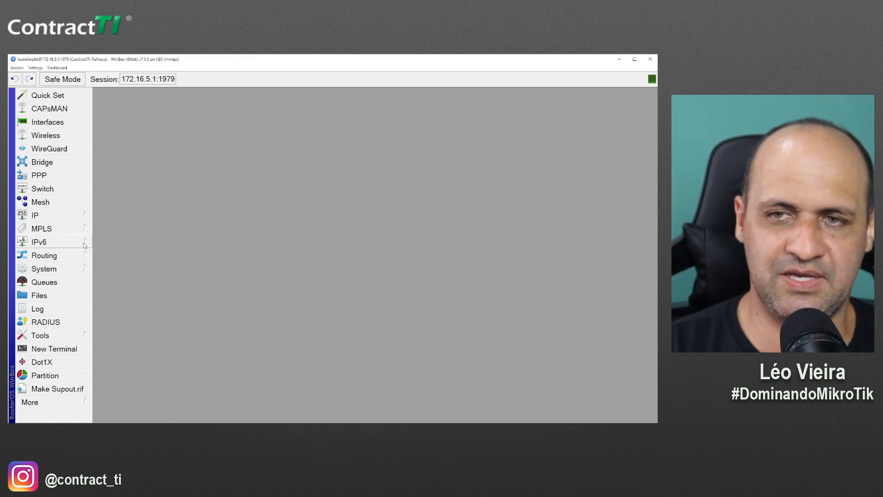
Open System > Logging, go to the Actions list, and add a new log action
click(45, 269)
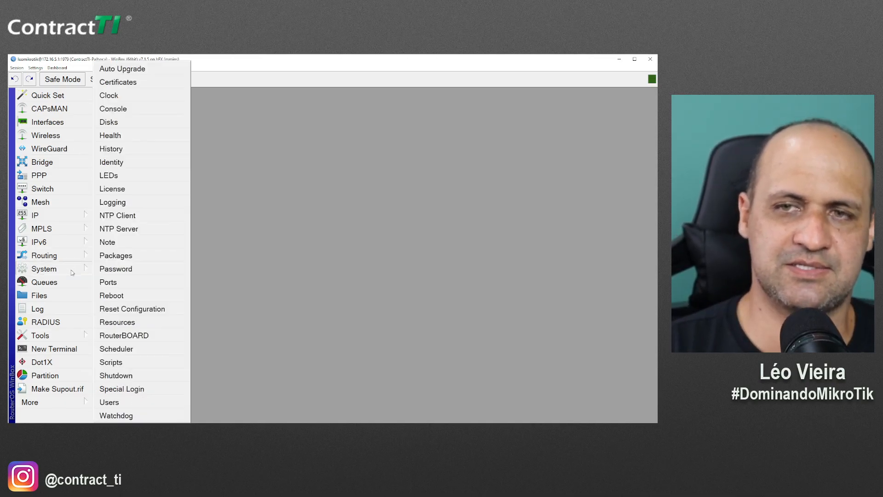
click(126, 203)
drag(310, 133, 257, 128)
click(252, 143)
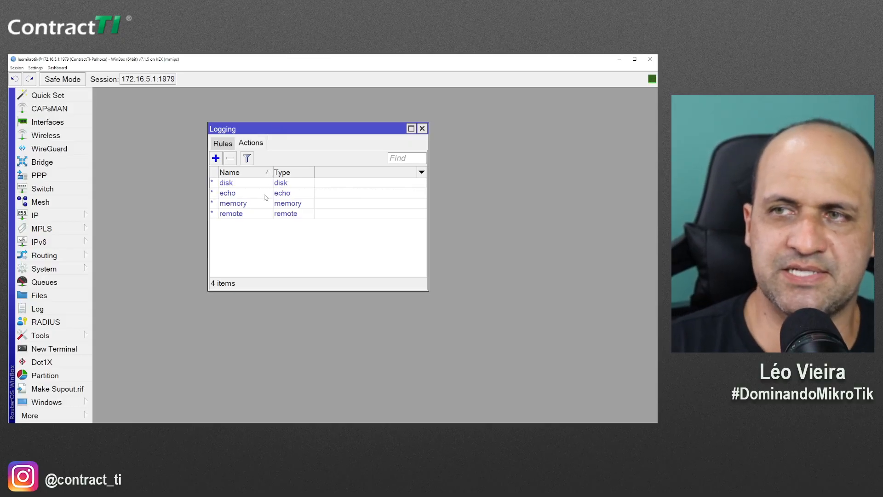
click(258, 214)
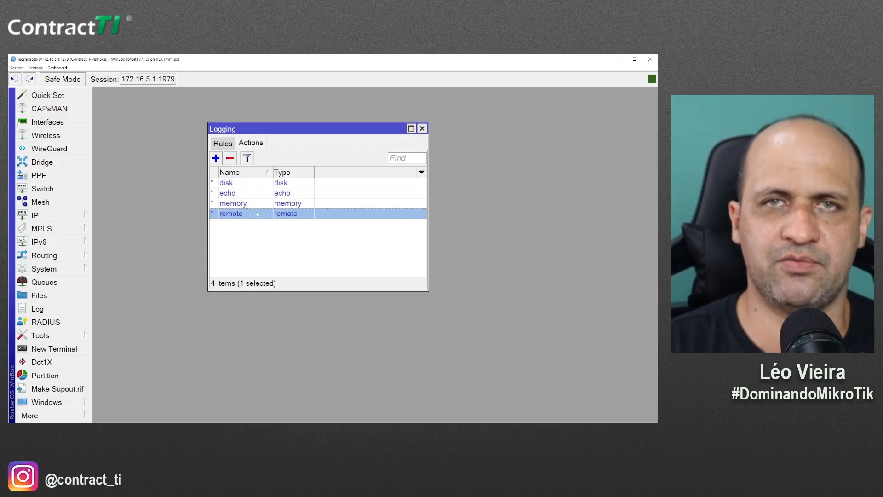
click(220, 158)
drag(332, 214, 289, 197)
Create log action 'Graylog' of type remote, address 172.16.5.194, port 5114
click(338, 215)
double_click(338, 216)
text(Graylog)
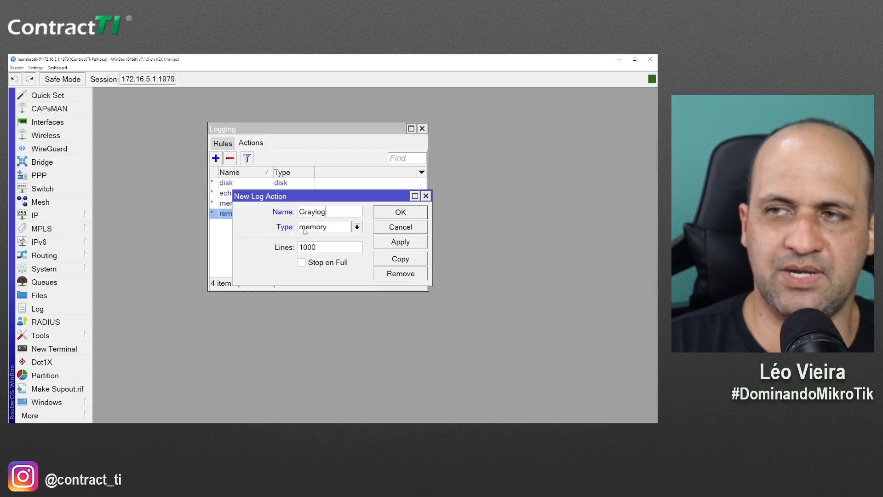
click(324, 226)
click(318, 275)
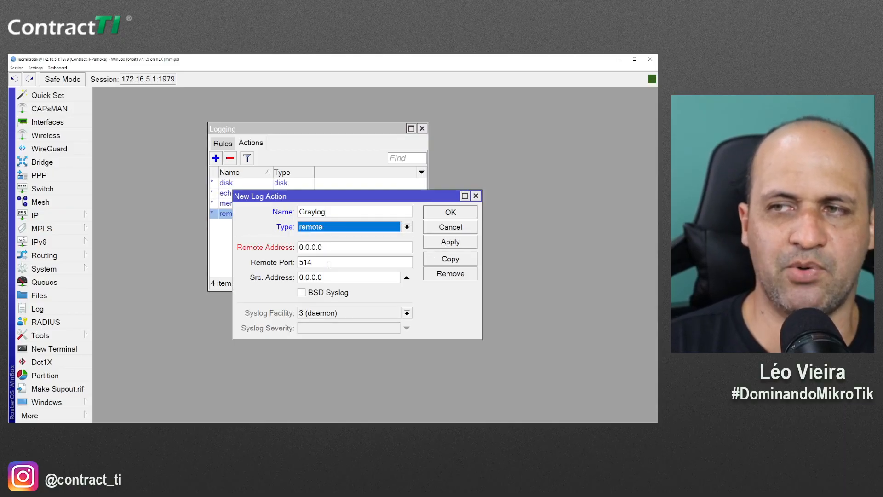
double_click(348, 249)
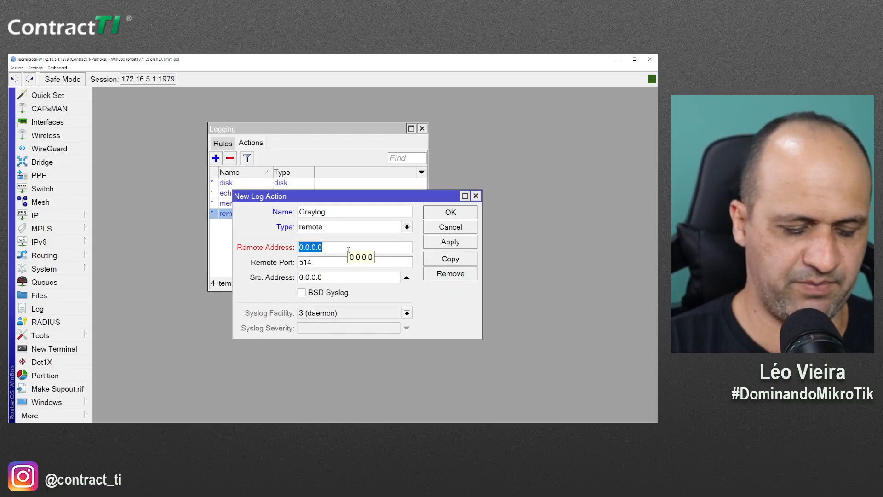
text(172.16.5.194)
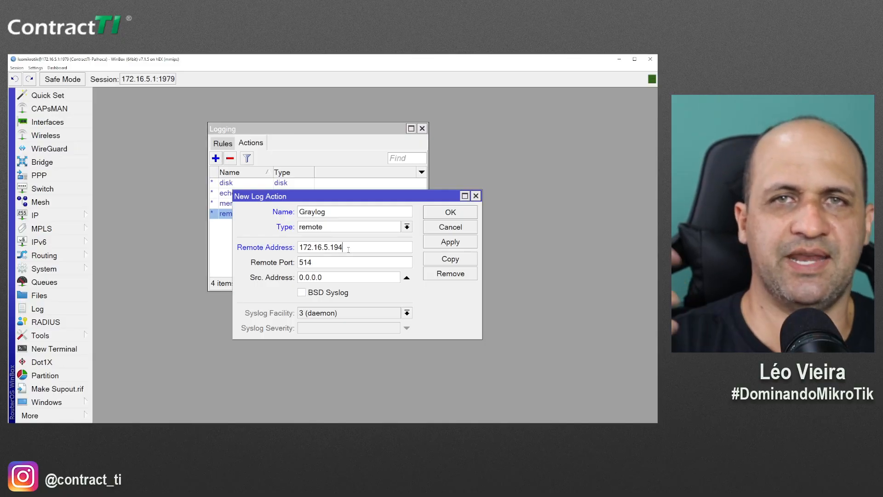
double_click(349, 249)
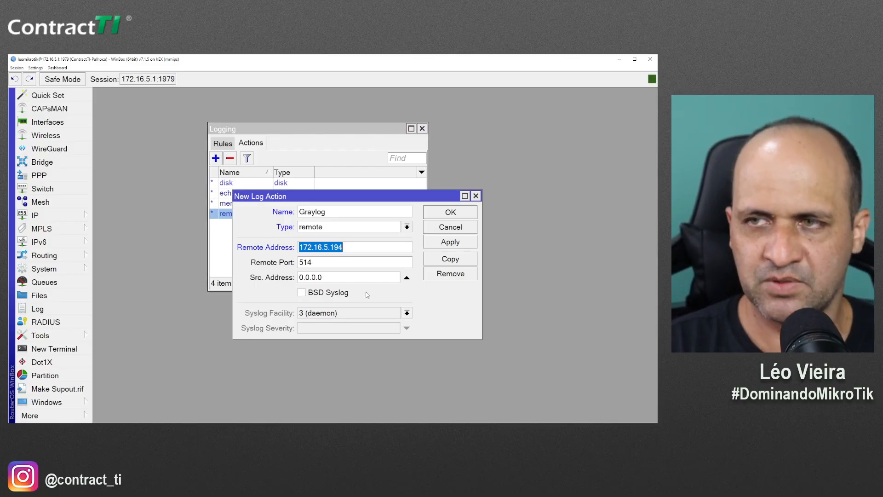
key(Tab)
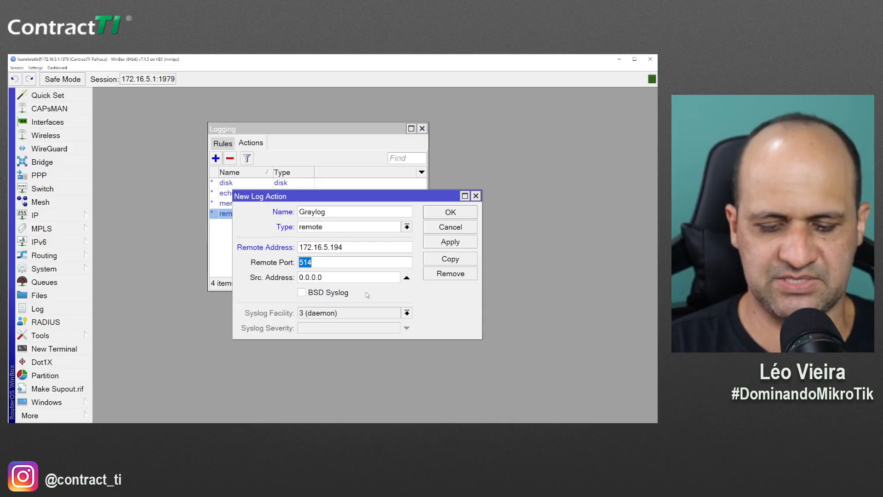
text(5114)
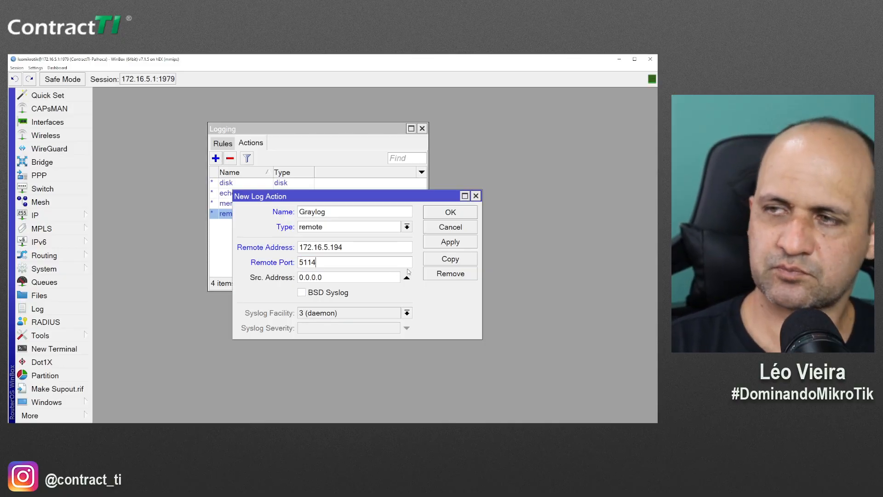
click(445, 214)
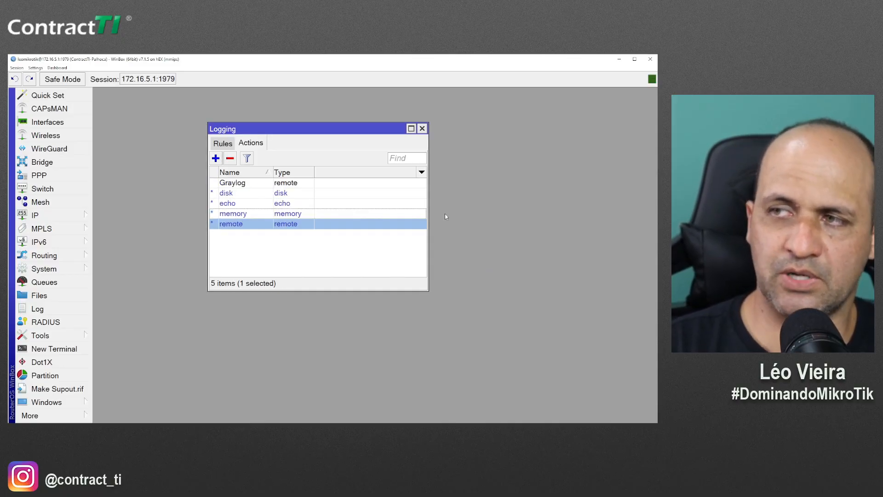
Select the new Graylog action, then switch through the VMware console to Firefox
click(231, 184)
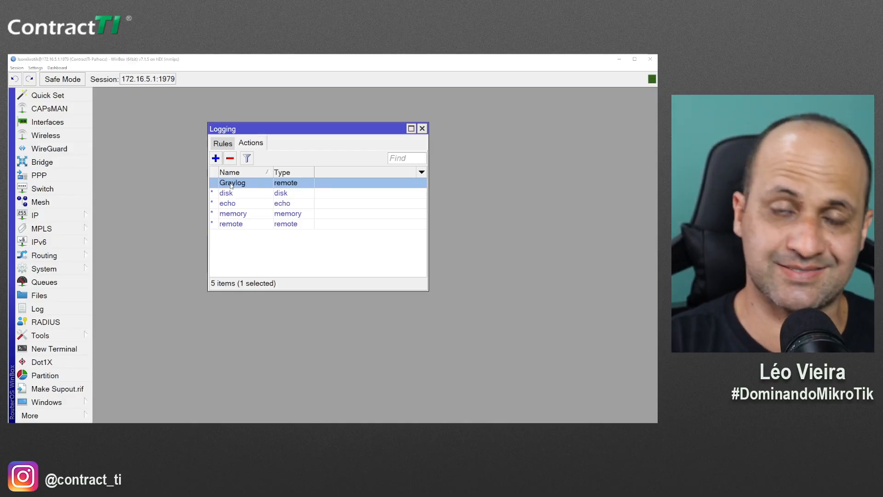
key(alt+Tab)
click(231, 187)
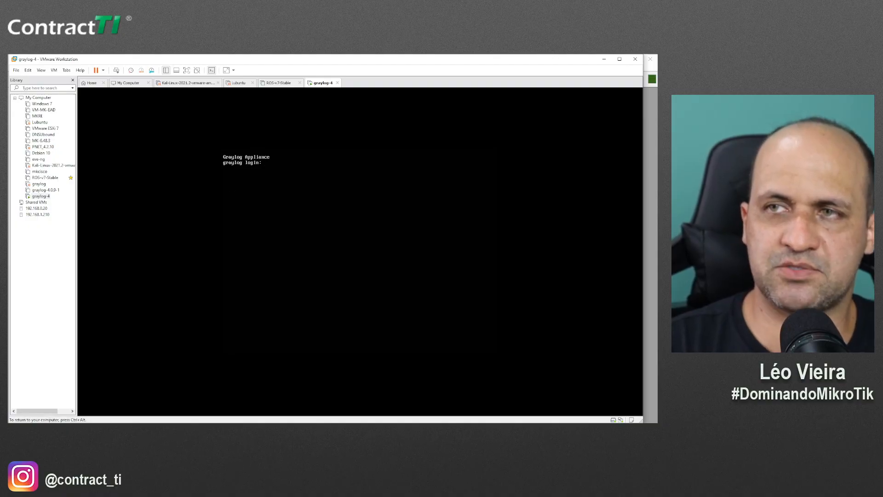
key(ctrl+alt)
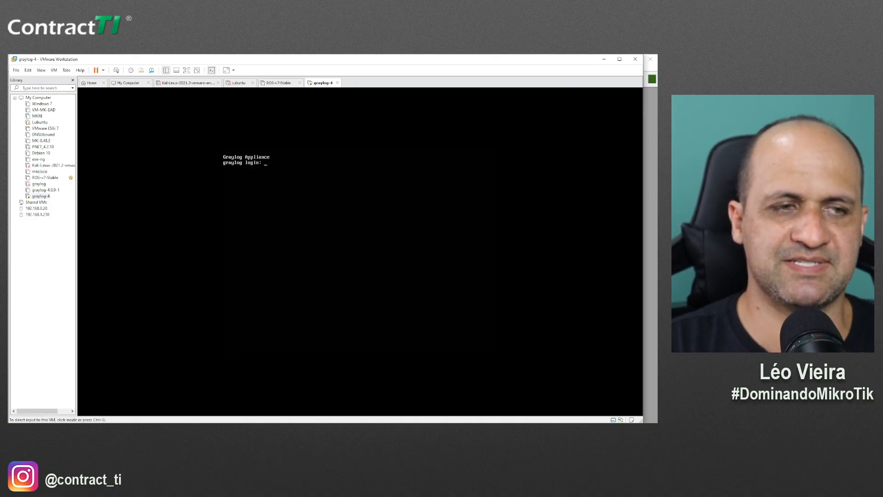
key(alt+Tab)
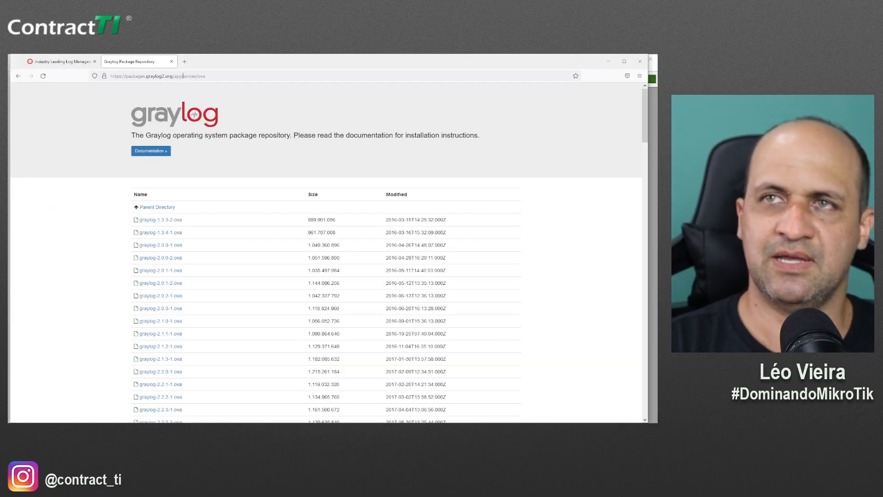
Load the Graylog web interface at 172.16.5.194 in a new tab
click(186, 67)
text(172)
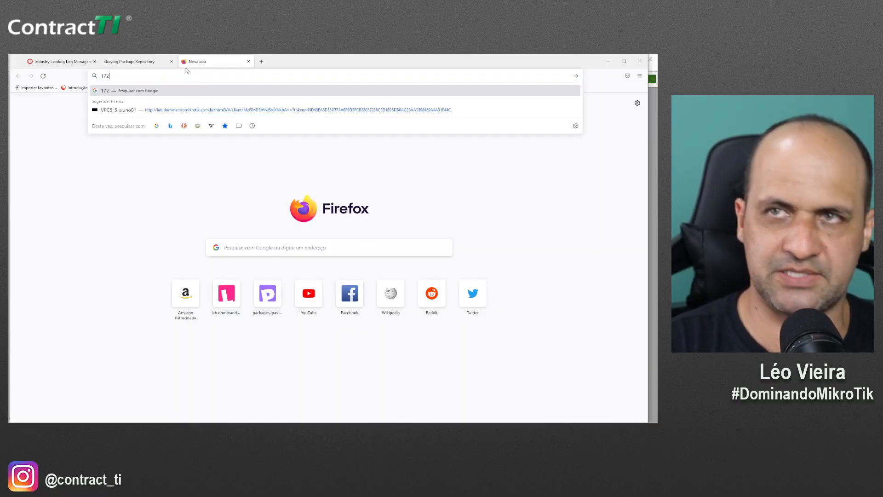
text(.16.5)
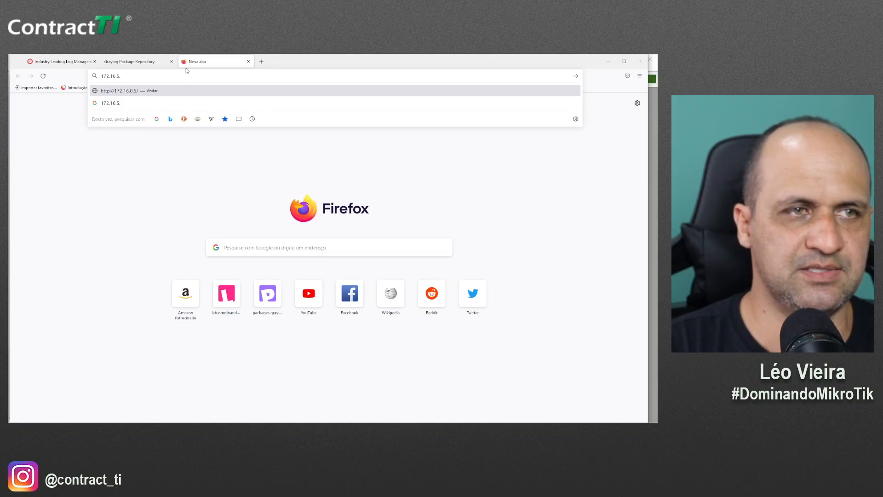
text(.194)
key(Return)
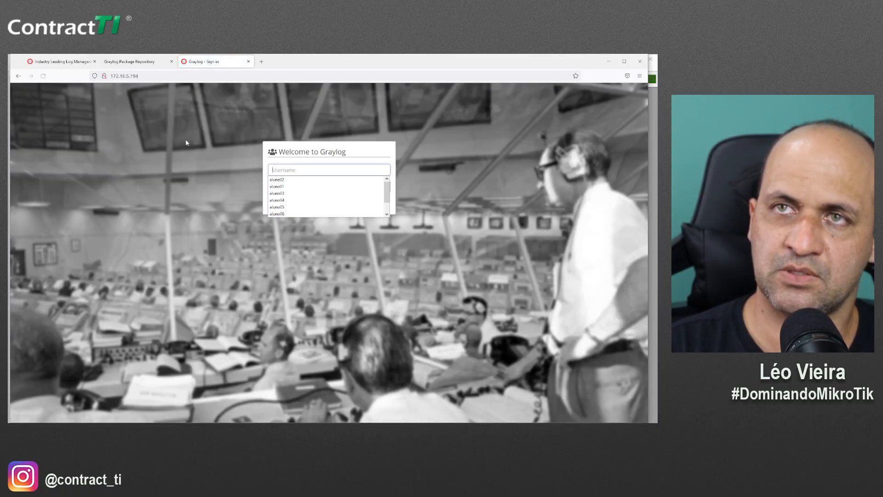
Sign in with the administrator username and password, declining Firefox's save-login offer
text(admin)
key(Tab)
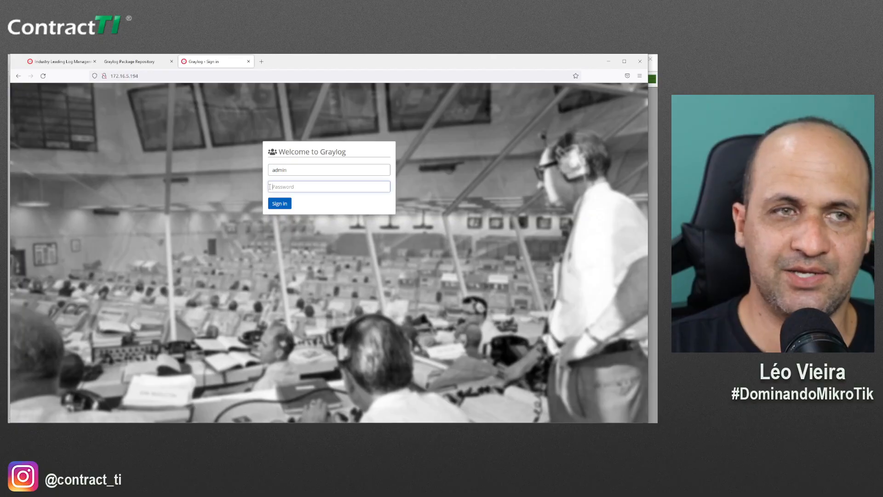
drag(10, 138, 10, 71)
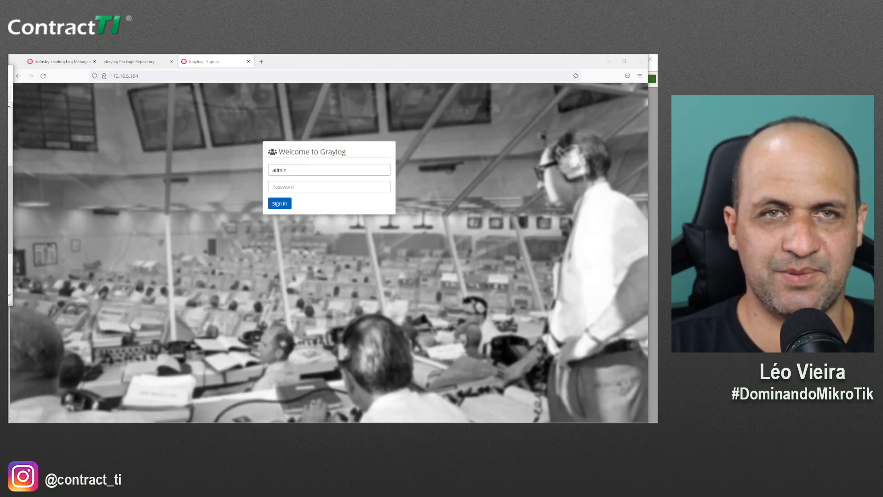
click(330, 187)
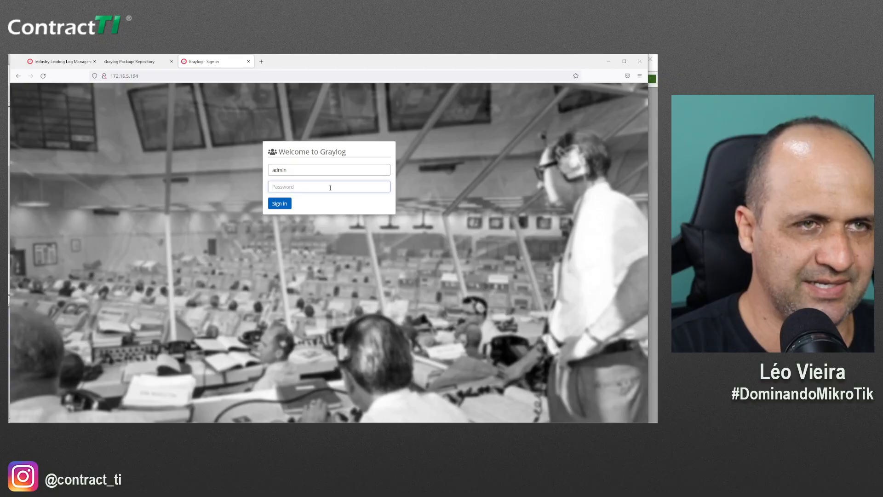
text(ad)
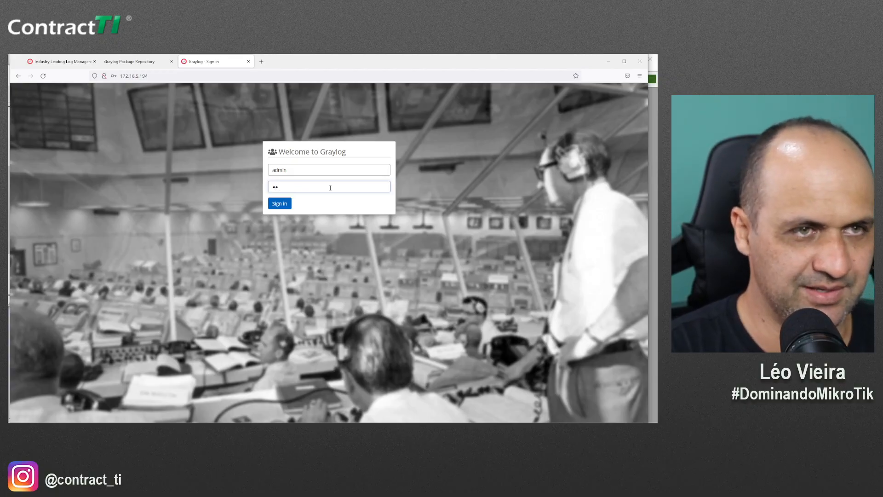
text(min)
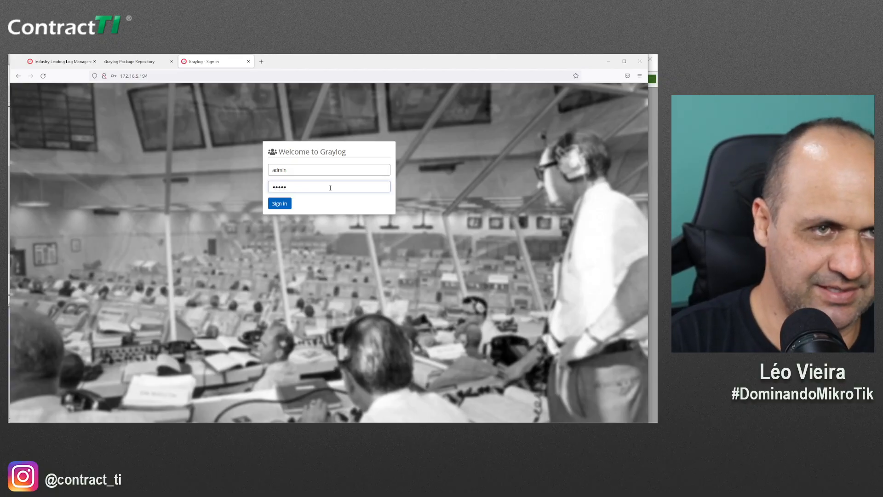
text(123)
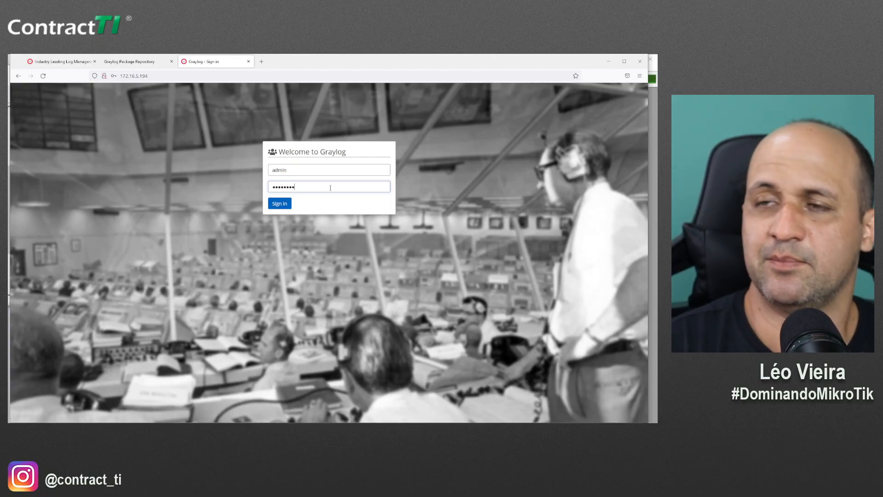
click(287, 204)
click(201, 163)
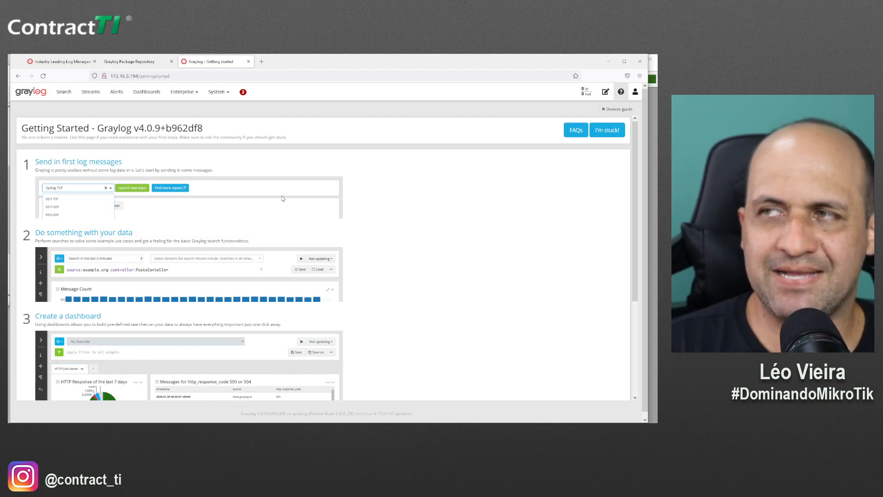
Browse the 'Send in first log messages' guide, then open System > Inputs
click(220, 94)
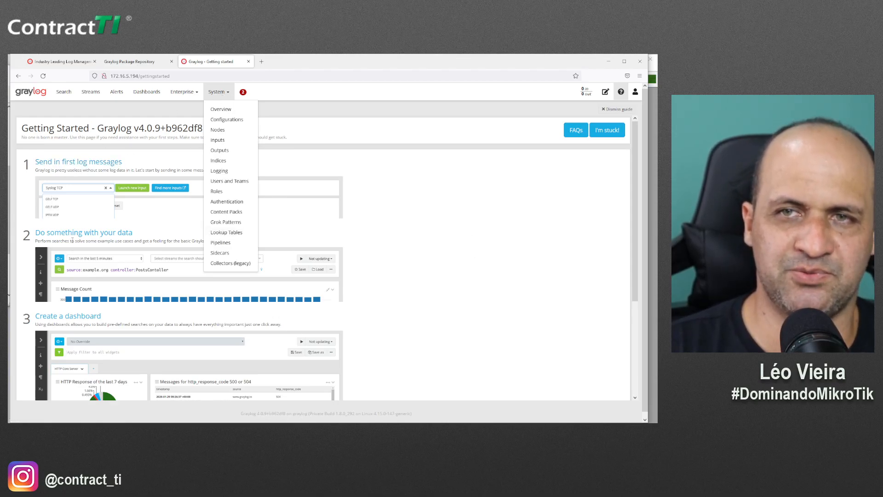
scroll(93, 355, down, 3)
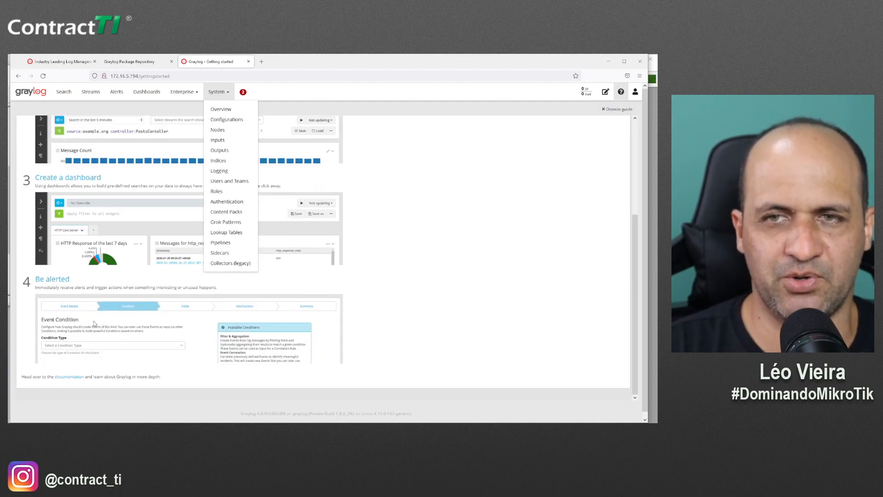
scroll(95, 323, up, 3)
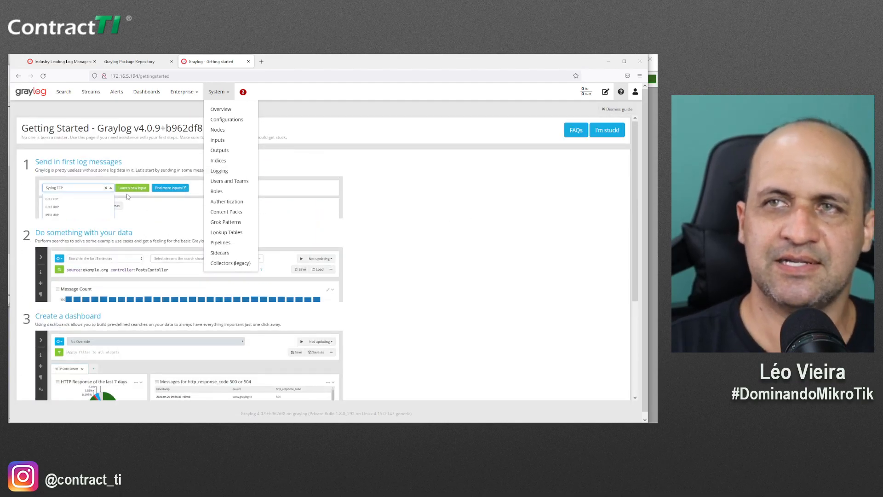
click(97, 164)
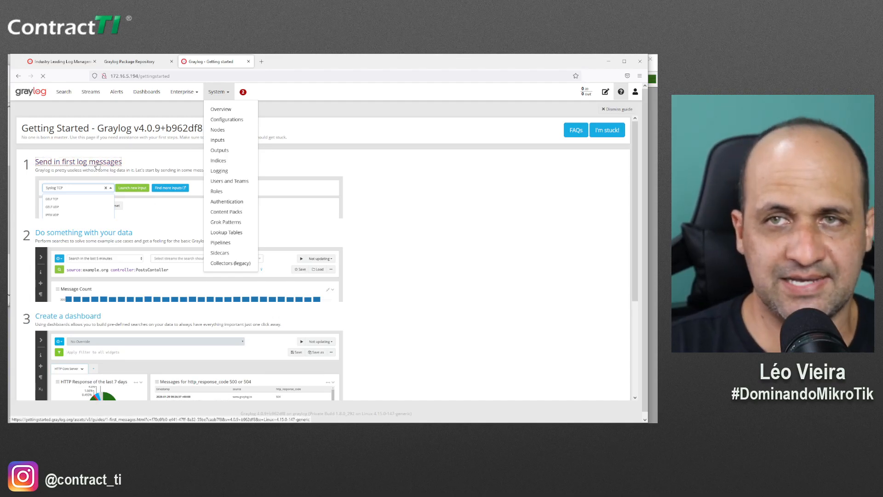
scroll(92, 207, down, 5)
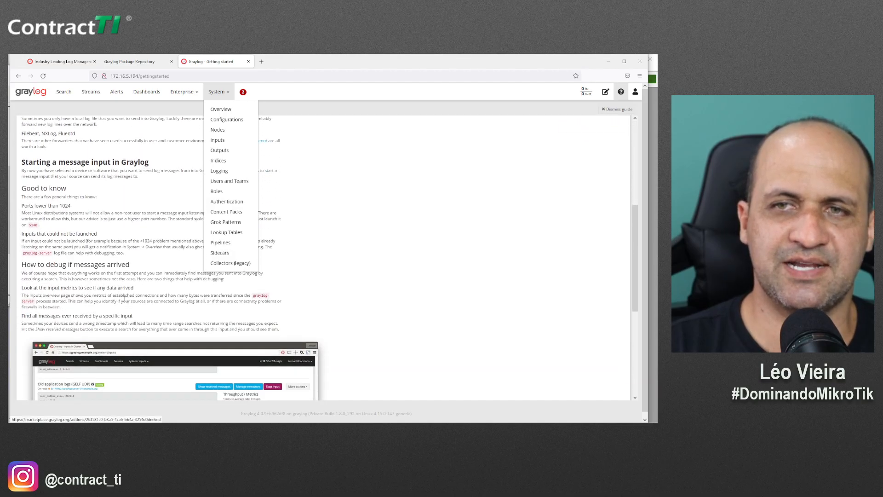
scroll(124, 302, down, 8)
scroll(123, 301, up, 12)
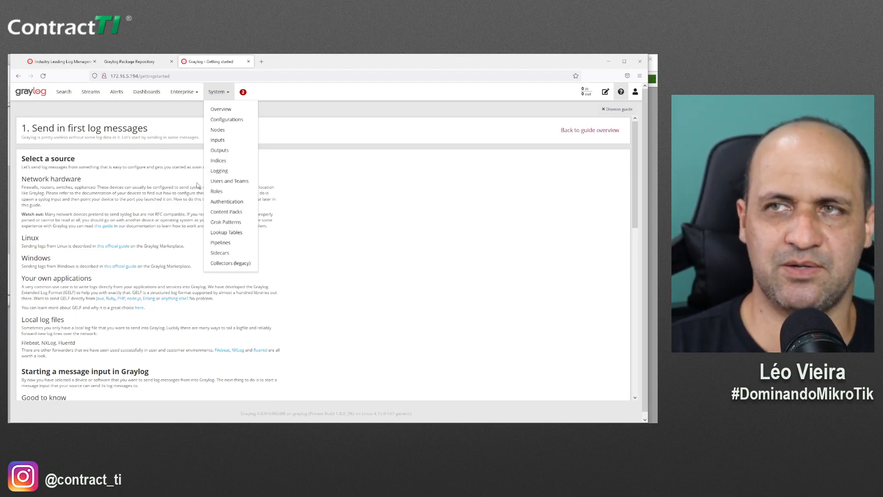
click(229, 145)
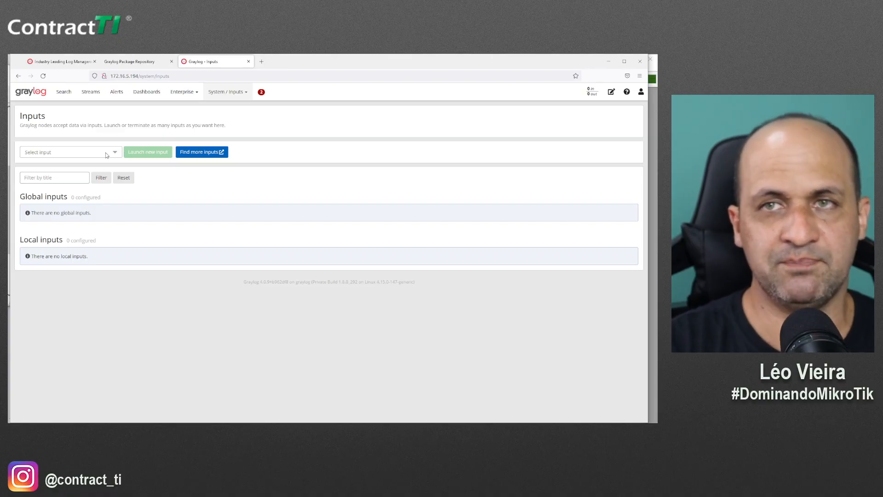
Pick Syslog UDP as the input type and start launching a new input
click(106, 154)
scroll(85, 220, down, 8)
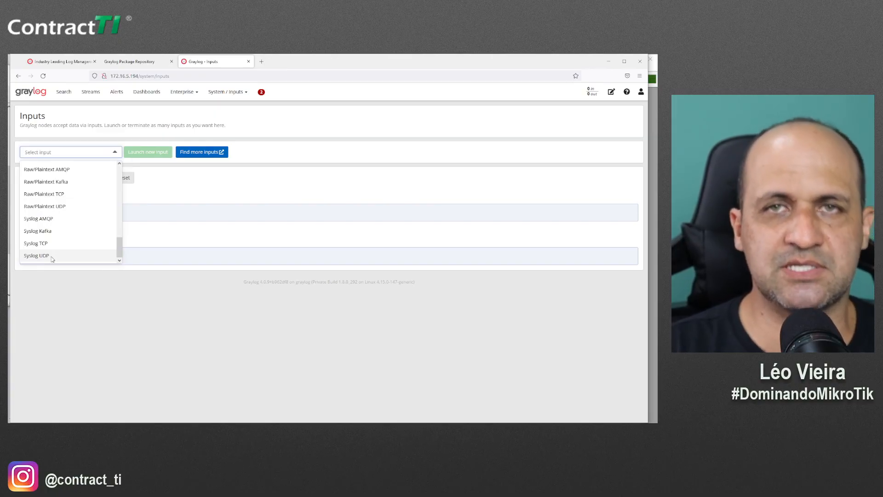
click(52, 258)
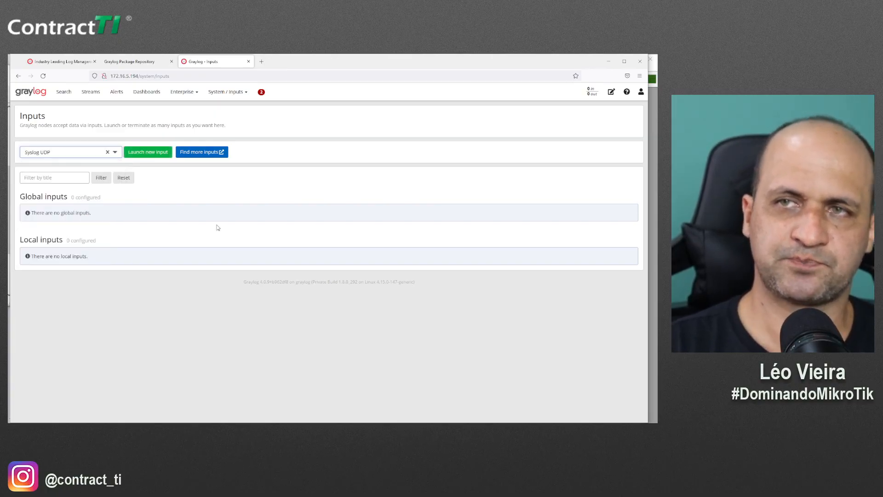
click(156, 156)
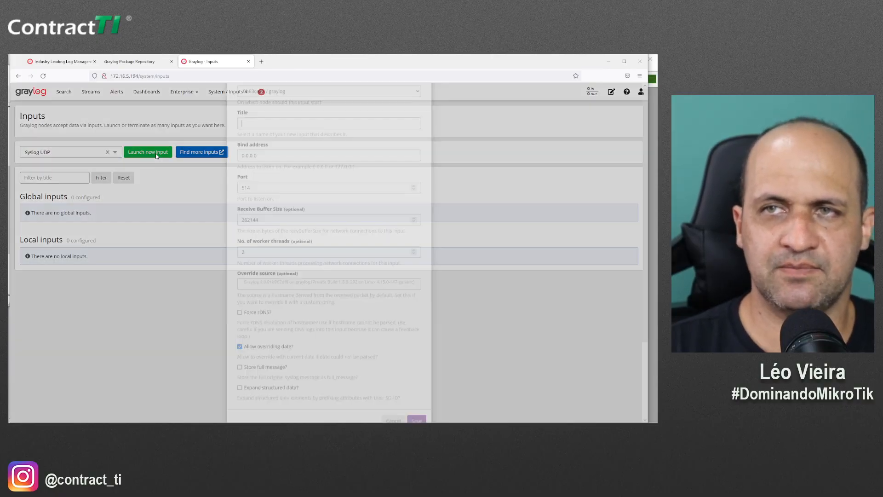
Make the input global, title it MikroTik, change port 514 to 5114, and save
click(248, 137)
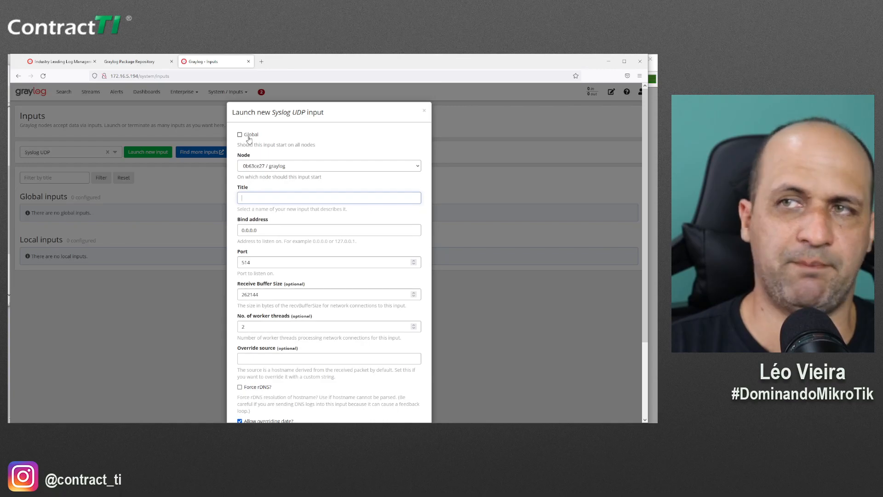
click(249, 168)
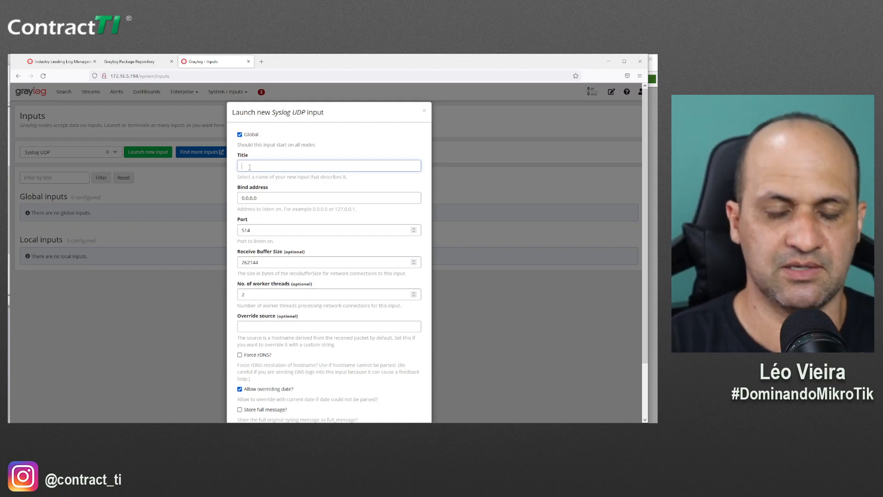
text(ikroTik)
double_click(279, 198)
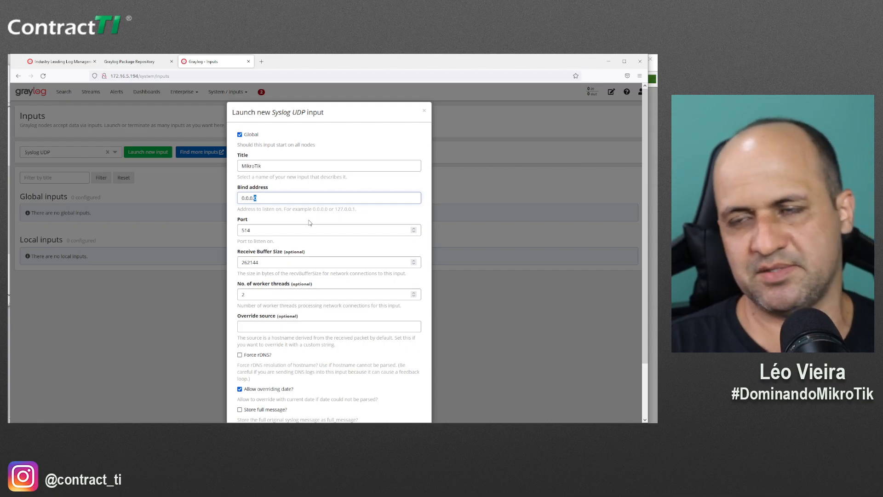
click(256, 230)
double_click(256, 229)
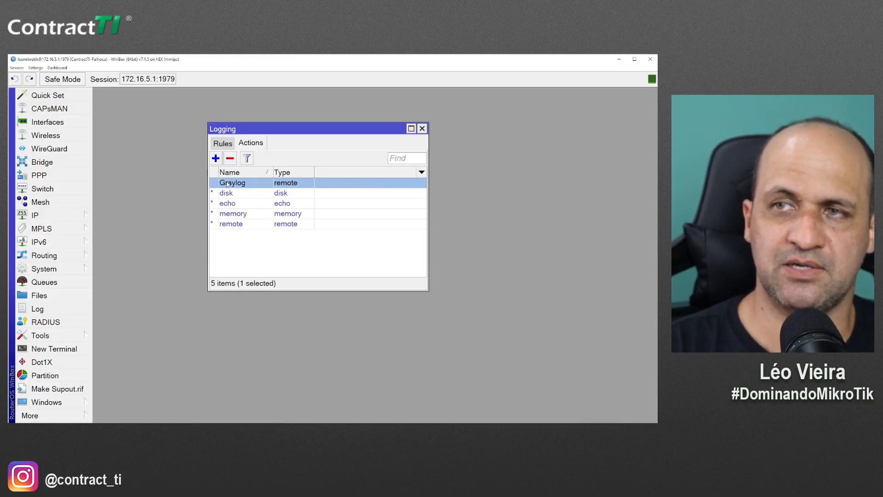
double_click(227, 183)
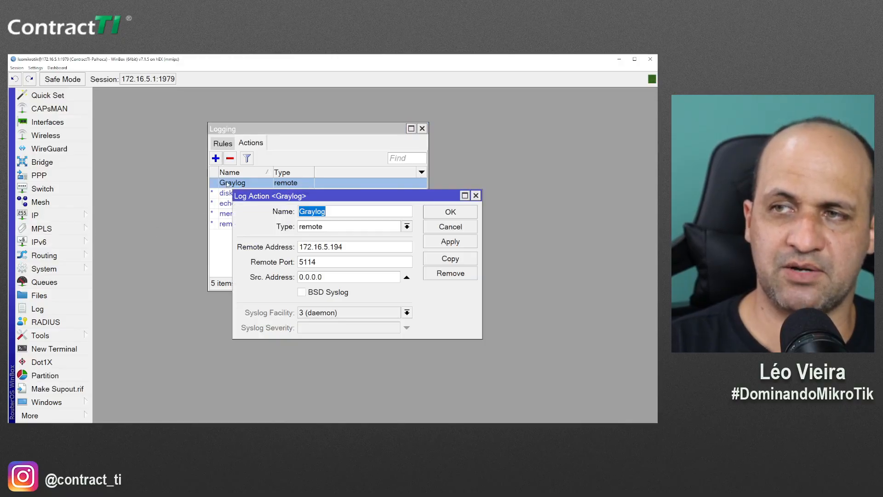
double_click(359, 266)
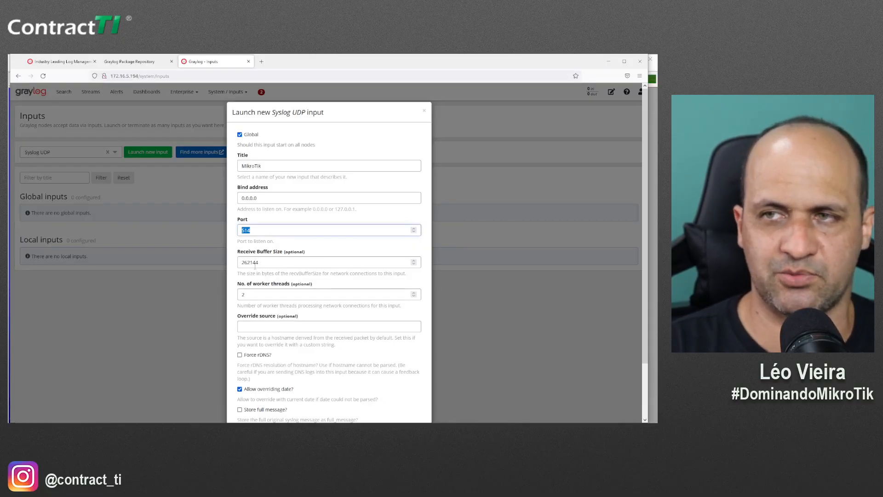
text(5114)
scroll(278, 300, down, 3)
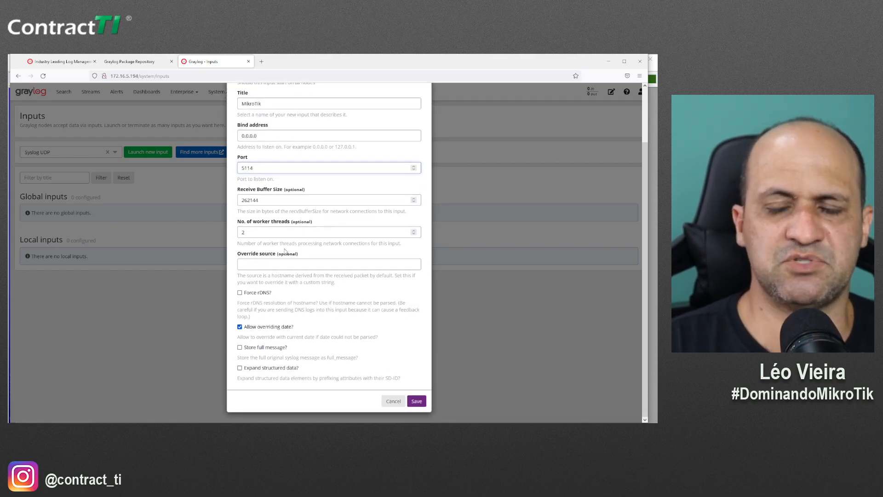
click(416, 401)
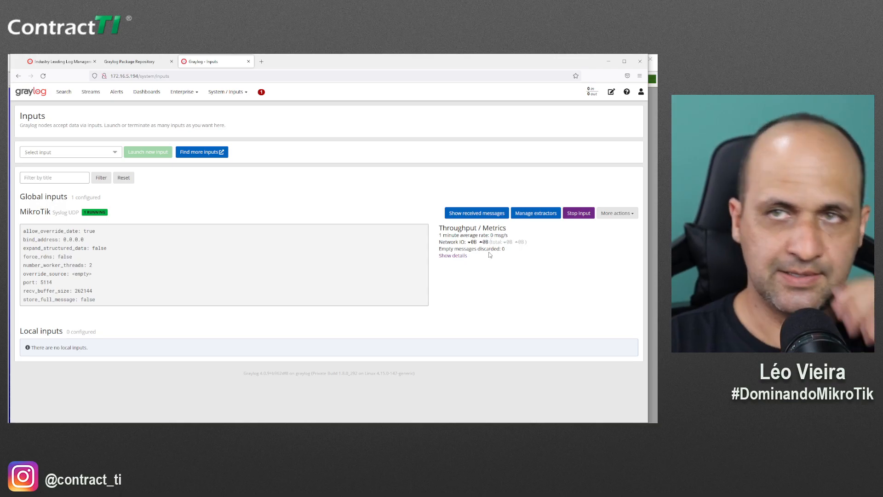
View Graylog's still-empty message search, then close WinBox's Graylog log action with OK
click(64, 92)
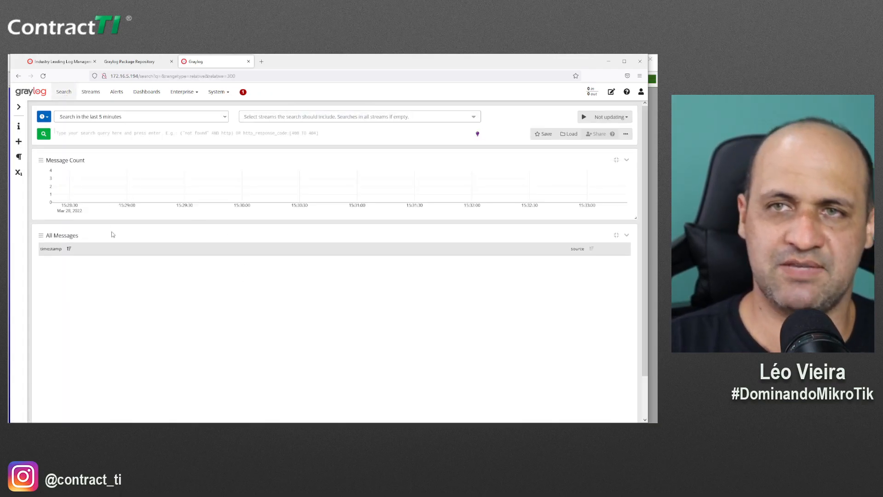
scroll(176, 297, down, 2)
scroll(174, 307, up, 2)
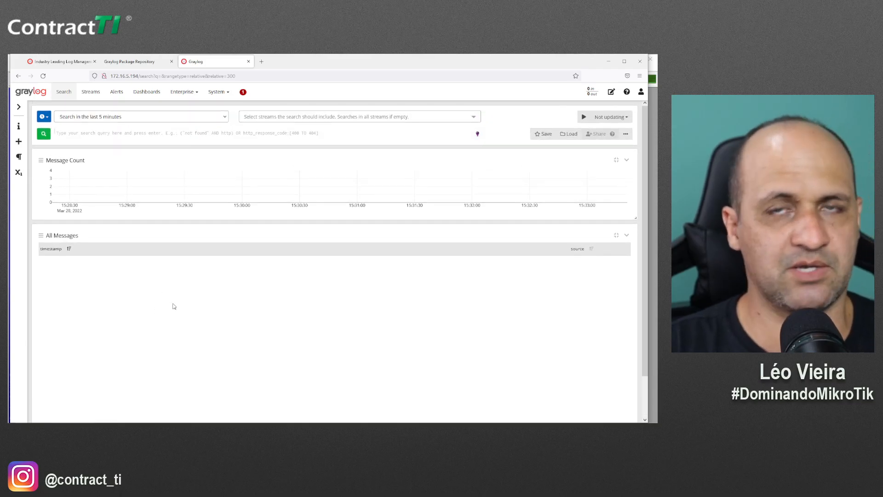
key(alt+Tab)
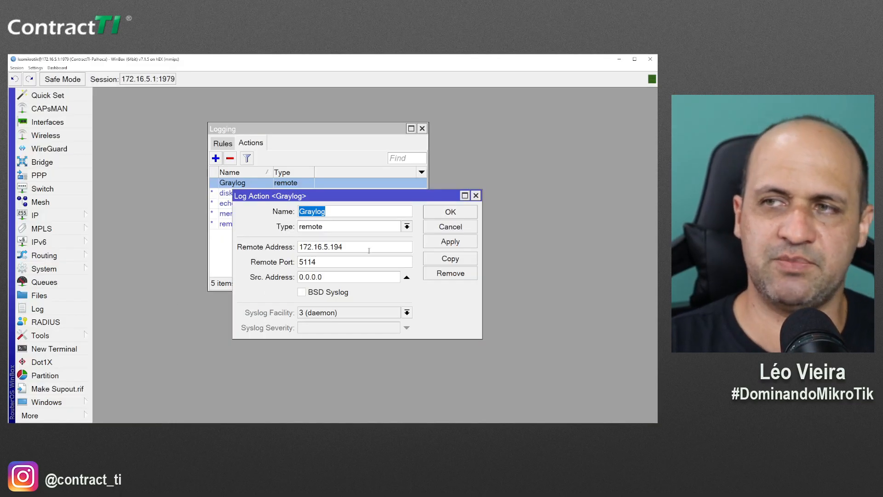
click(439, 212)
Show the logging rules list and discard an accidentally started new rule
click(229, 146)
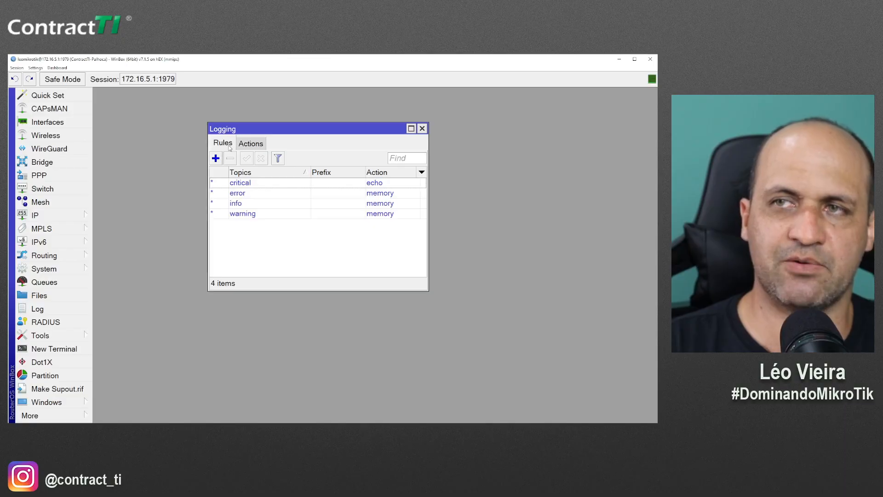
drag(250, 128, 195, 105)
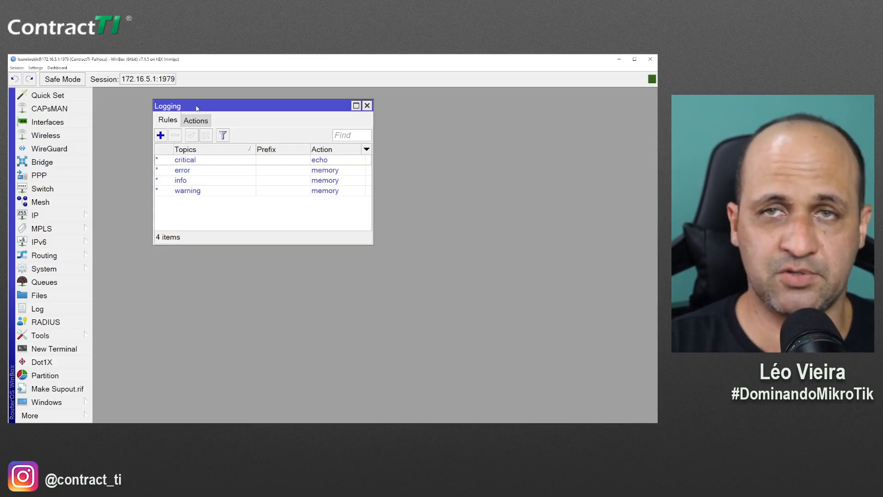
click(161, 136)
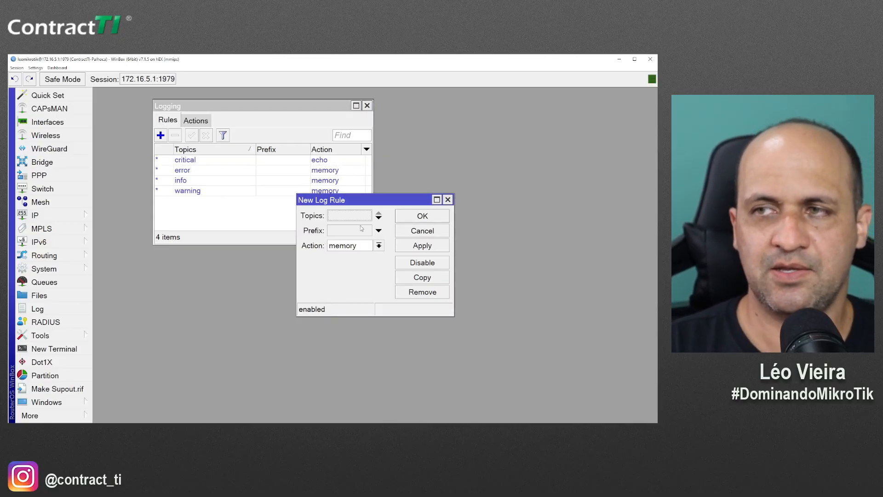
click(371, 217)
key(Escape)
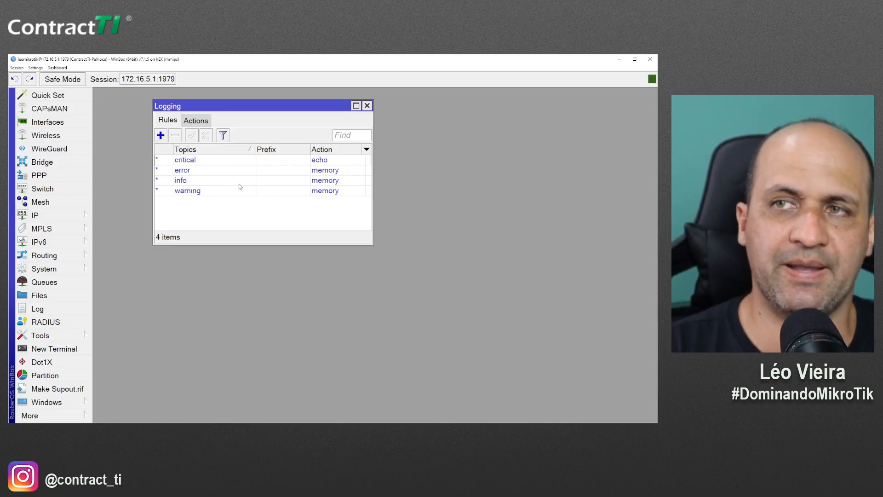
click(214, 164)
Copy the error rule with action Graylog, save it, then open the info rule's settings
double_click(201, 173)
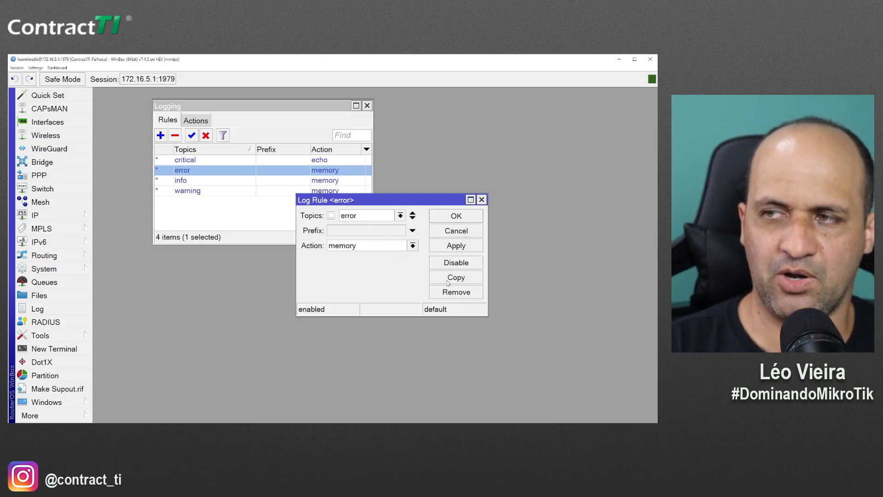
click(448, 279)
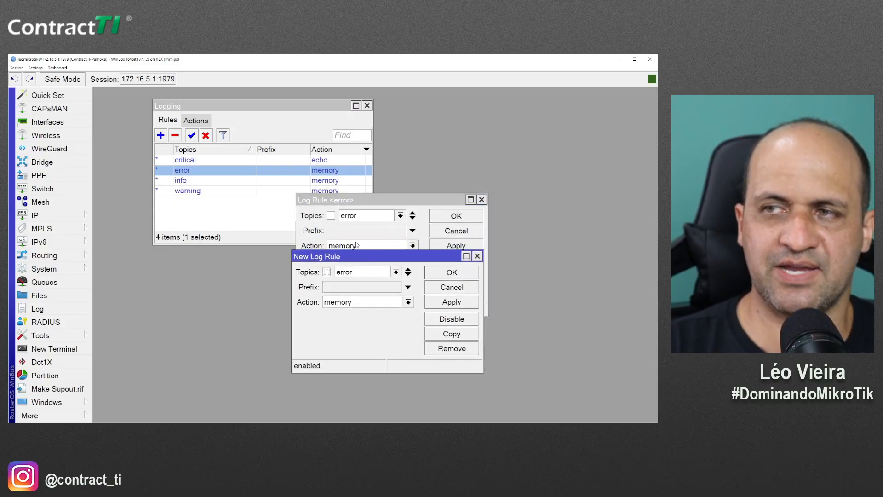
drag(356, 252, 354, 201)
click(347, 255)
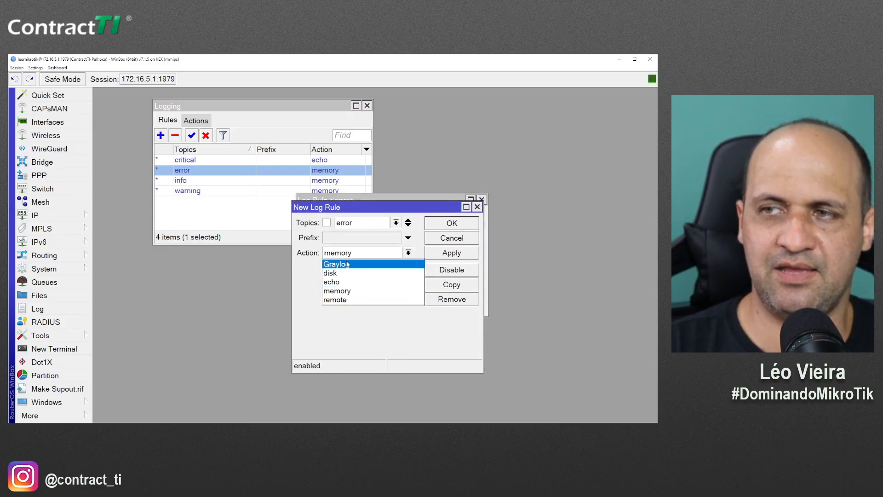
click(348, 261)
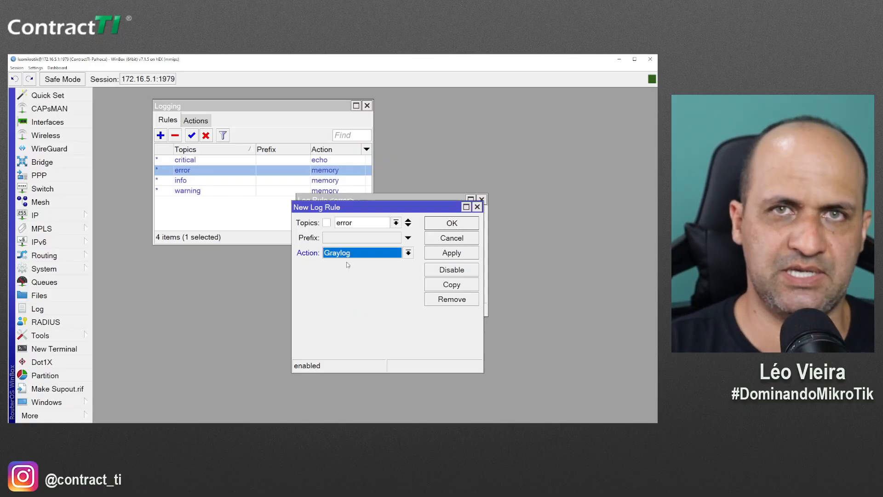
click(451, 224)
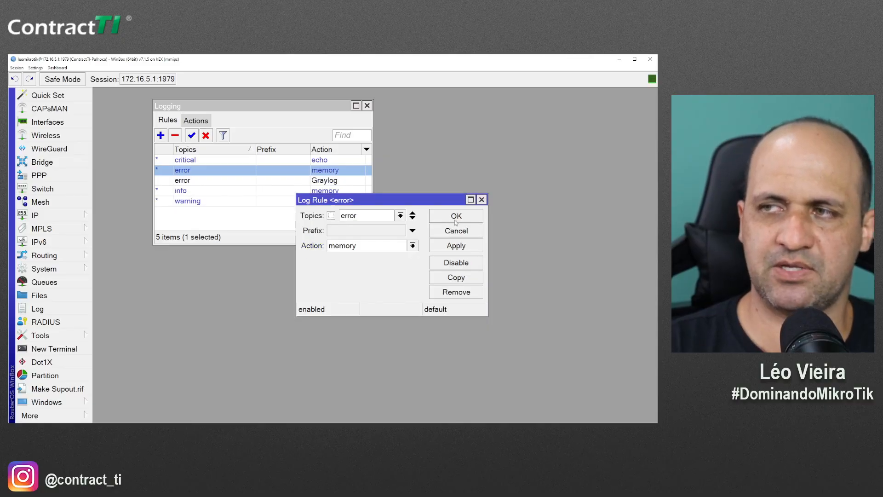
click(456, 217)
click(187, 191)
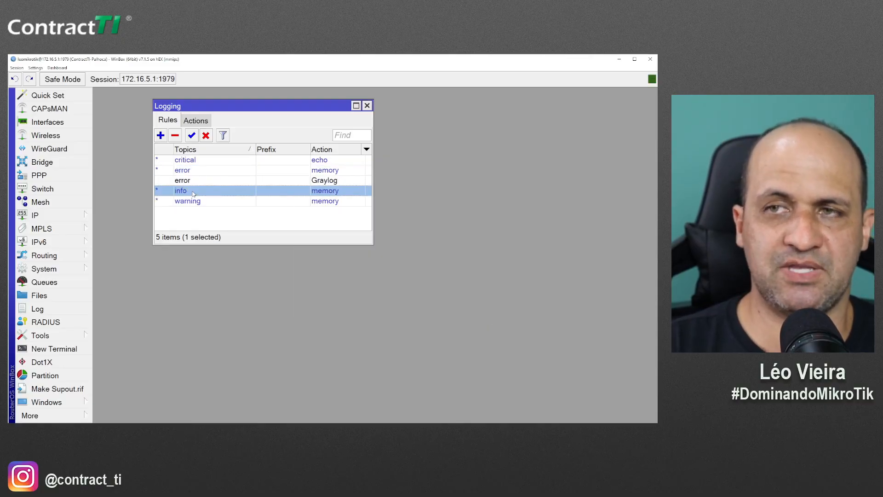
double_click(194, 194)
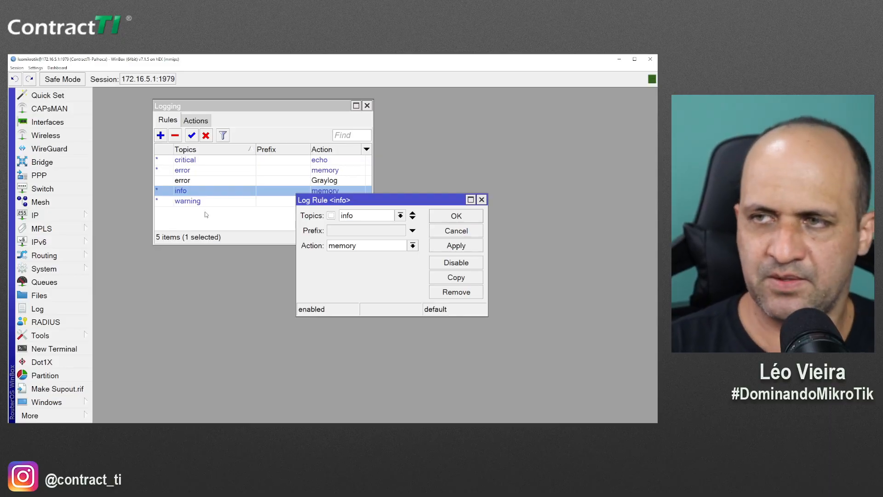
Save a Graylog copy of the info rule and close the original
click(451, 279)
click(368, 256)
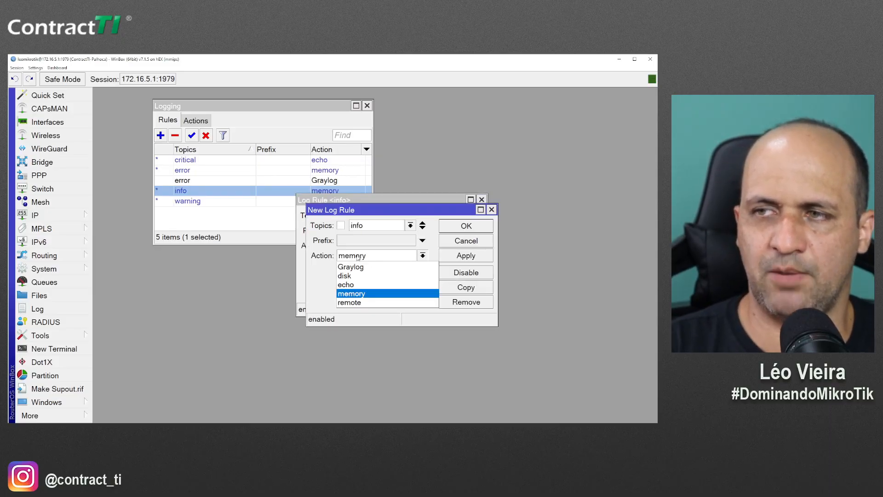
click(361, 266)
click(466, 225)
click(456, 216)
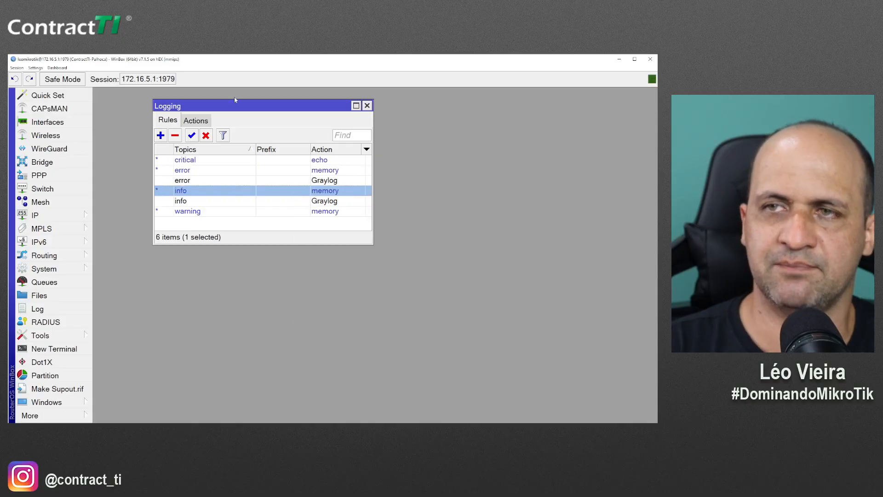
Copy the critical rule with its action set to Graylog
double_click(191, 161)
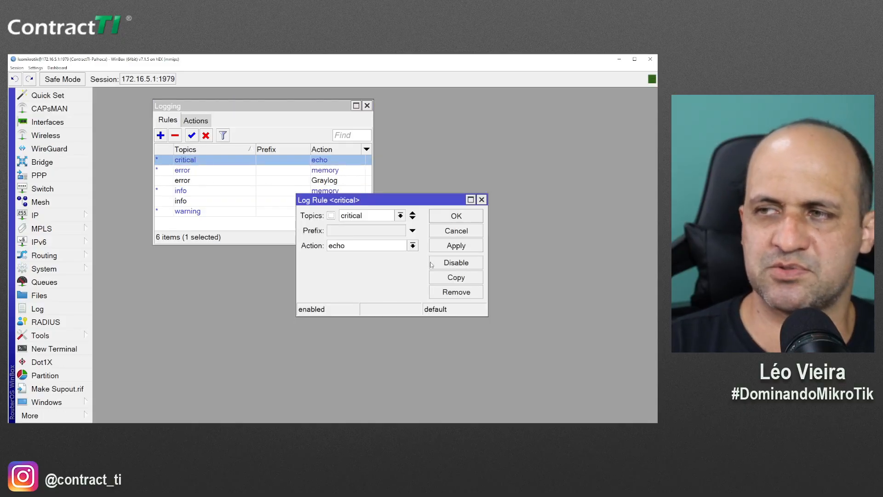
click(434, 276)
click(360, 256)
click(354, 264)
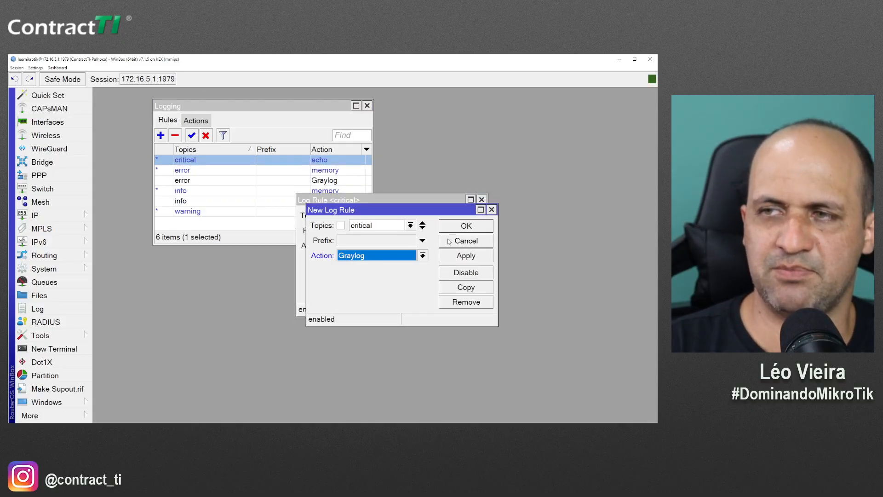
click(456, 227)
click(455, 216)
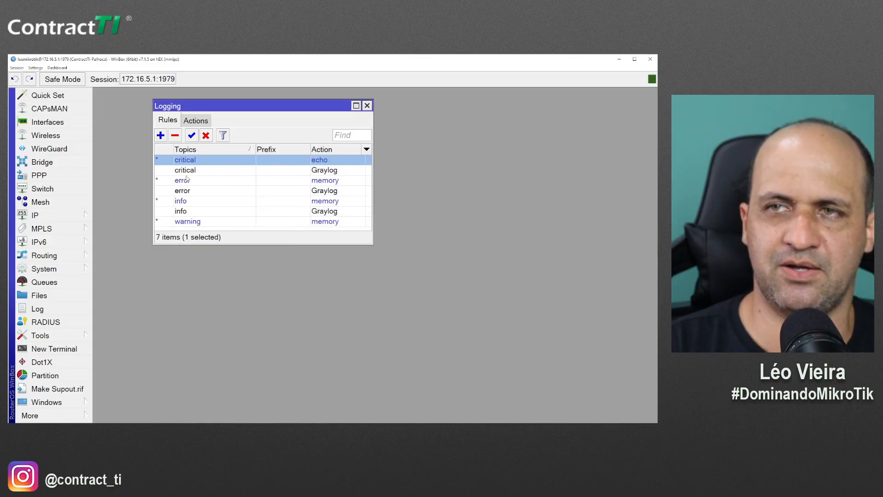
Copy the warning rule to Graylog, then open the critical Graylog rule
click(188, 205)
click(188, 224)
drag(190, 243, 191, 286)
double_click(192, 224)
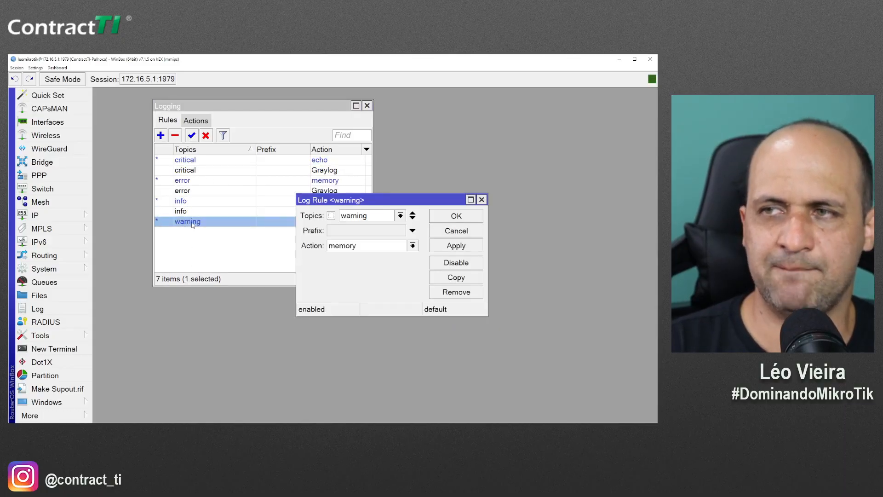
click(453, 275)
click(373, 254)
click(363, 266)
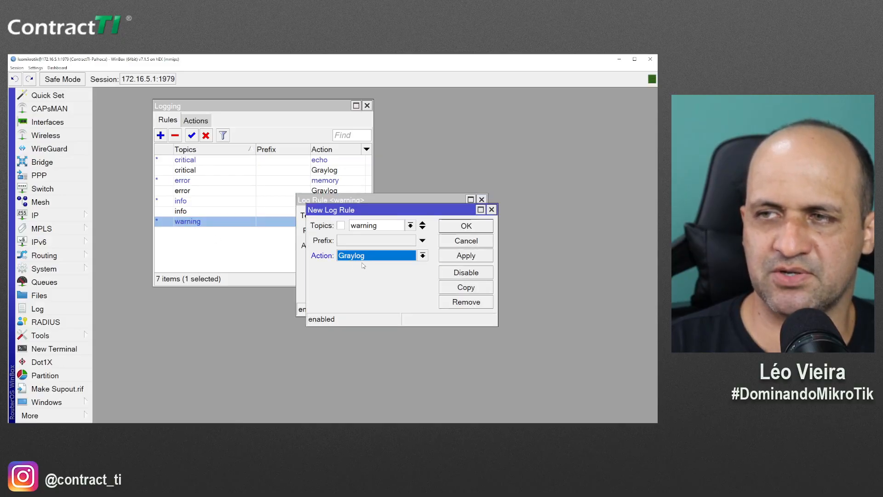
click(456, 228)
click(456, 215)
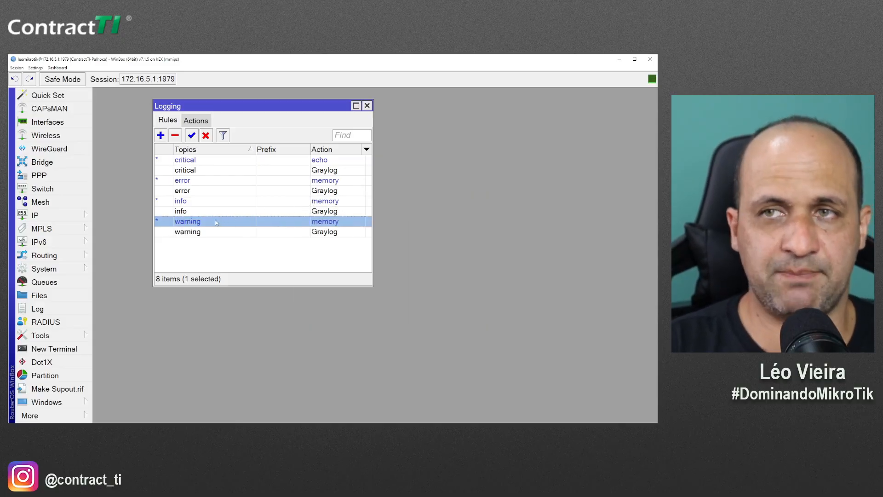
double_click(202, 170)
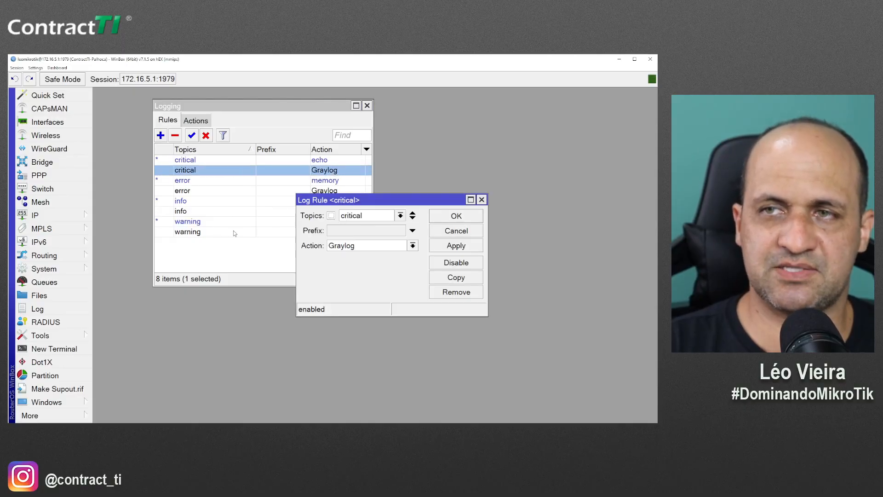
Give the critical Graylog rule the prefix critico
click(343, 233)
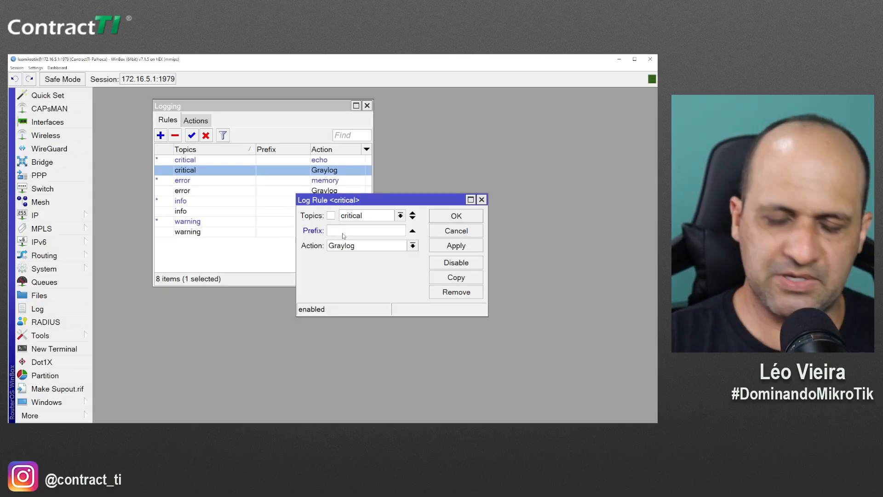
text(CRITIC)
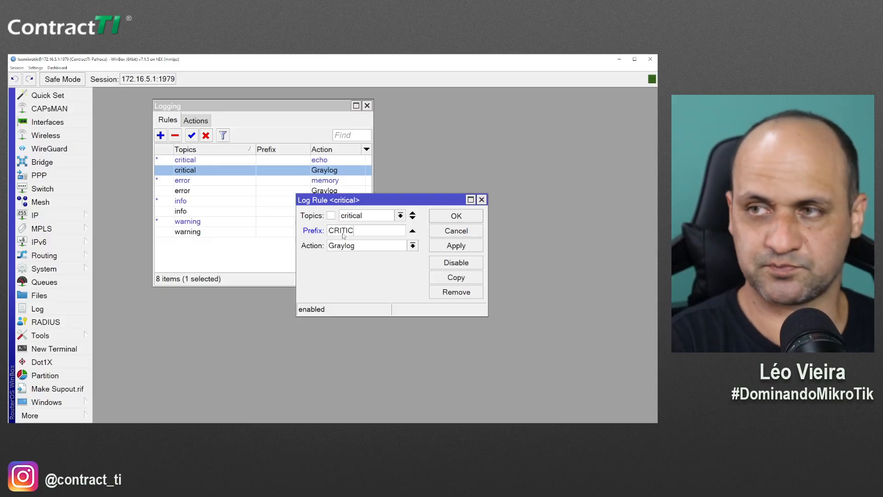
double_click(342, 233)
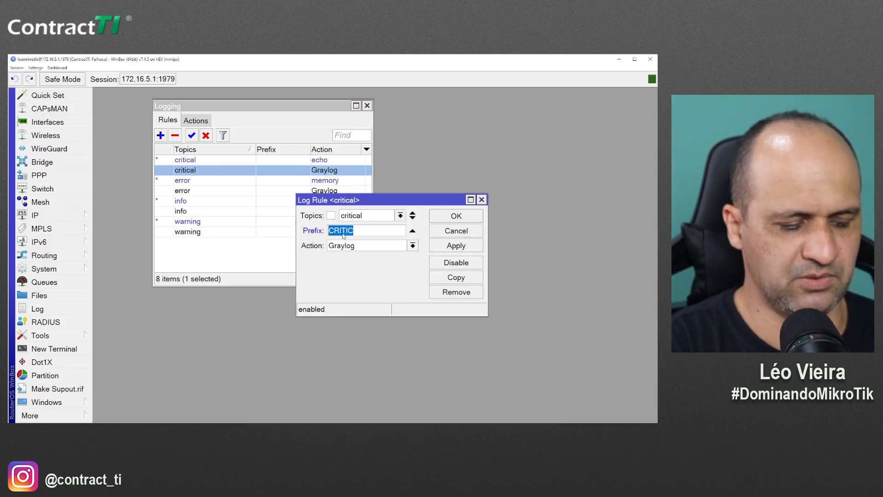
text(critico)
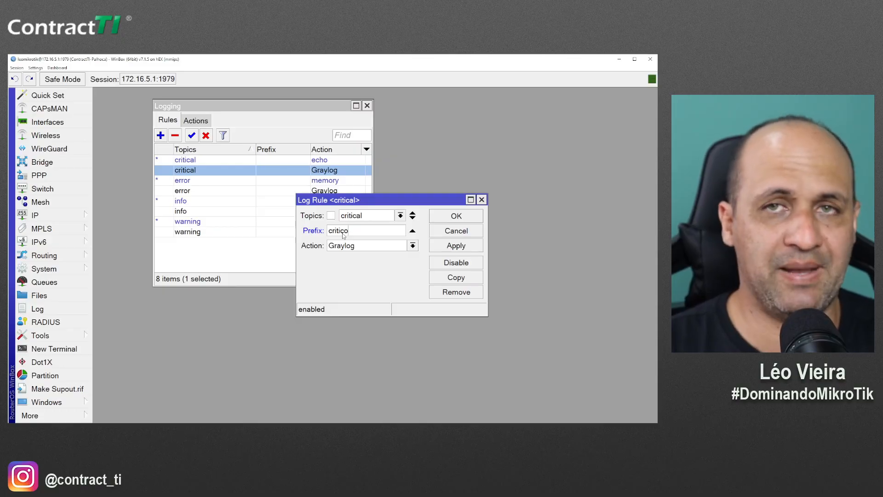
click(455, 216)
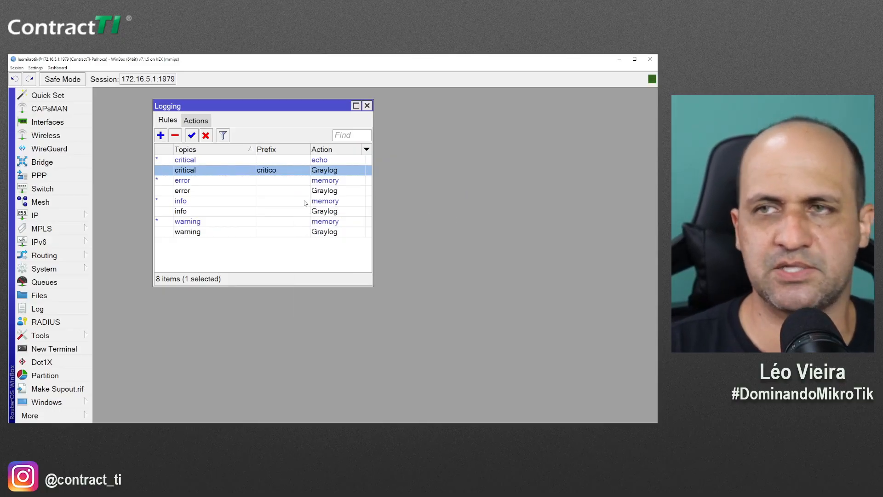
Give the error Graylog rule the prefix error
double_click(205, 191)
click(369, 233)
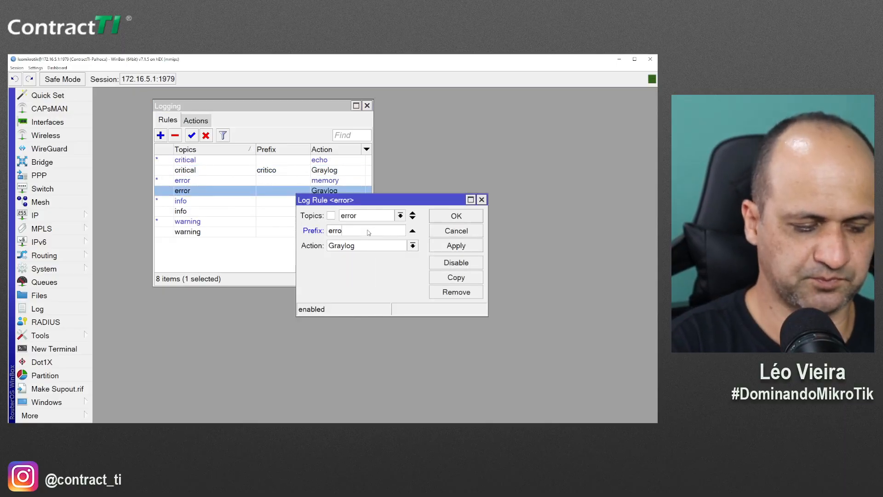
text(error)
key(Return)
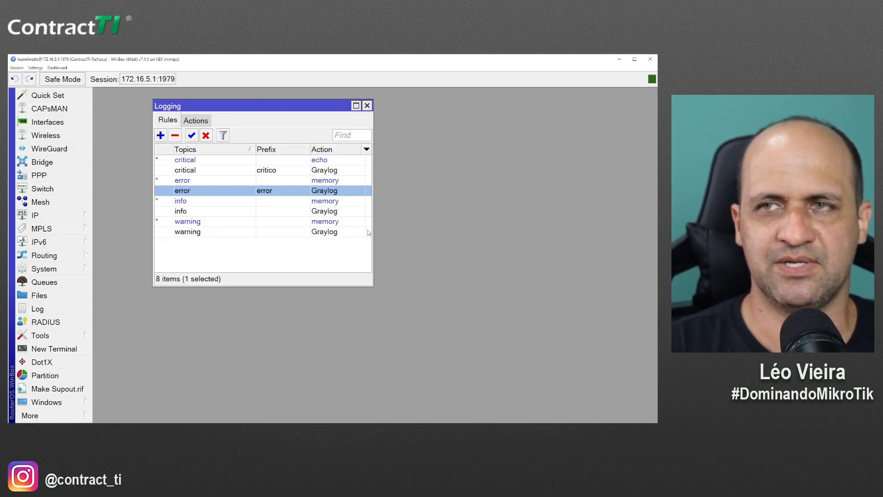
Give the info Graylog rule the prefix info
double_click(183, 211)
click(338, 232)
text(info)
key(Return)
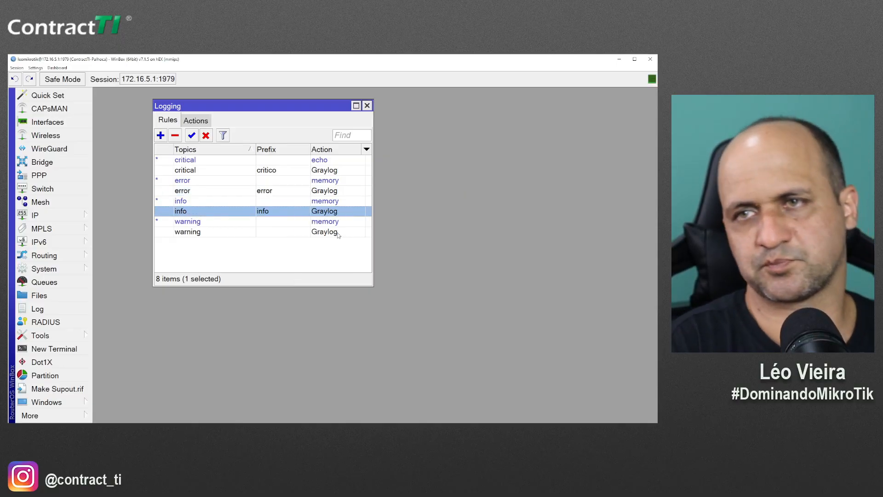
Give the warning Graylog rule the prefix warning
double_click(263, 233)
click(346, 232)
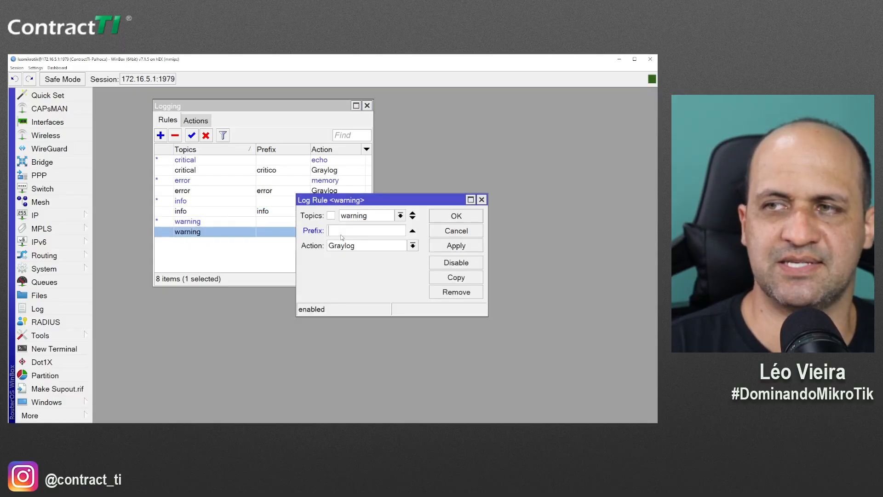
text(warning)
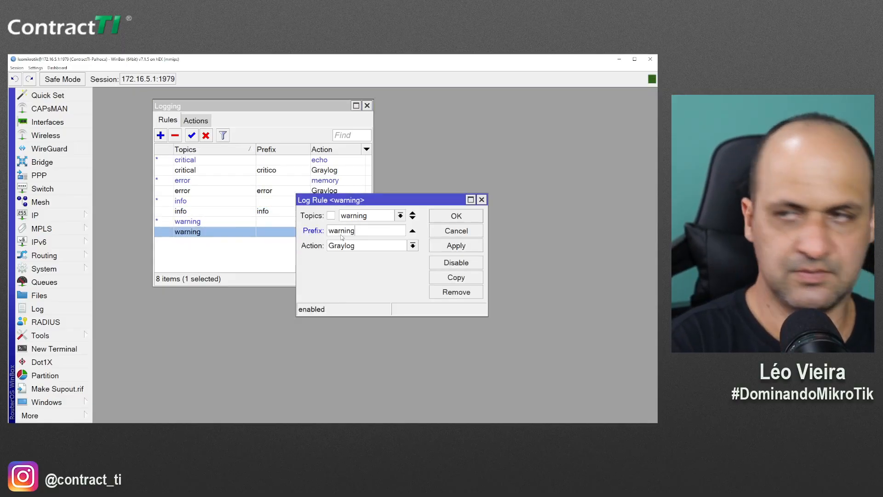
key(Return)
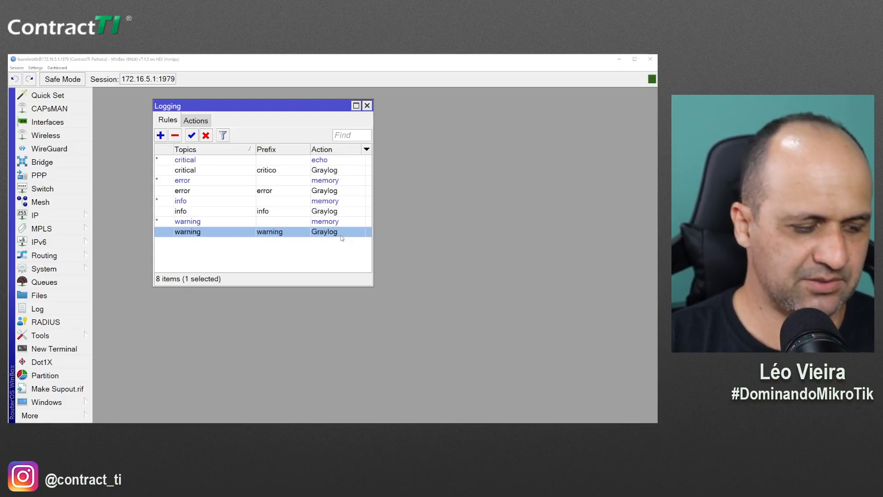
Set the Graylog search results to update every 1 second
key(alt+Tab)
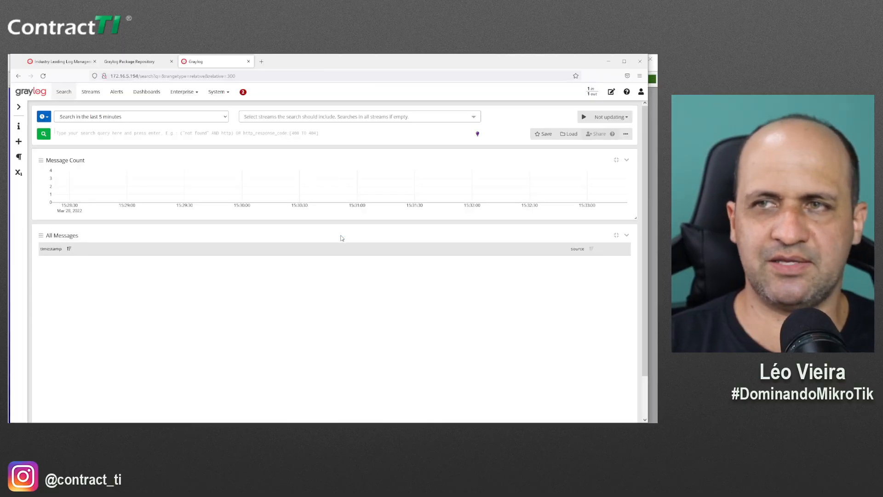
click(584, 118)
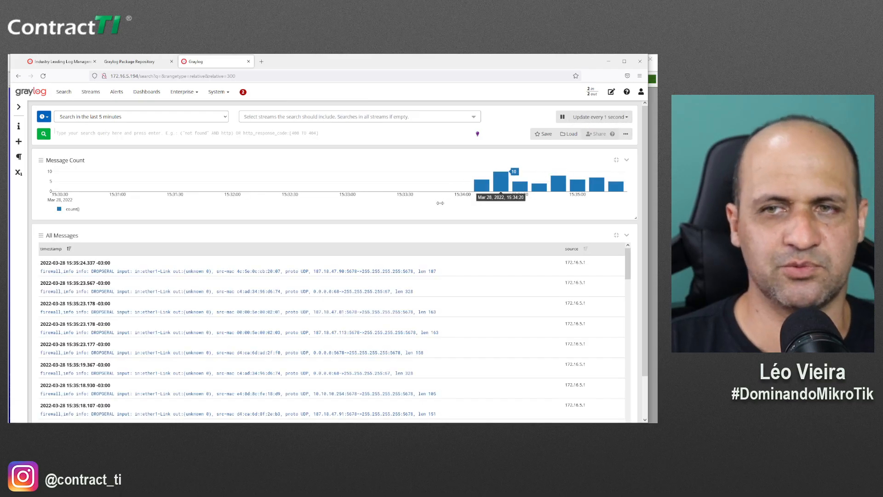
scroll(349, 288, down, 3)
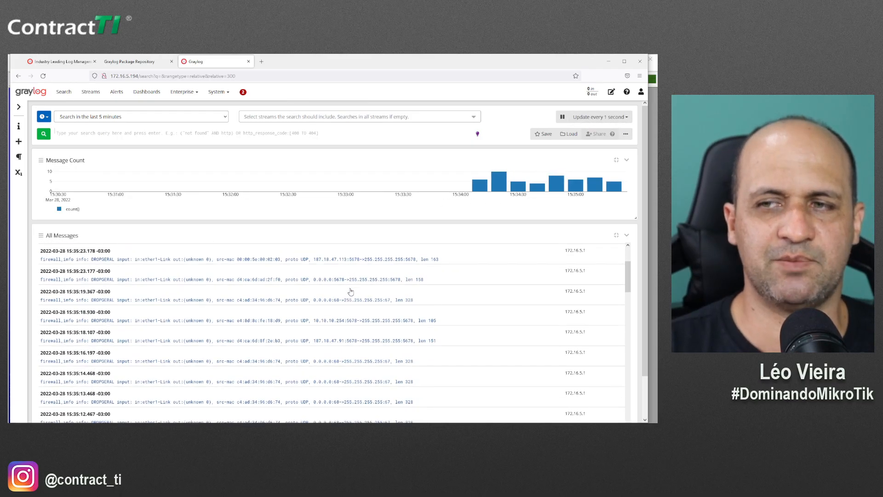
scroll(243, 347, up, 5)
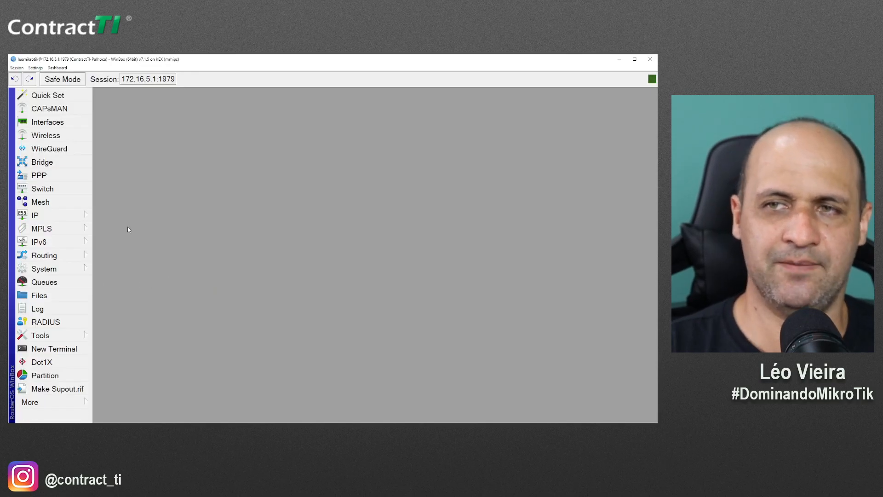
Open IP > Firewall filter rules and filter the list to the input chain
click(79, 216)
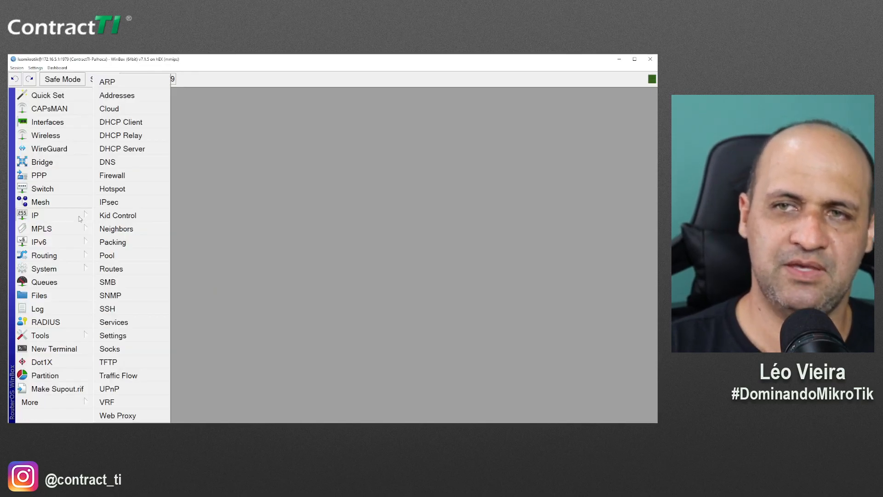
click(124, 187)
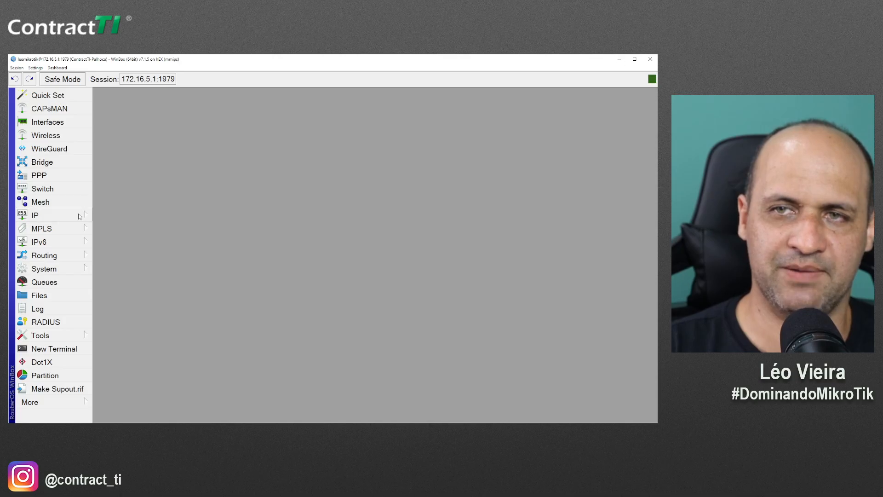
click(79, 216)
click(124, 175)
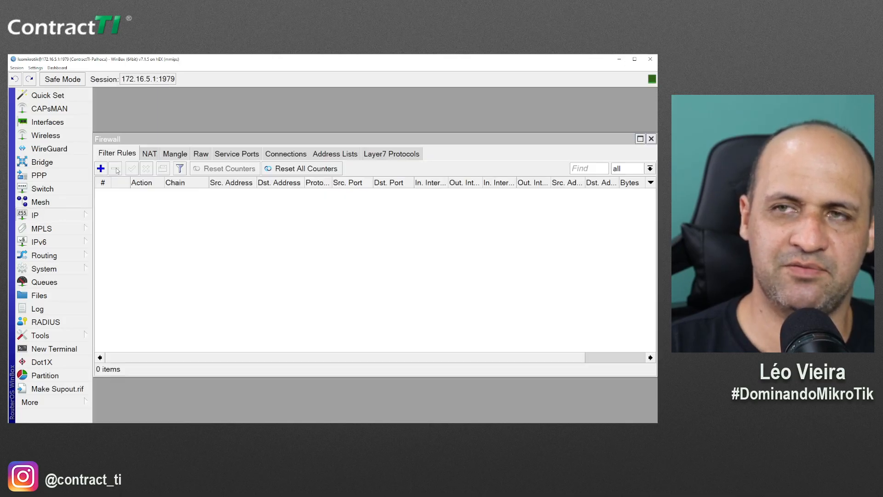
click(650, 169)
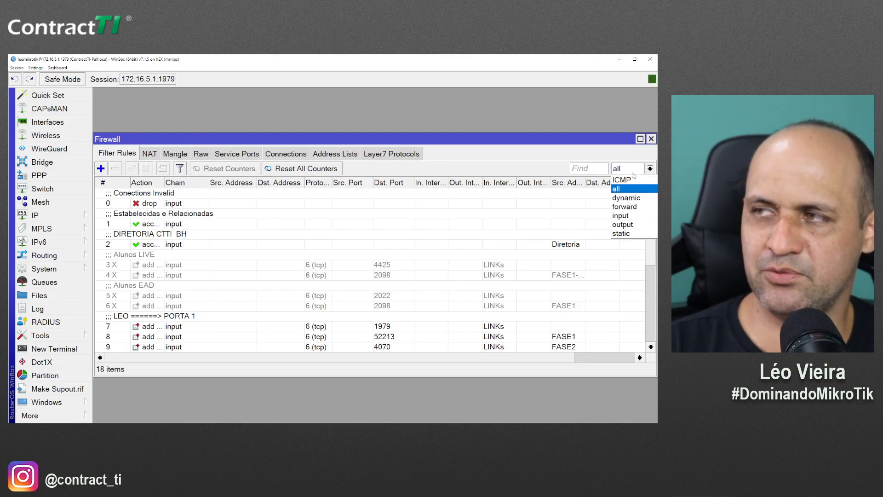
click(621, 211)
scroll(322, 298, down, 1)
click(182, 337)
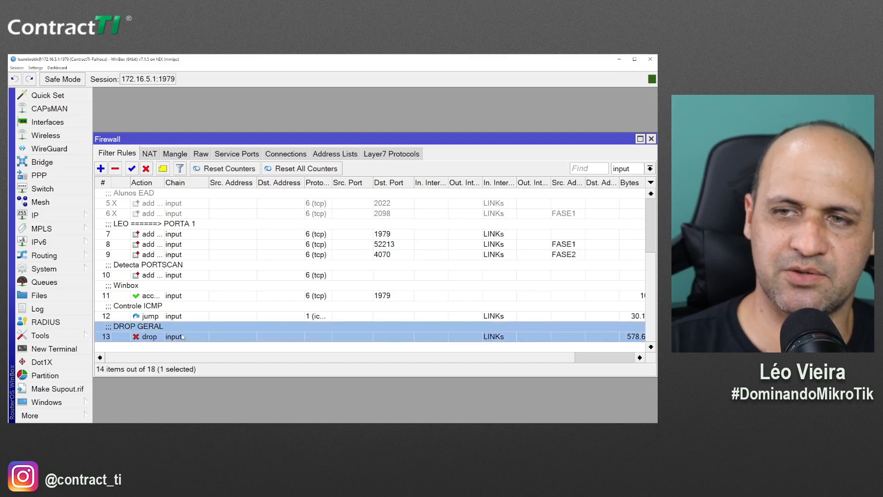
double_click(182, 337)
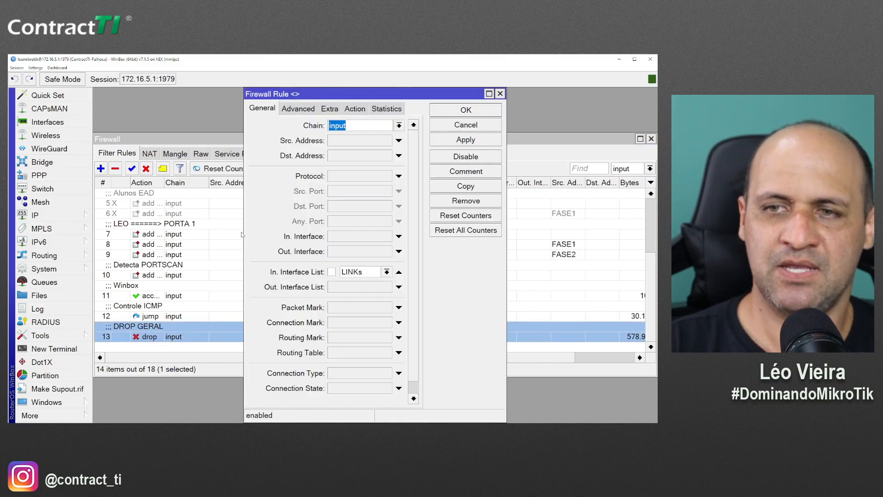
click(386, 109)
drag(322, 142, 297, 144)
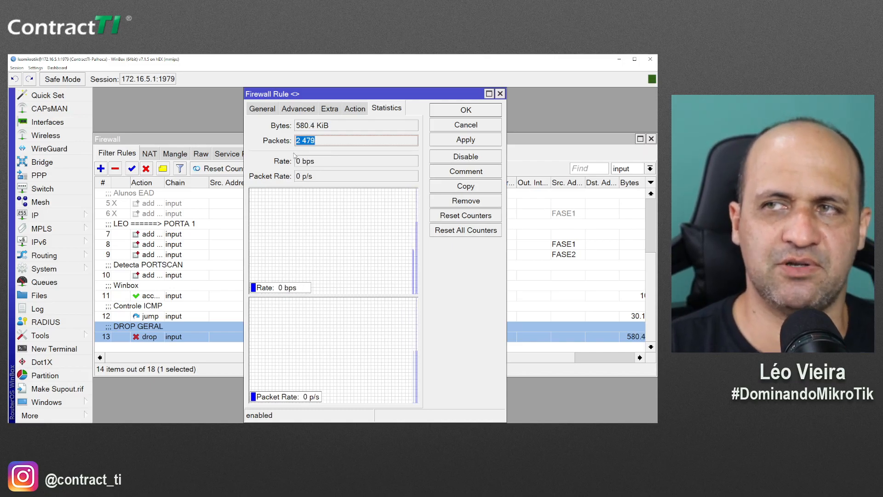
click(348, 109)
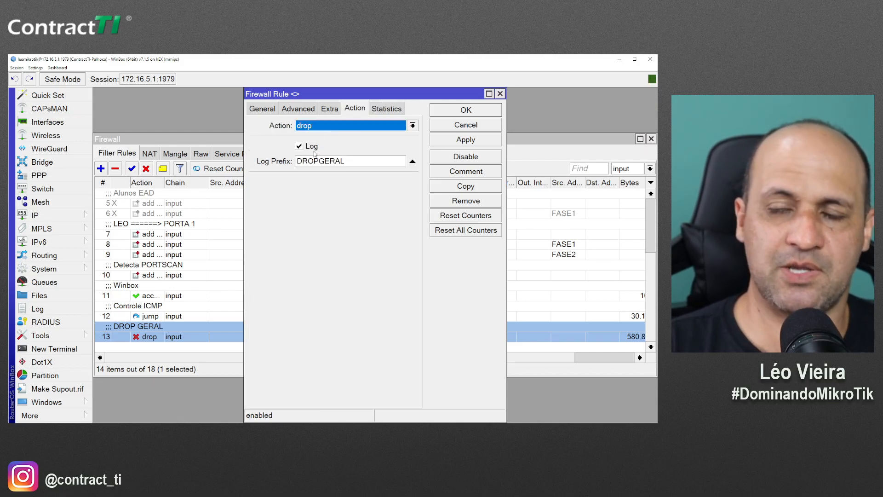
click(305, 149)
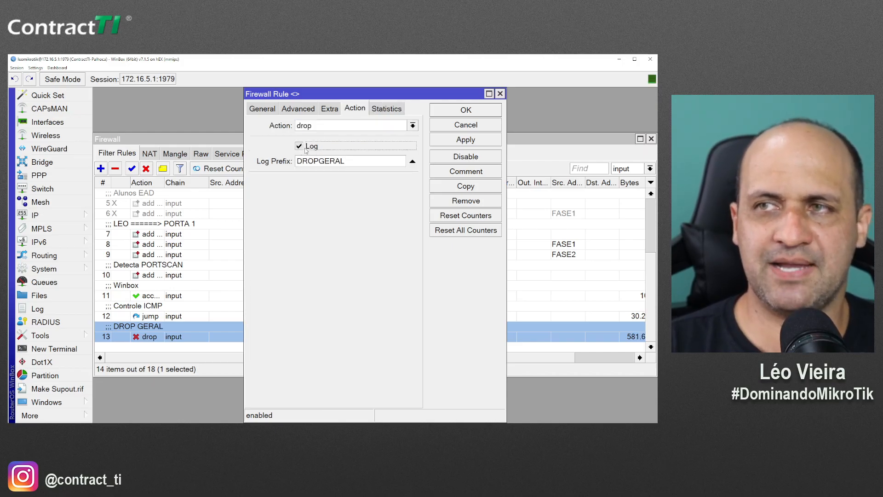
key(Tab)
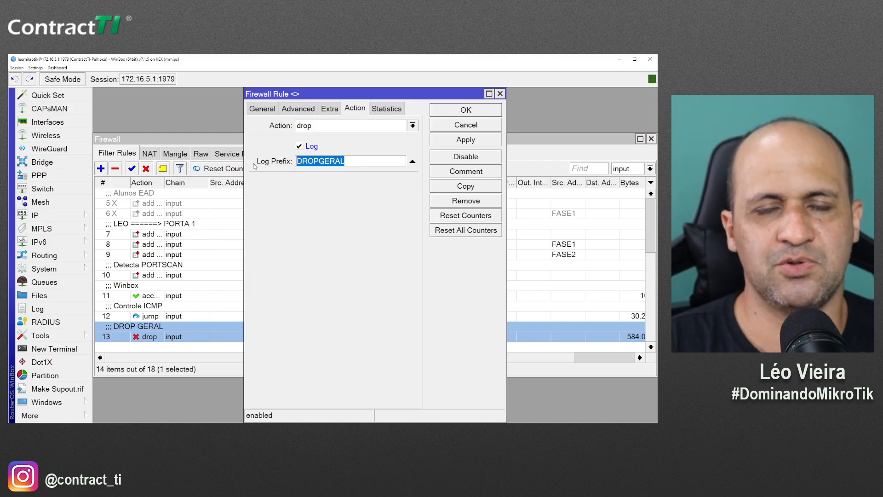
Enable logging with prefix WINBOX on the Winbox port 1979 accept rule
click(450, 114)
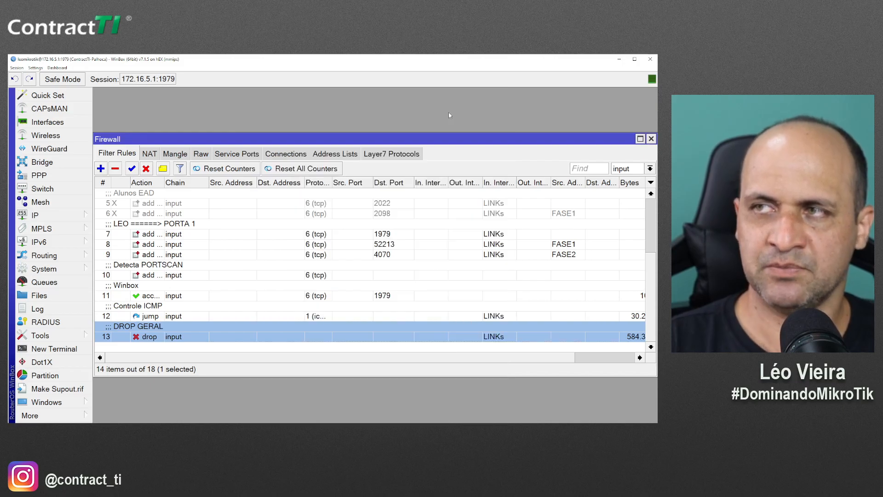
double_click(170, 296)
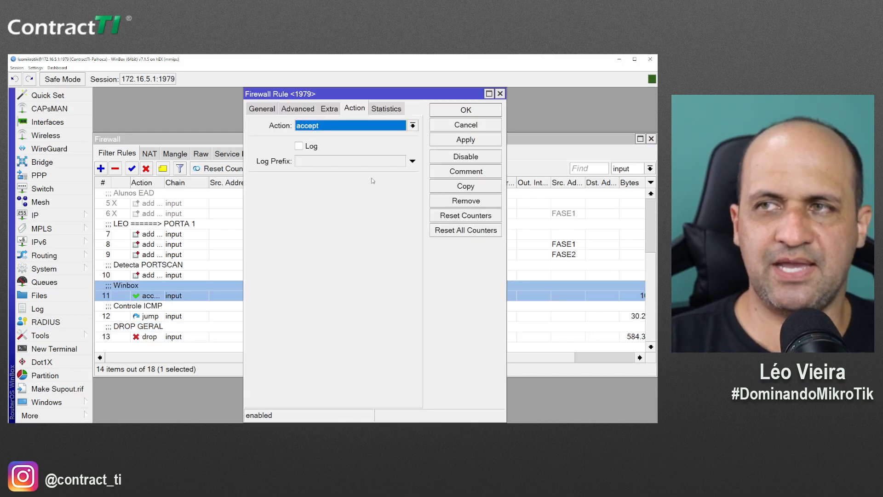
click(311, 148)
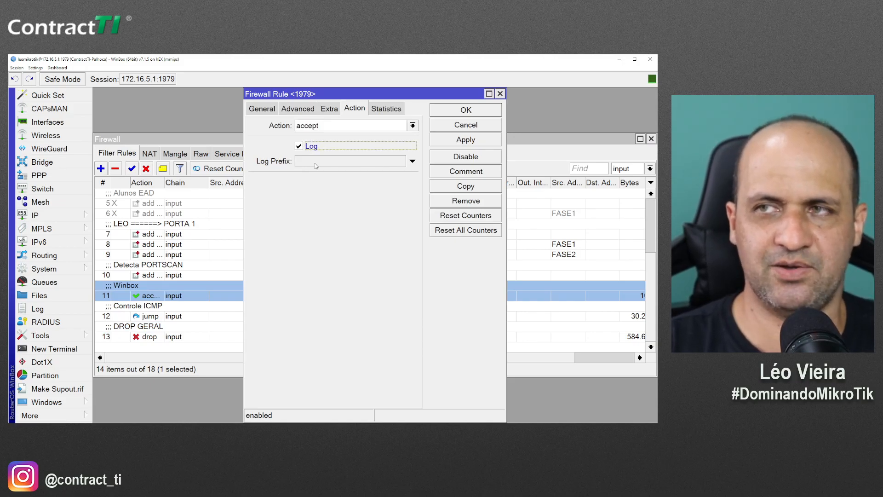
click(316, 166)
text(WIN)
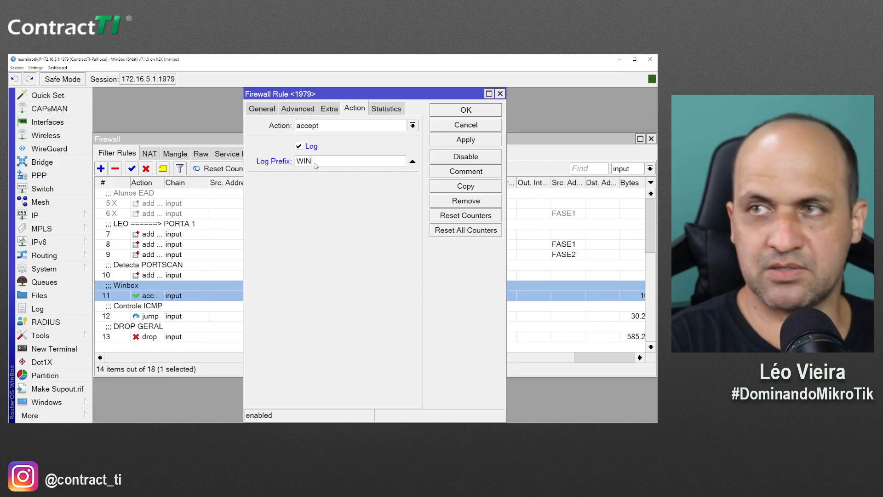
text(BOX)
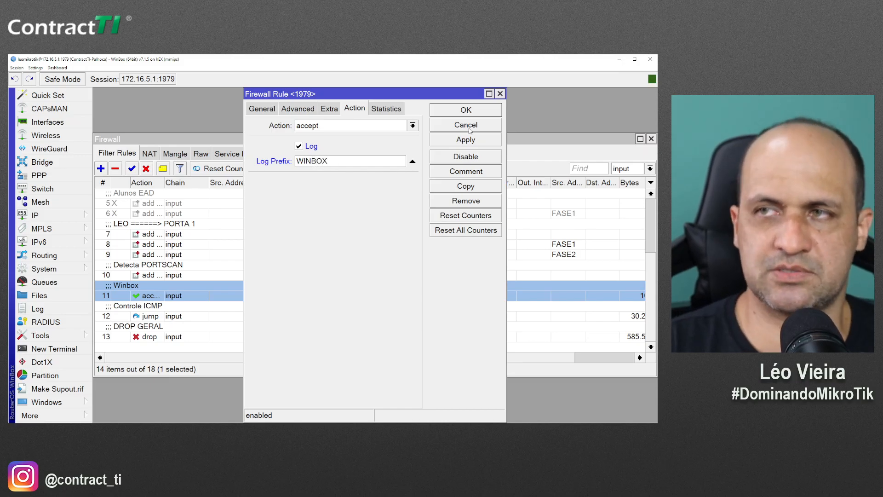
click(466, 110)
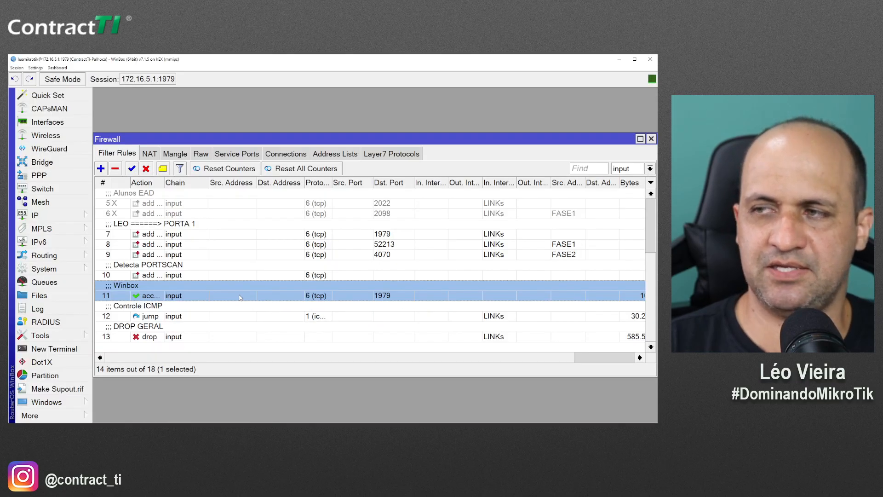
Reopen the Winbox rule to review its statistics, matching and logging settings
double_click(240, 298)
click(387, 110)
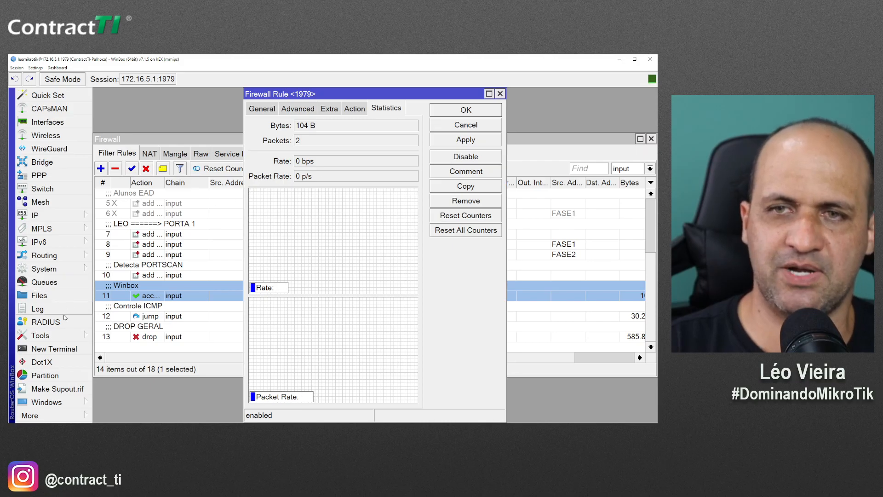
click(275, 112)
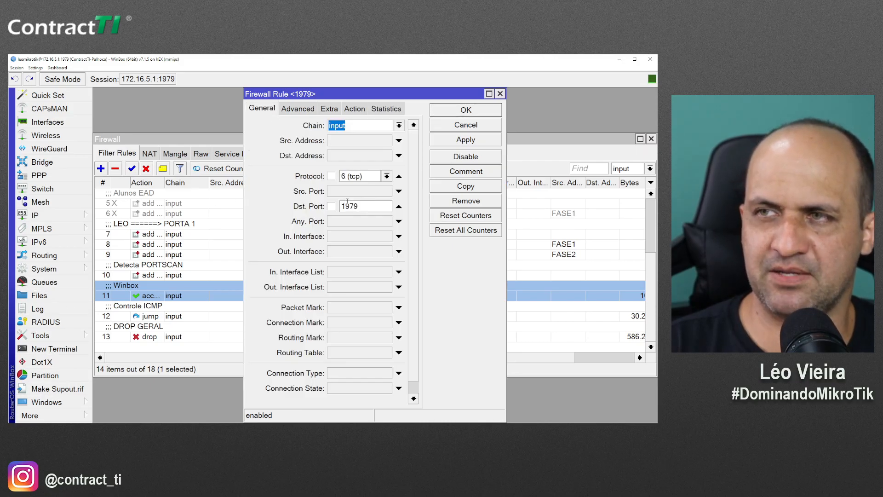
click(355, 109)
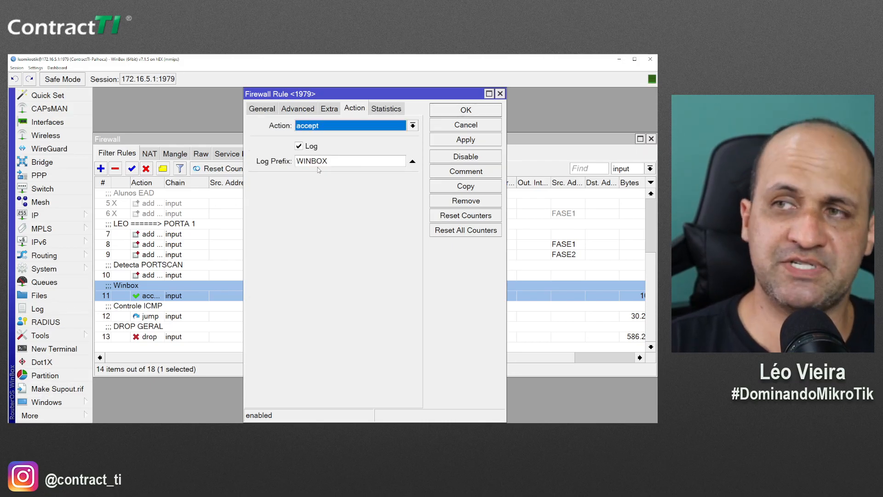
click(385, 109)
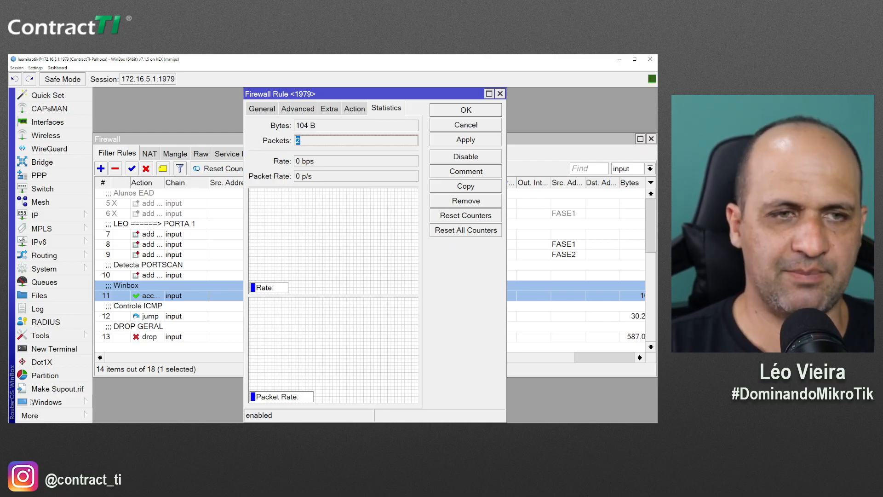
Launch a new WinBox connection window and return to Graylog
click(41, 418)
click(127, 404)
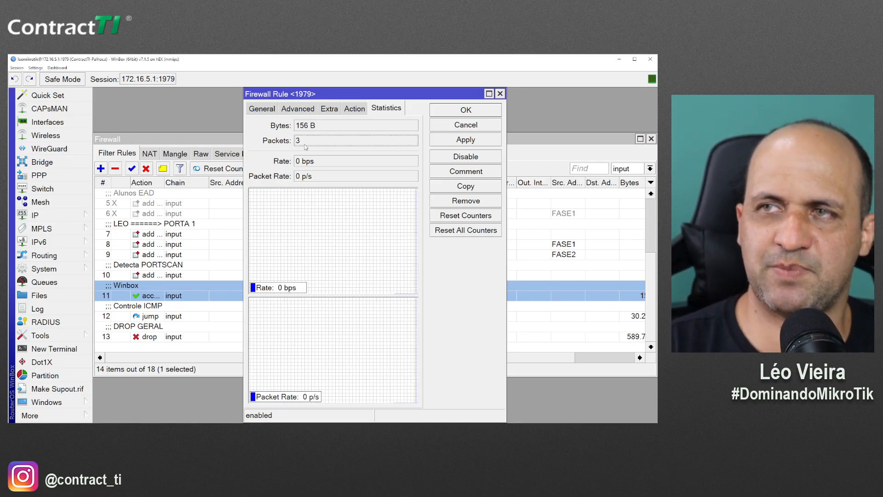
key(alt+Tab)
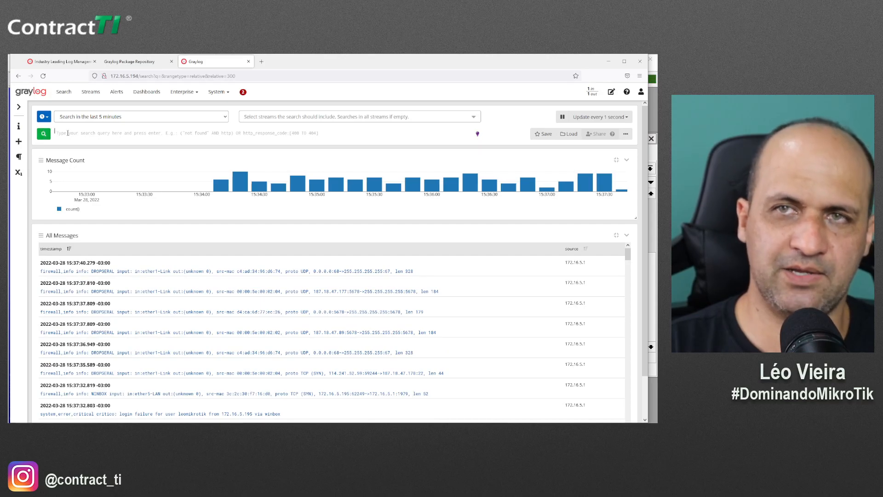
Search Graylog for 'winbox' and enlarge the page to read the results
click(68, 133)
text(winbox)
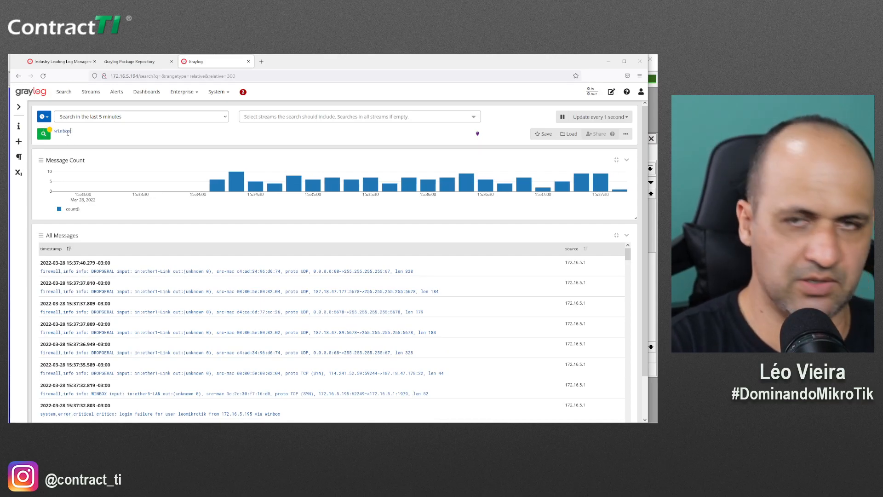
key(Return)
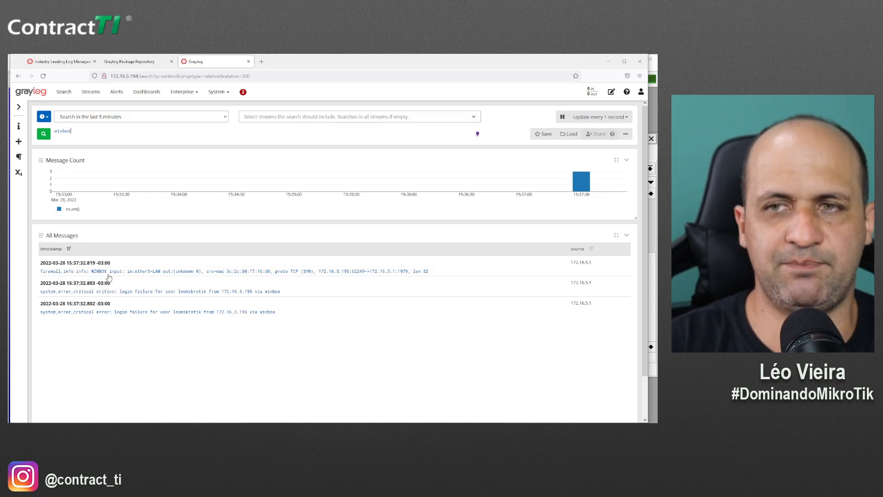
key(ctrl+plus)
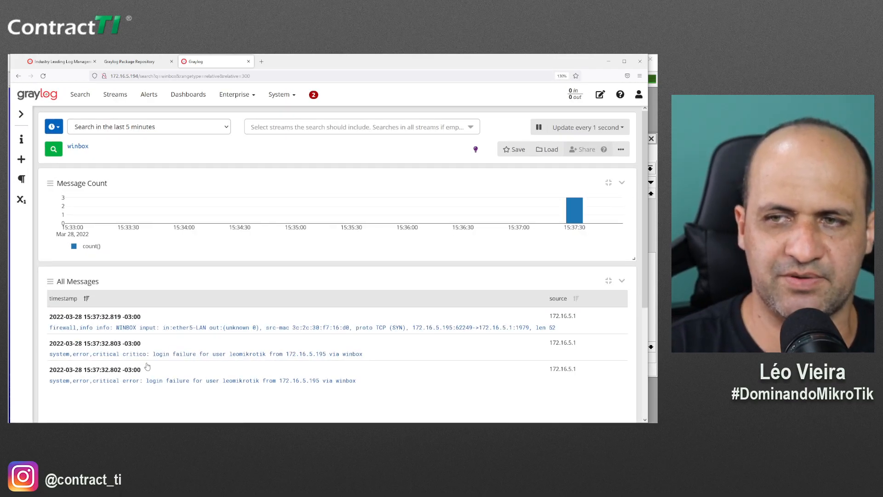
scroll(147, 366, down, 3)
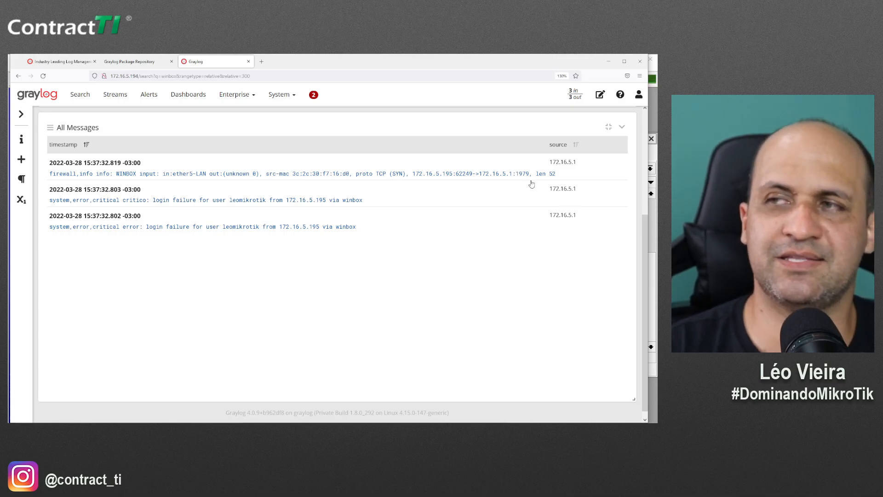
Expand the WINBOX firewall message, then collapse it and scroll back up
click(318, 179)
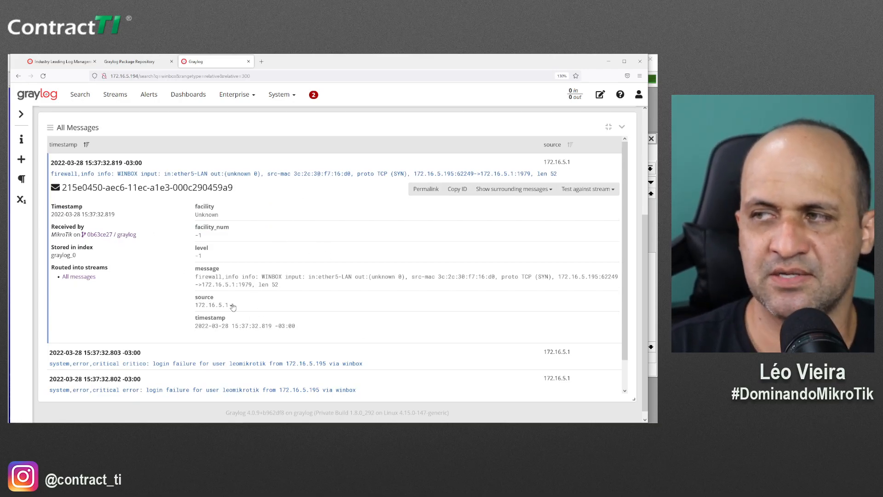
click(222, 173)
scroll(181, 267, up, 3)
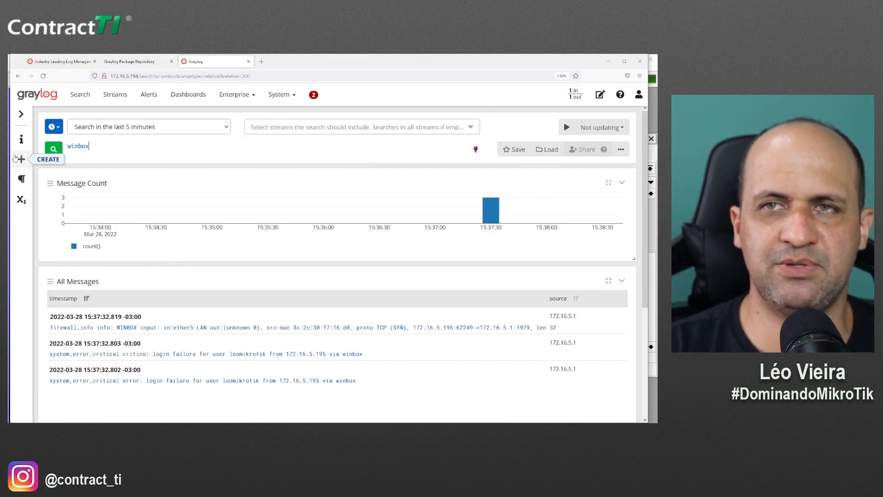
Search Graylog for 'critico' and expand the returned login-failure message
key(BackSpace)
key(BackSpace)
key(BackSpace)
key(BackSpace)
key(BackSpace)
key(BackSpace)
text(critico)
key(Return)
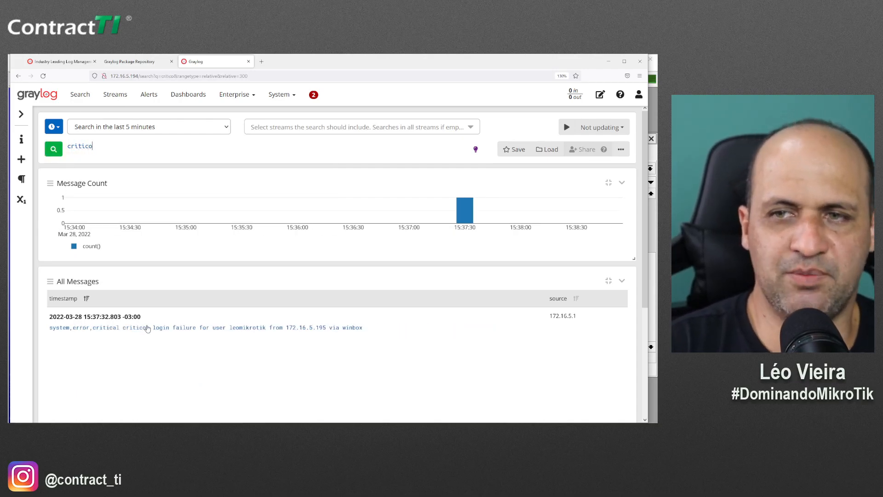
click(164, 332)
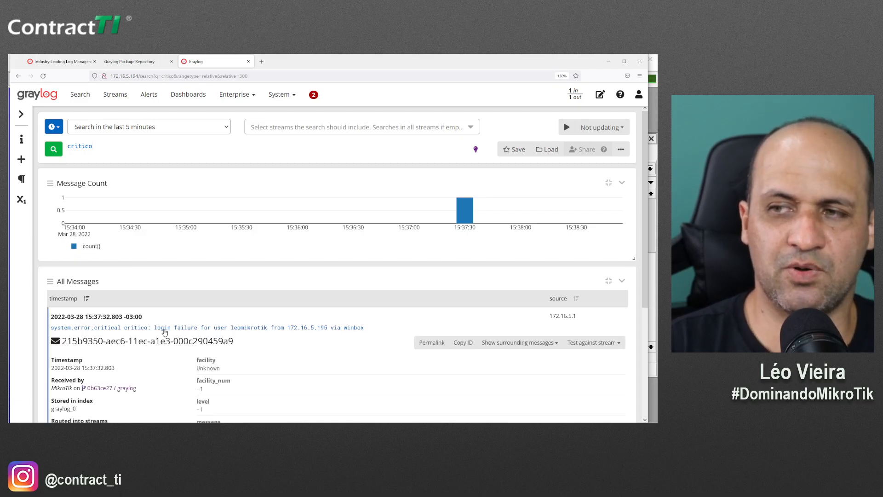
scroll(203, 201, down, 4)
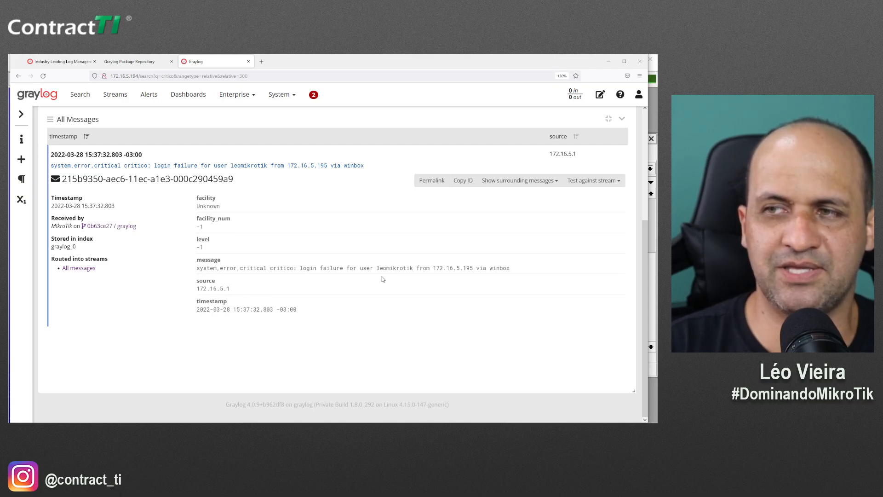
Highlight the user name, source 172.16.5.1 and 172.16.5.195, then return to Search
drag(376, 268, 420, 268)
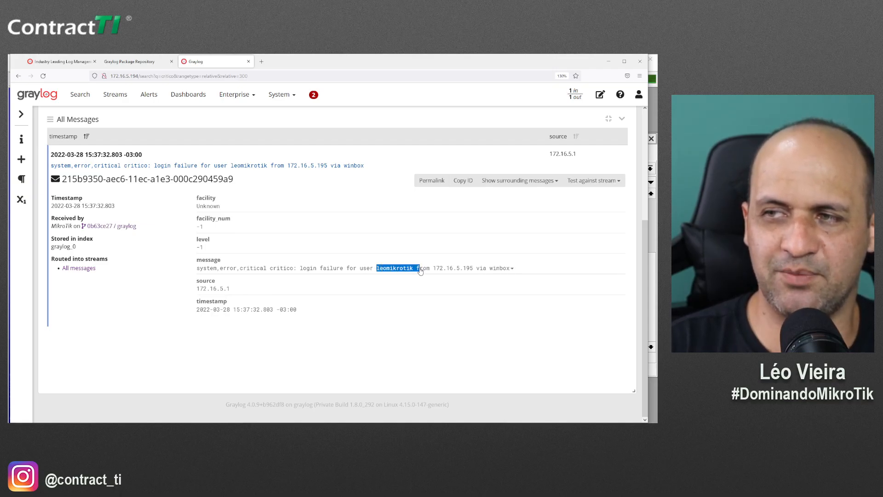
click(414, 306)
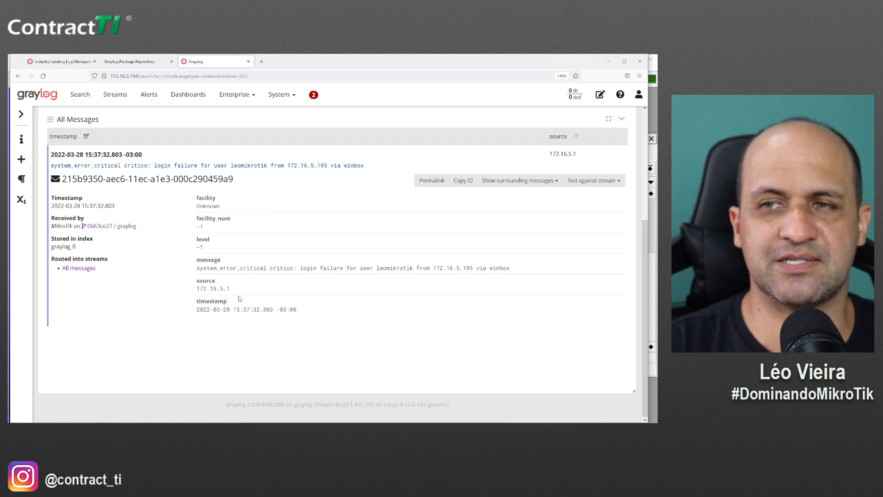
drag(237, 294, 198, 294)
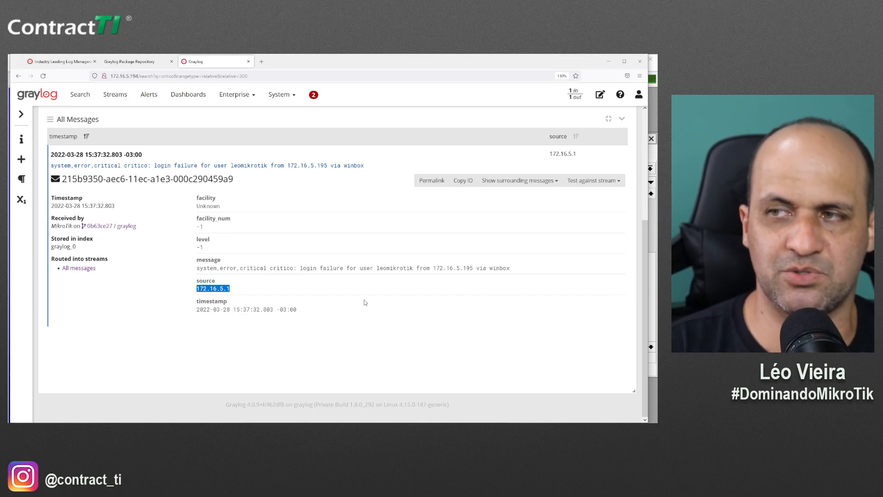
click(435, 273)
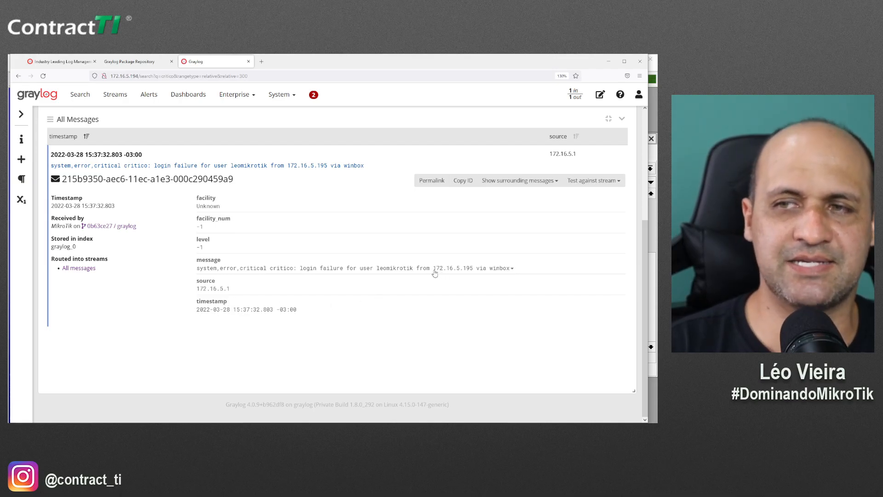
drag(435, 273, 473, 274)
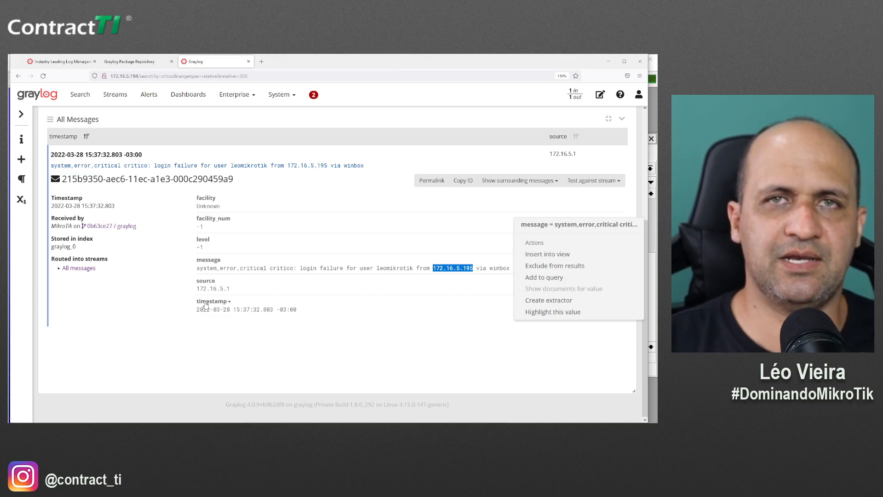
click(308, 275)
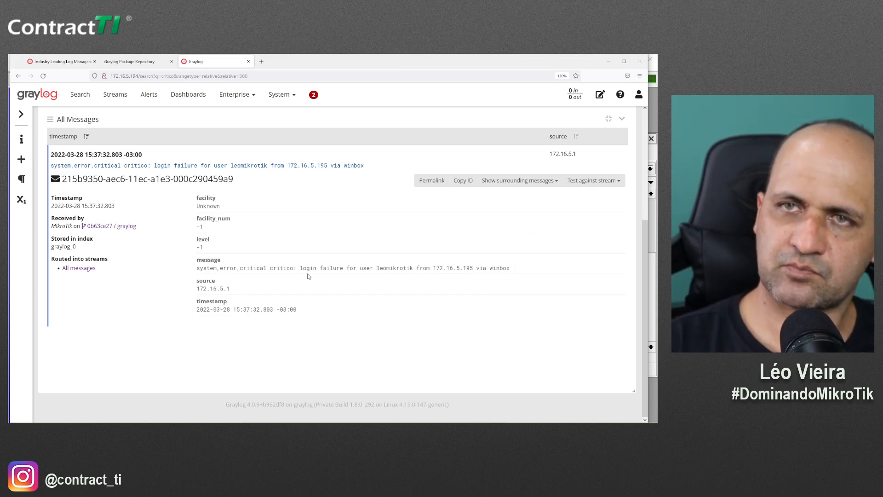
click(80, 95)
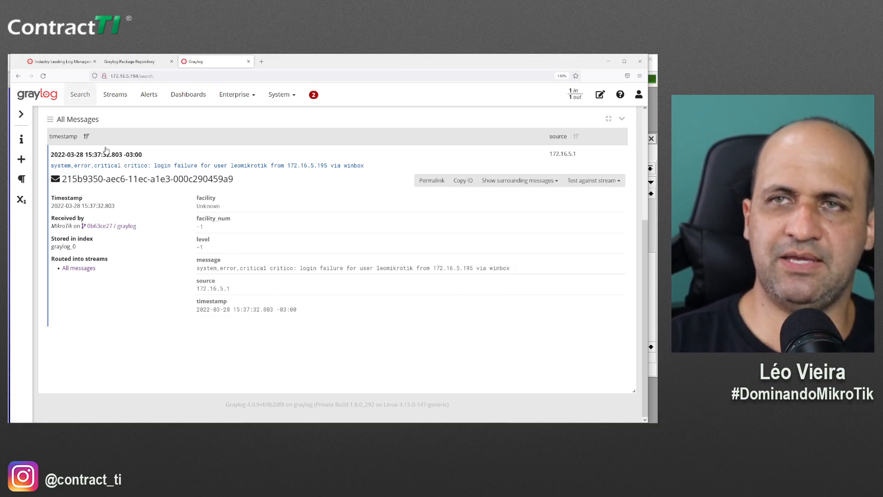
In WinBox's System > Logging, start a new log rule with topic dns
key(alt+Tab)
key(Escape)
key(Escape)
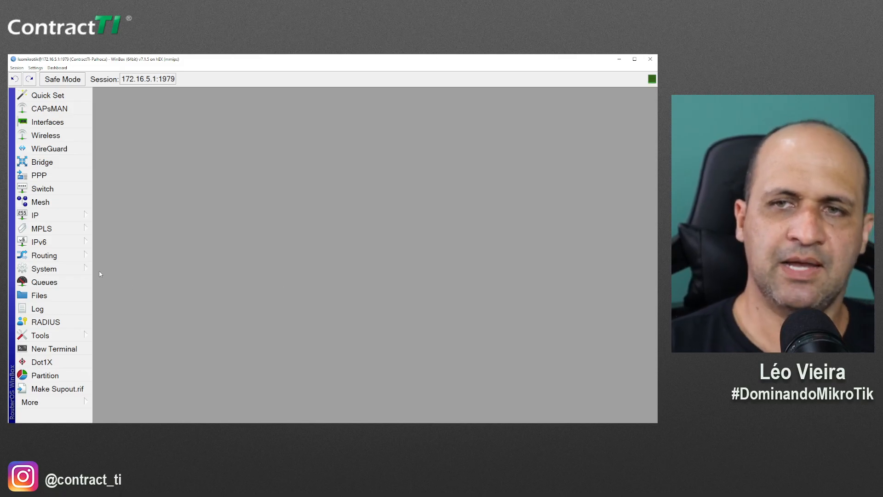
click(83, 270)
click(120, 202)
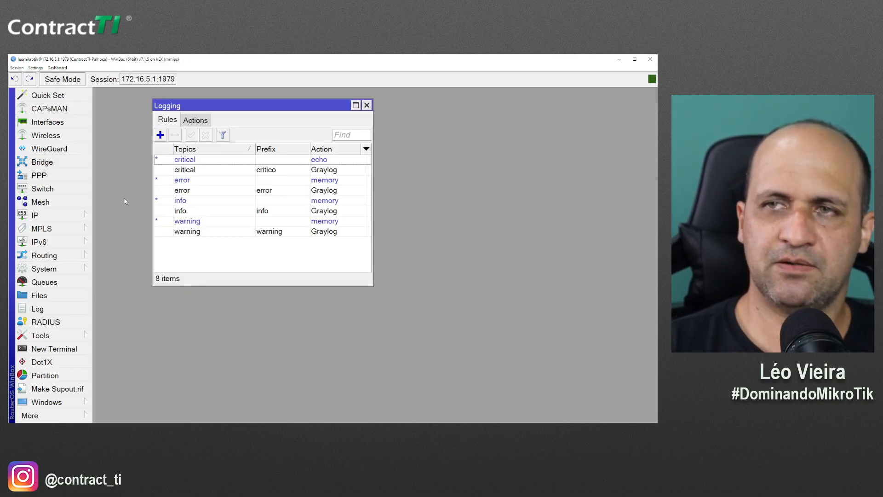
click(160, 135)
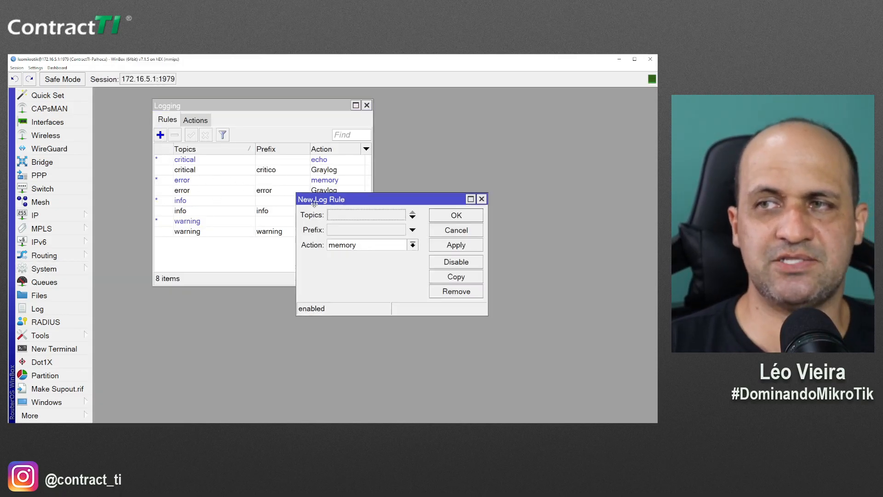
drag(315, 203, 202, 139)
click(231, 154)
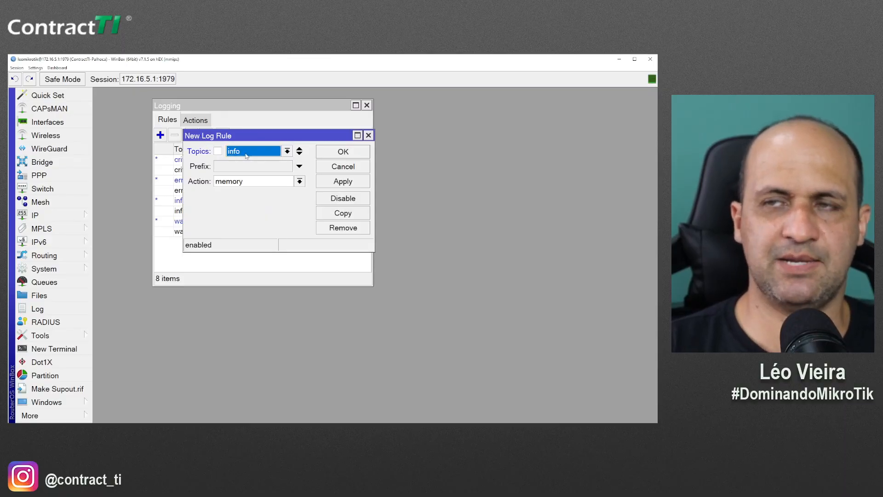
click(246, 156)
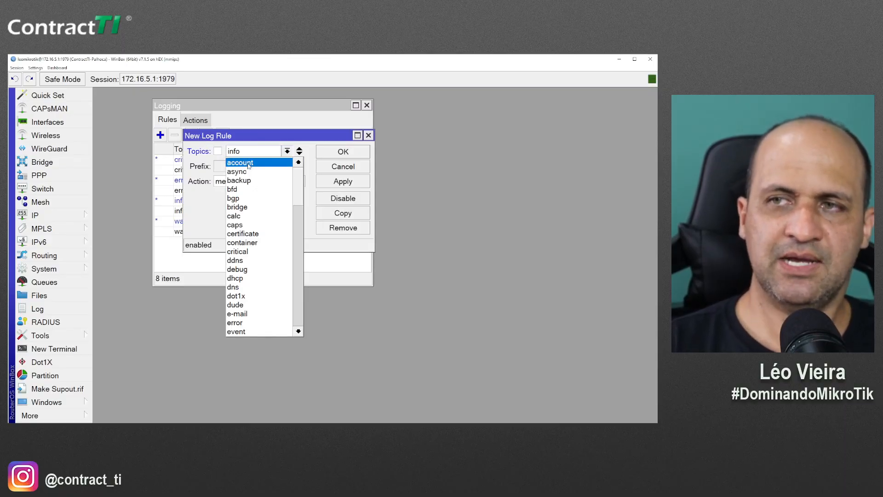
click(243, 287)
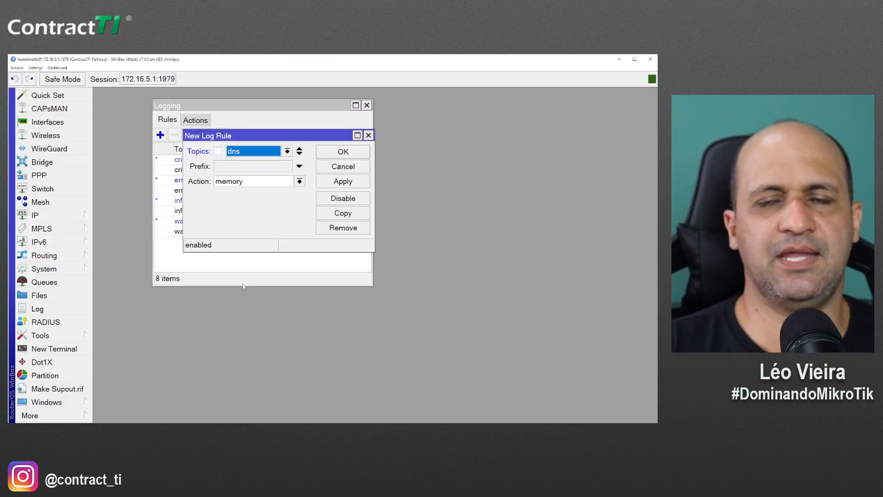
Set the rule's action to Graylog and prefix to DNS, then save it
click(36, 215)
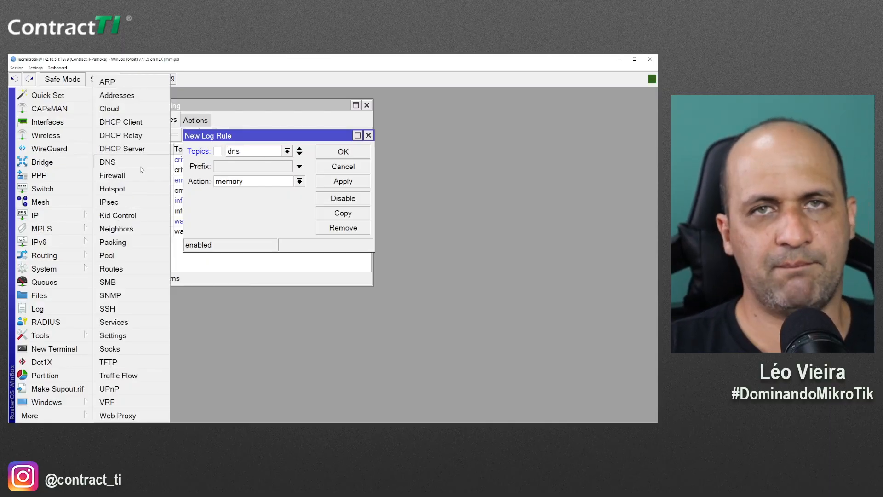
click(258, 228)
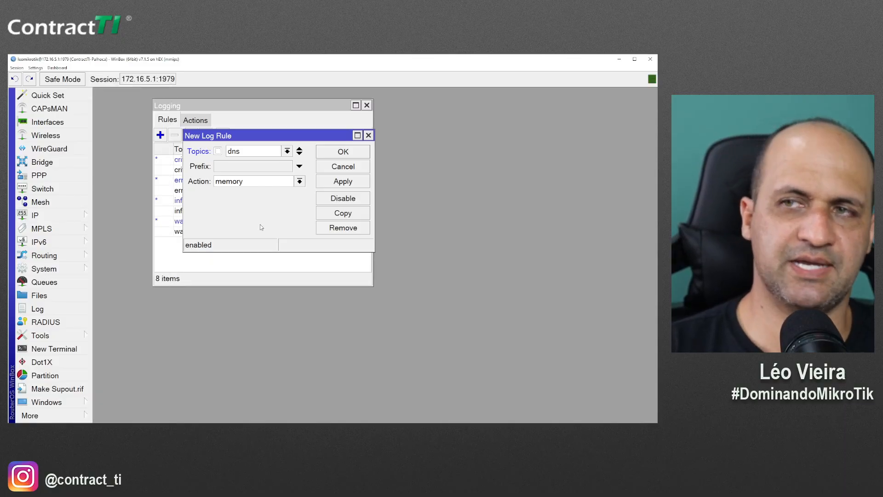
click(257, 182)
click(248, 195)
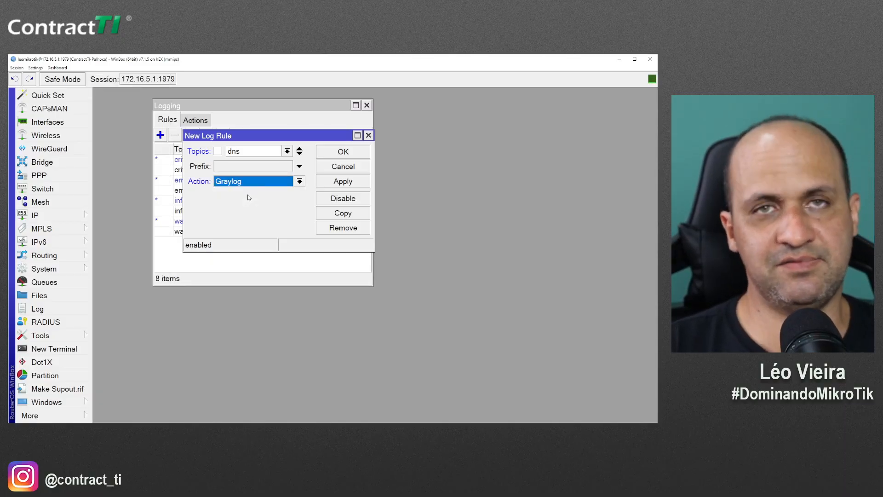
click(250, 167)
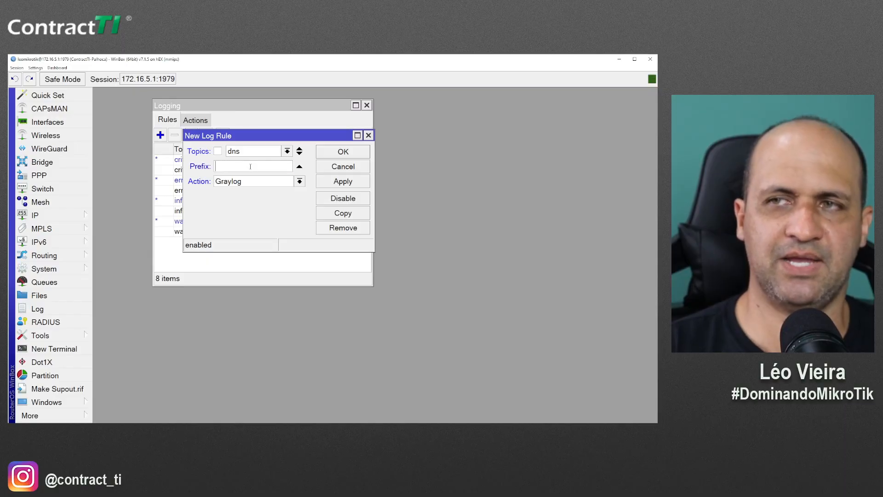
text(DNS)
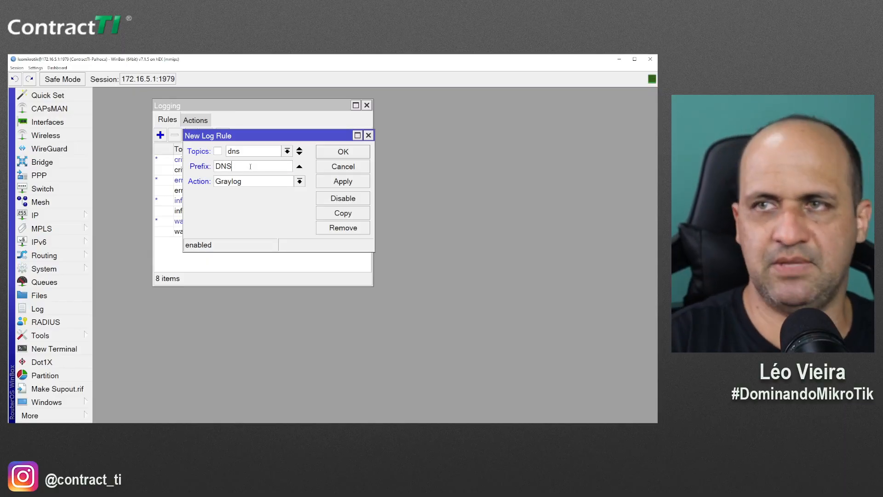
click(324, 157)
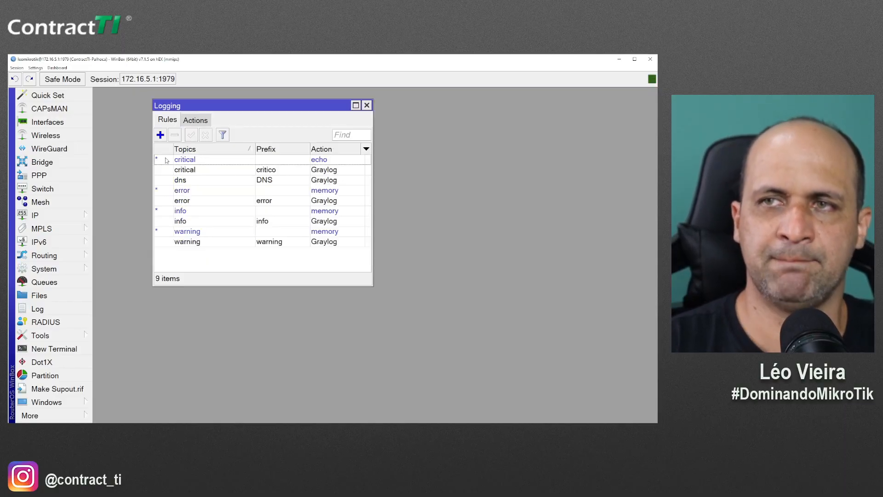
Add a log rule with topic account, prefix ACESSOU and action Graylog
click(162, 136)
click(247, 154)
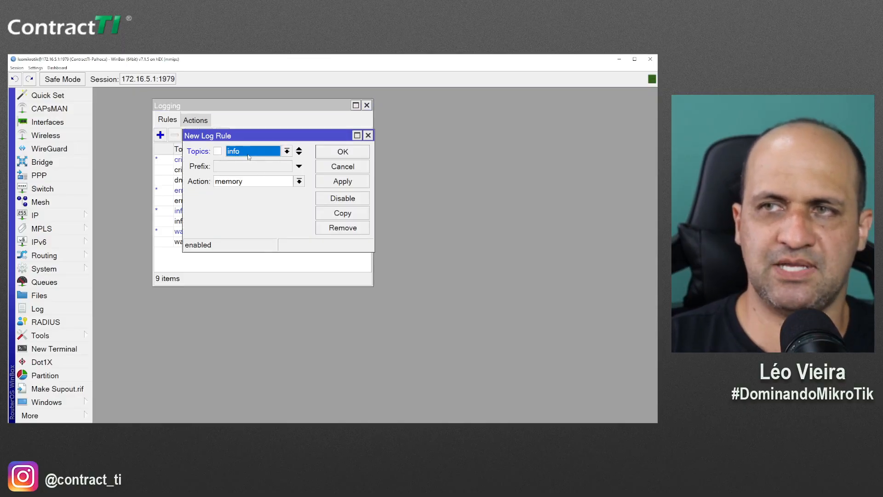
click(262, 155)
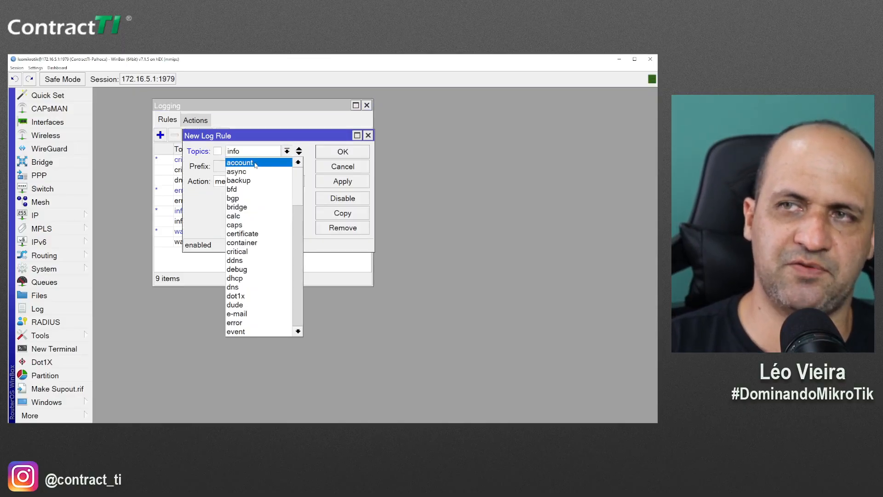
click(254, 163)
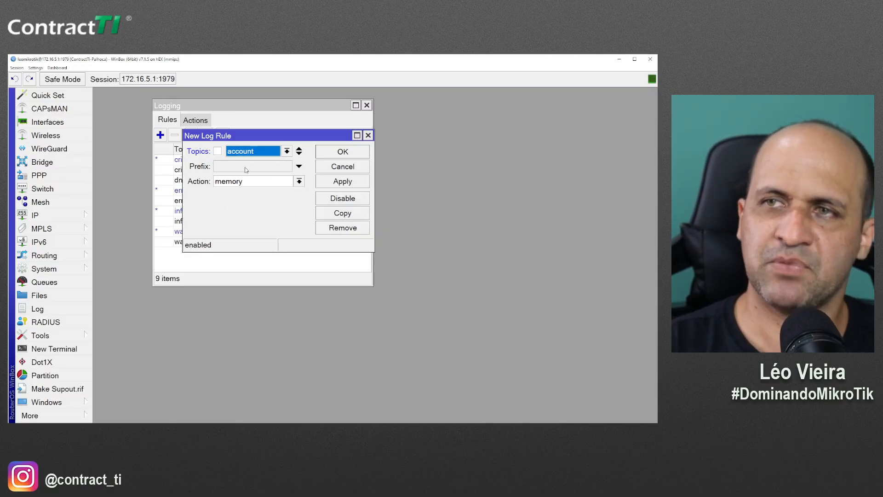
click(252, 152)
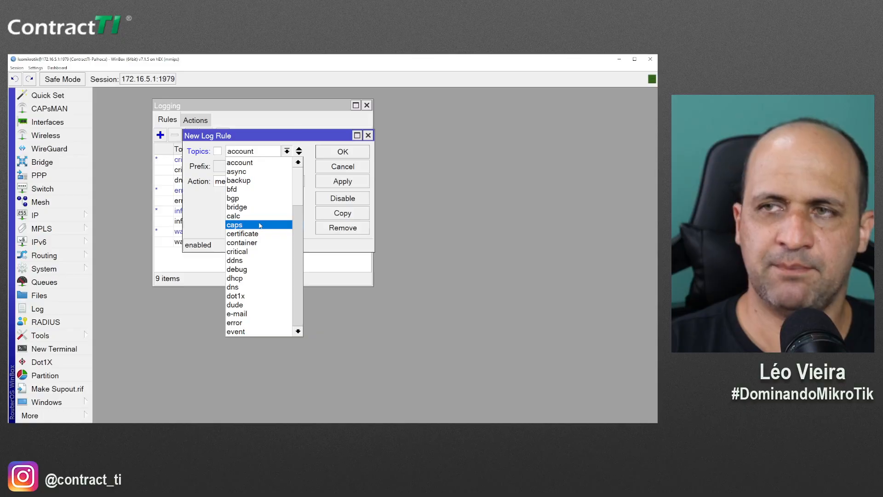
click(252, 163)
click(256, 167)
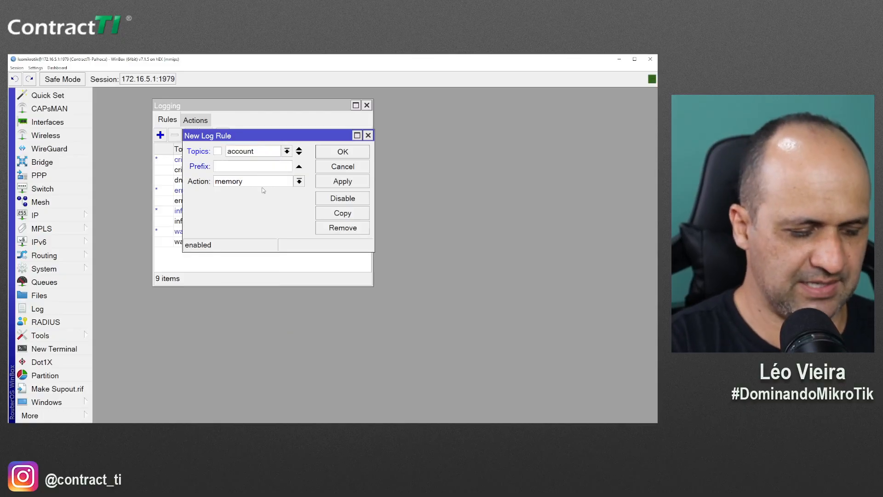
text(ACESSOU)
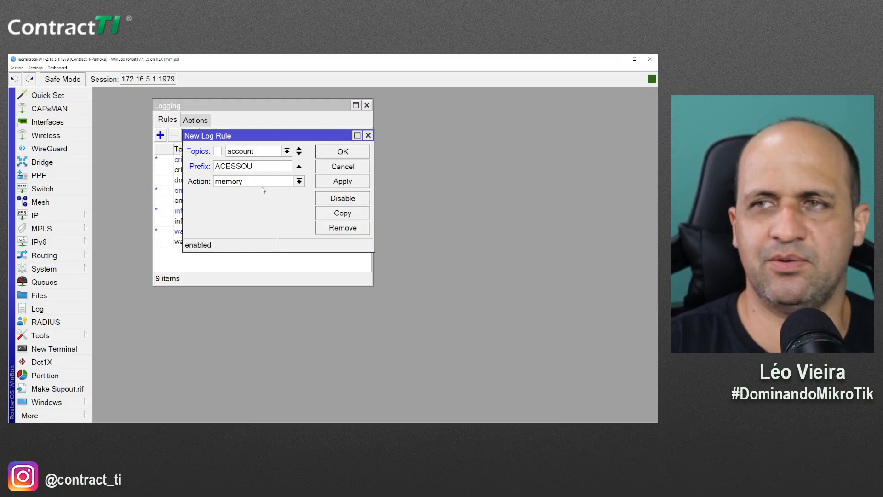
click(283, 182)
click(241, 191)
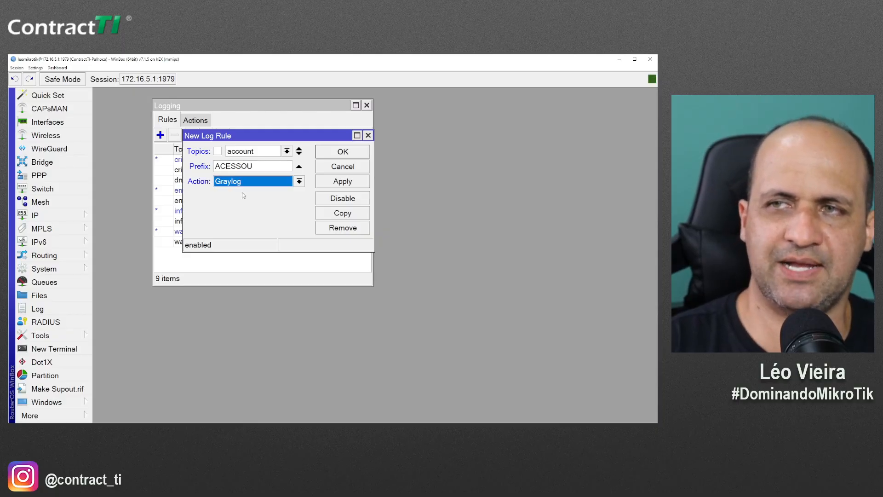
click(327, 154)
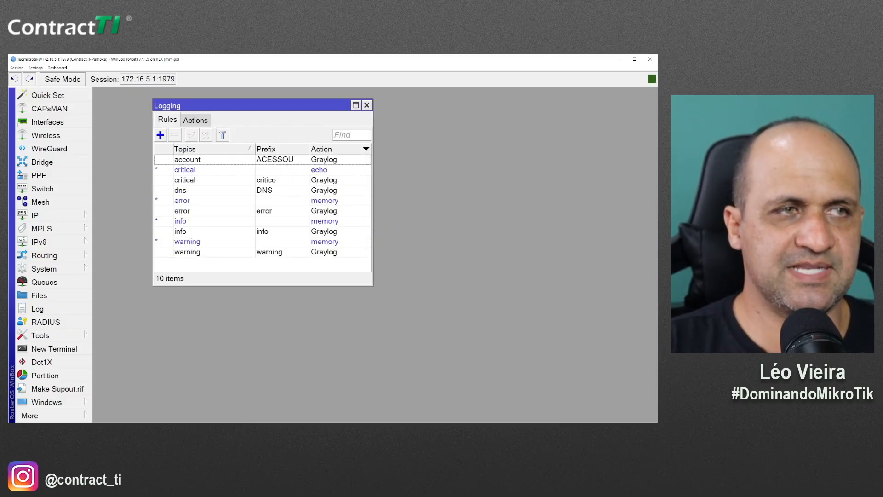
Review the saved ACESSOU account rule unchanged, then return to the Graylog browser window
key(alt+Tab)
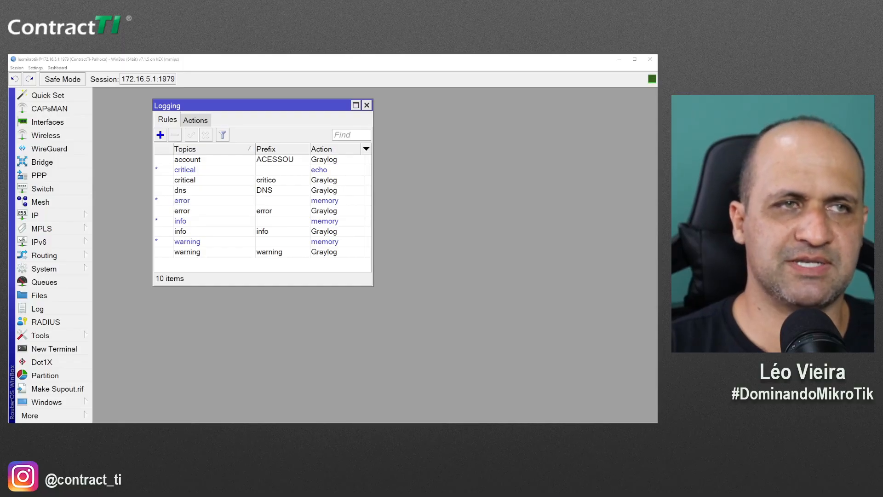
double_click(209, 164)
key(Tab)
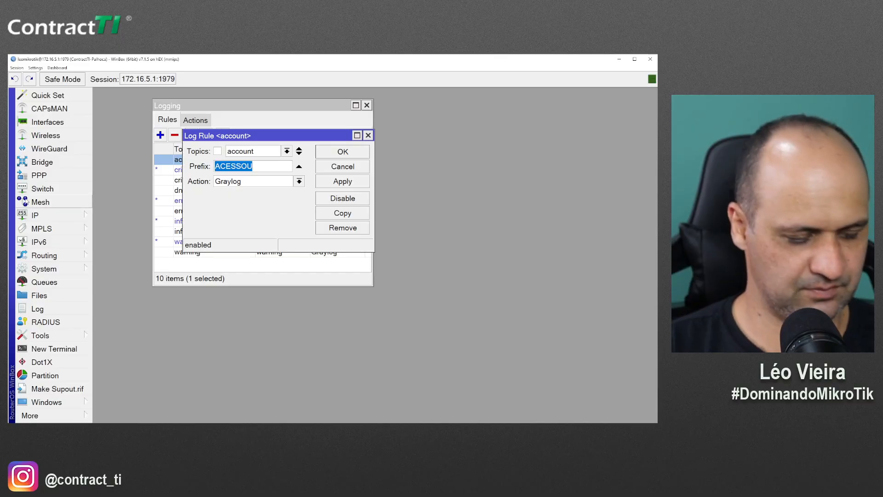
key(Return)
key(alt+Tab)
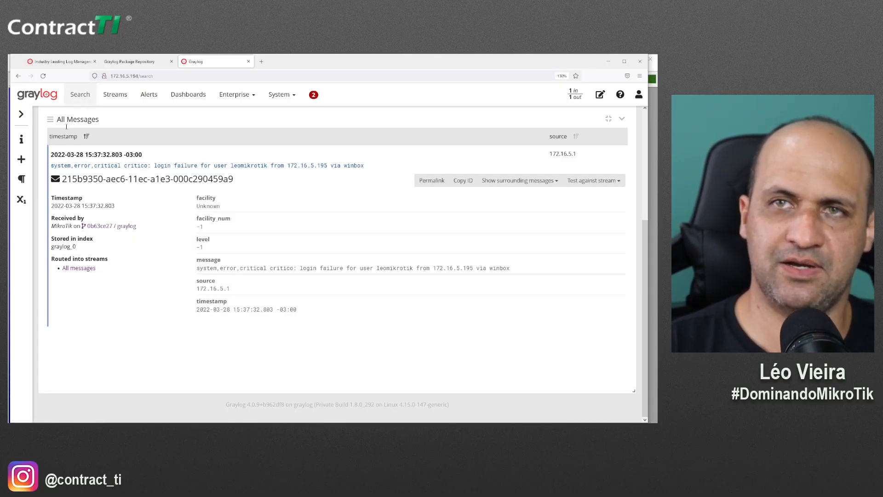
Open Graylog in a new tab and search messages for ACESSOU
middle_click(64, 103)
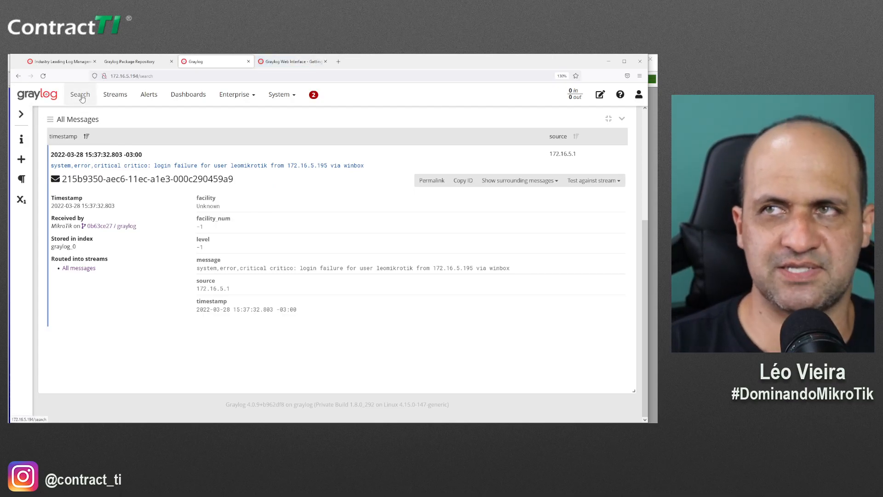
key(ctrl+Tab)
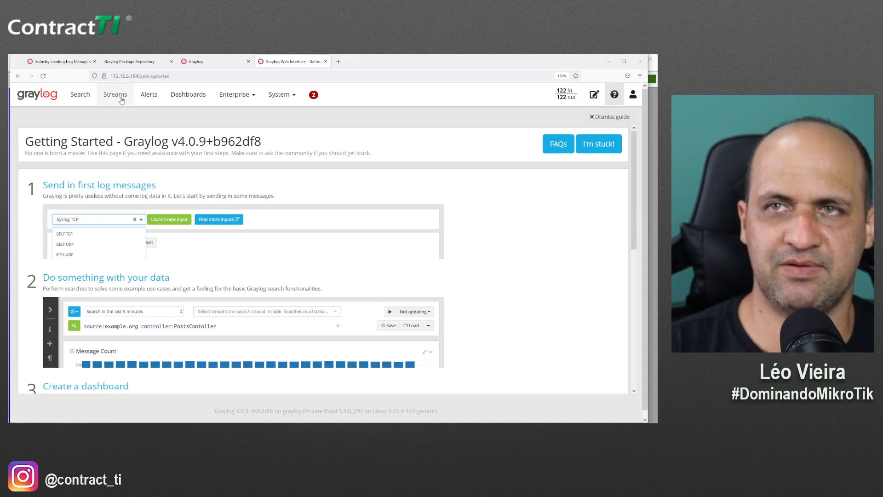
click(85, 95)
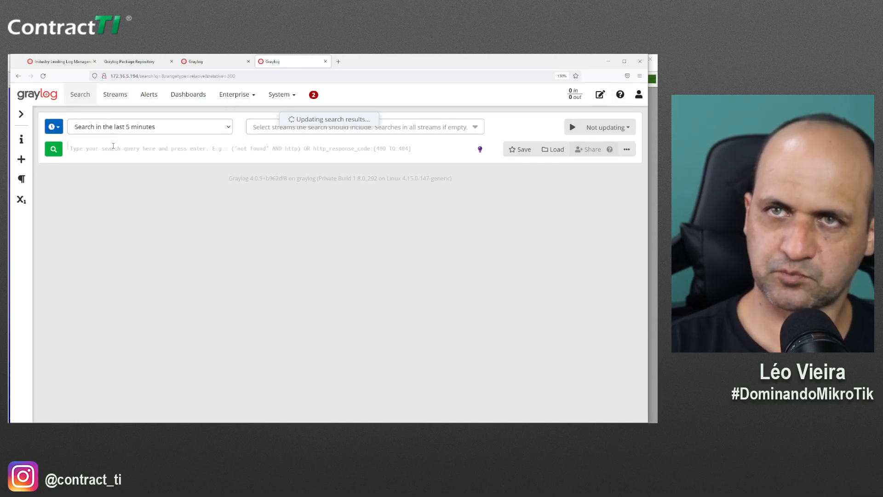
text(ACESSOU)
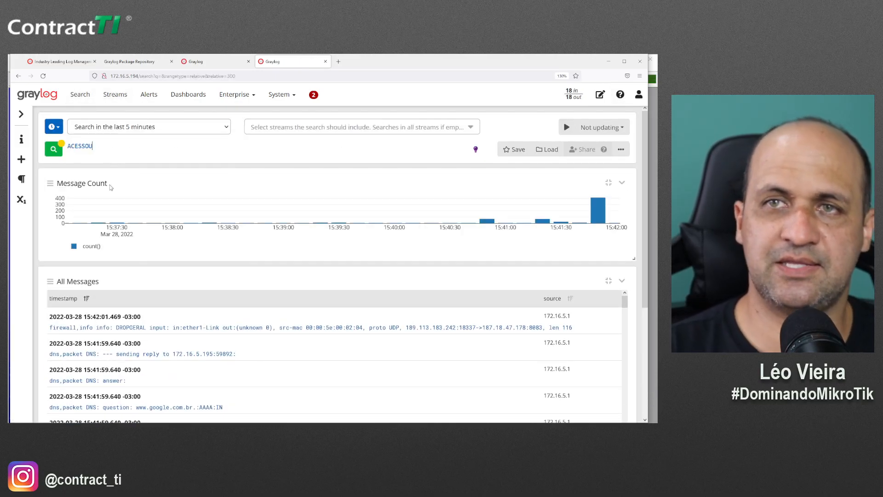
key(Return)
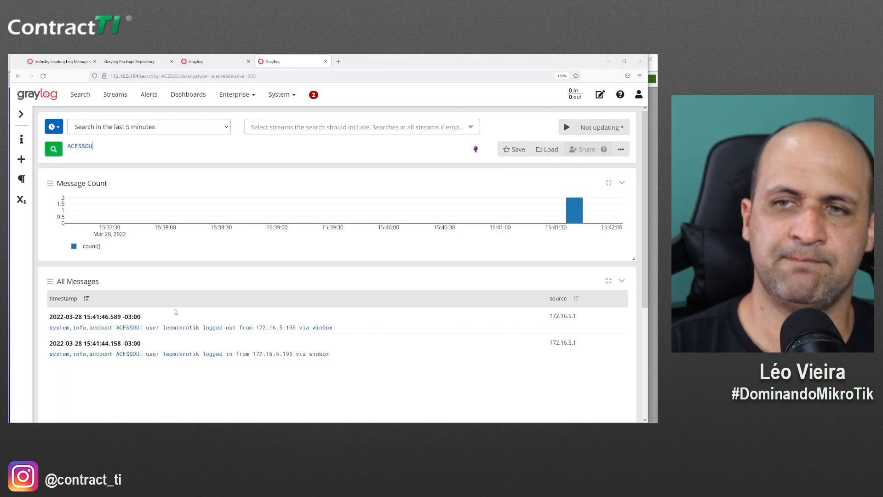
scroll(173, 306, down, 3)
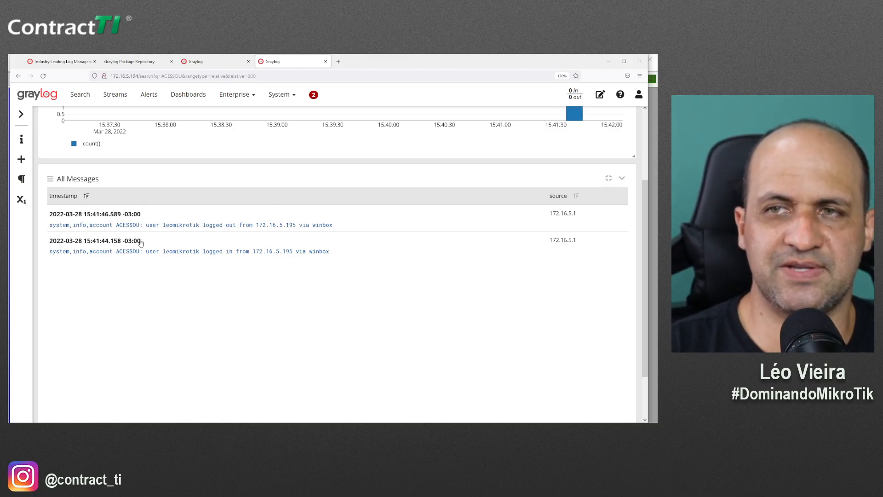
Expand the logout message from 172.16.5.195 to view its details
click(201, 228)
scroll(222, 317, down, 3)
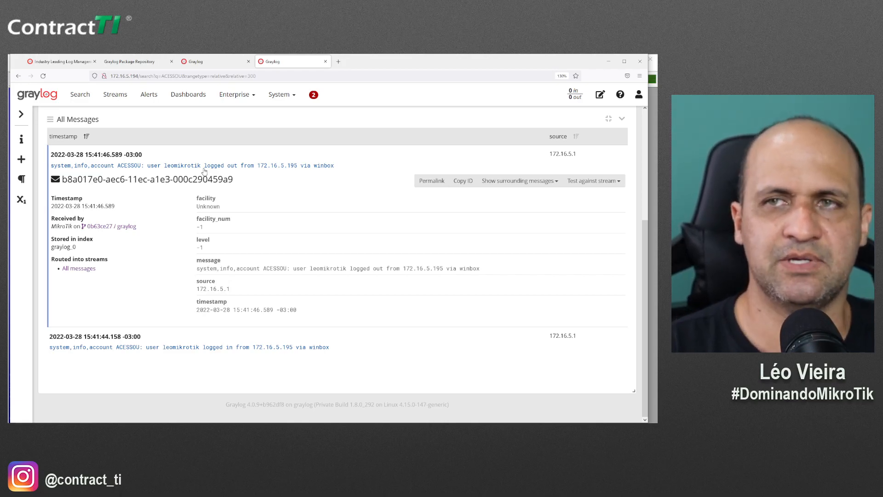
scroll(205, 171, up, 3)
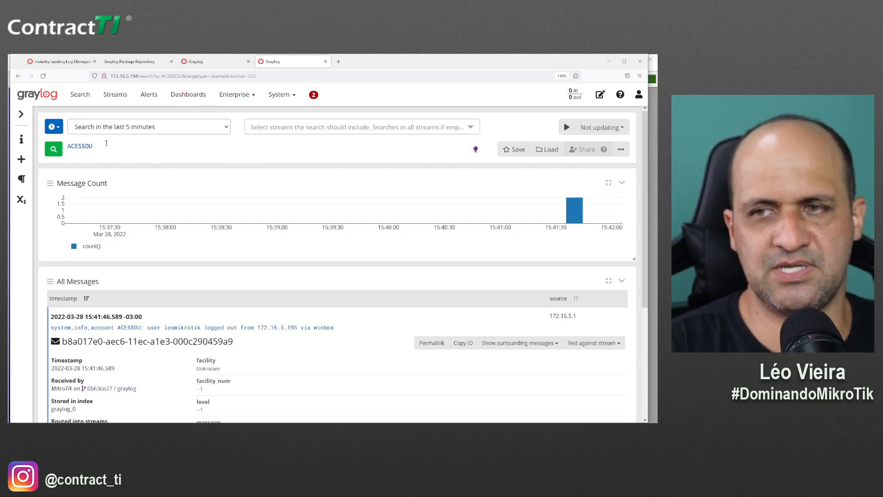
Replace the ACESSOU query with the router user's name and browse the six results
double_click(106, 143)
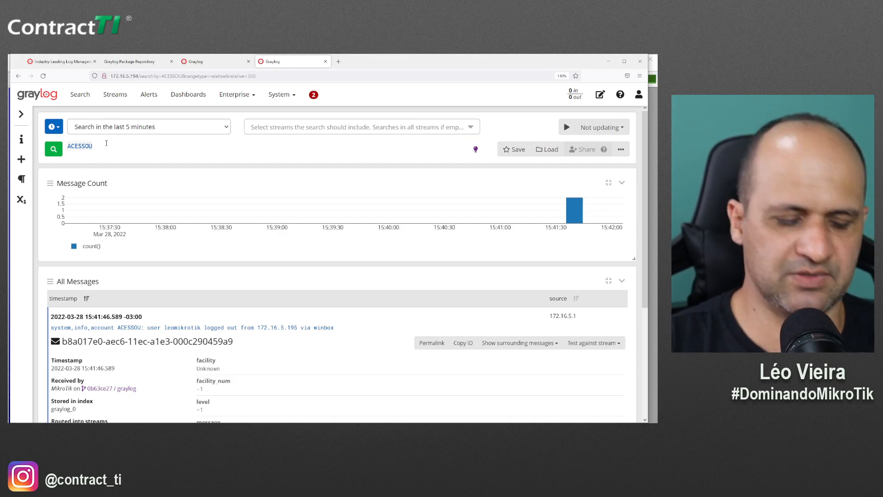
text(leo)
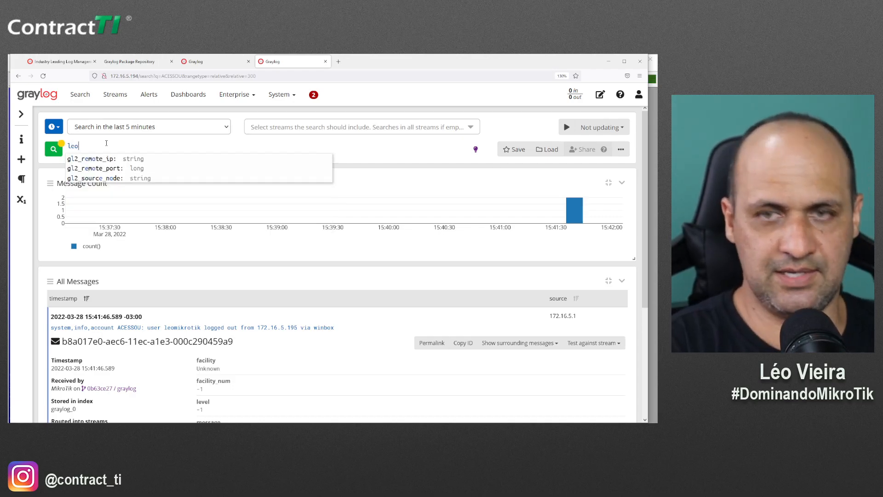
text(mikrotik)
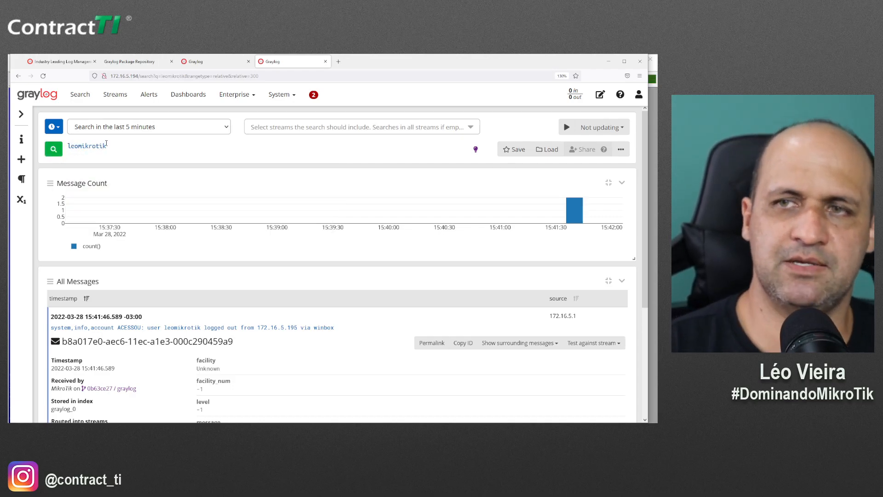
key(Return)
scroll(221, 273, down, 1)
scroll(221, 272, down, 3)
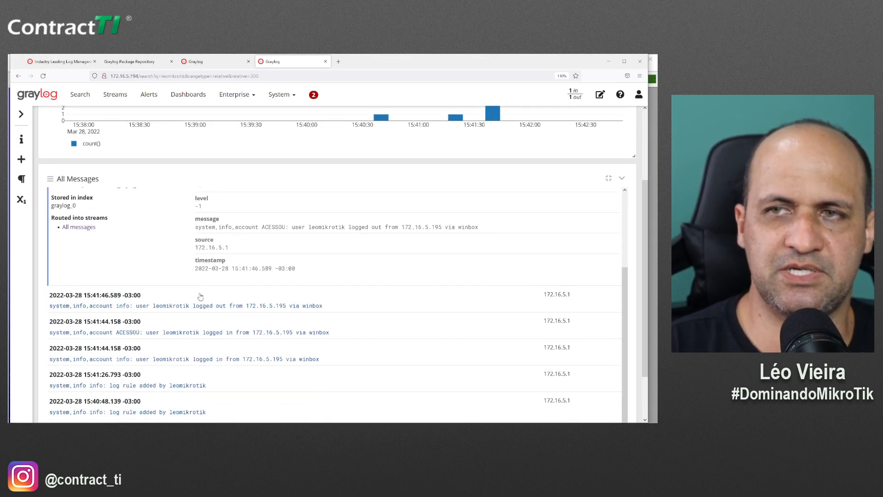
scroll(207, 299, up, 2)
scroll(184, 299, down, 2)
scroll(253, 302, up, 3)
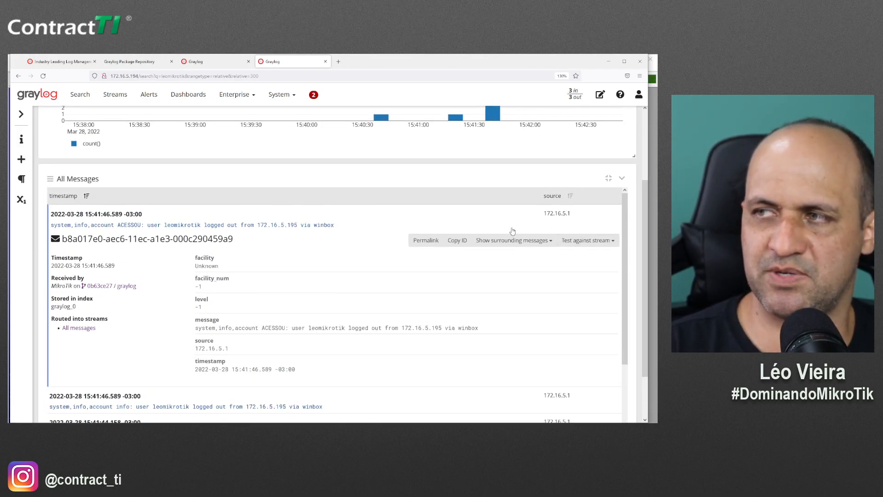
scroll(251, 331, down, 4)
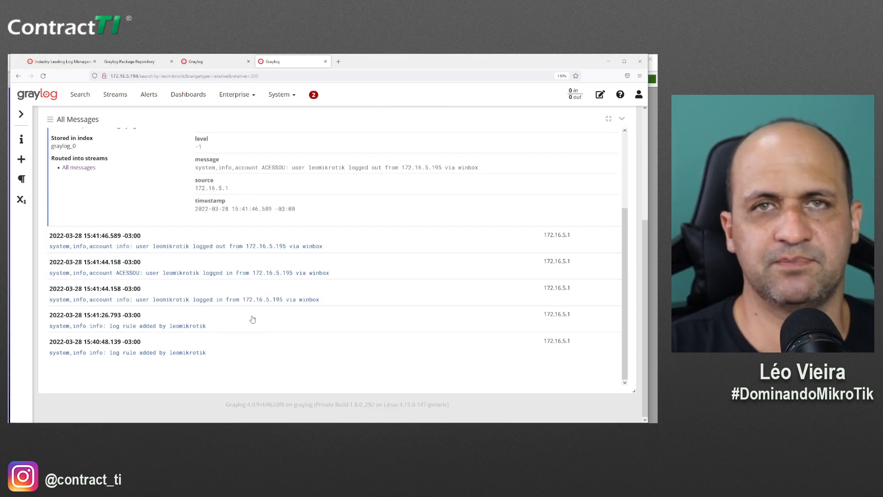
scroll(252, 319, up, 3)
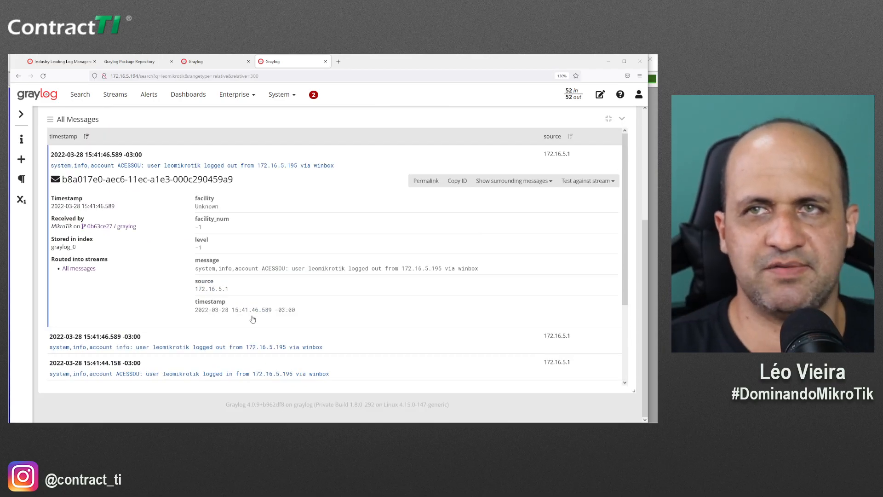
scroll(129, 259, up, 4)
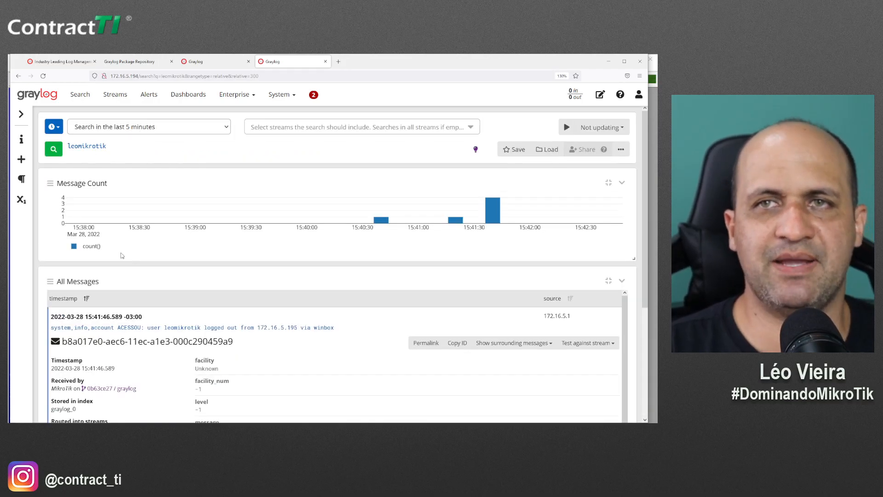
Change the time range from last 5 minutes to Absolute and open the start-date calendar
click(54, 127)
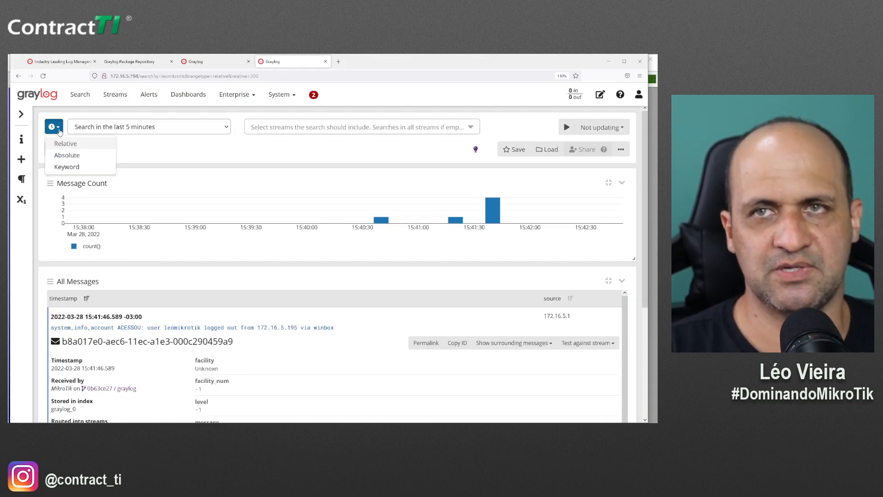
click(73, 155)
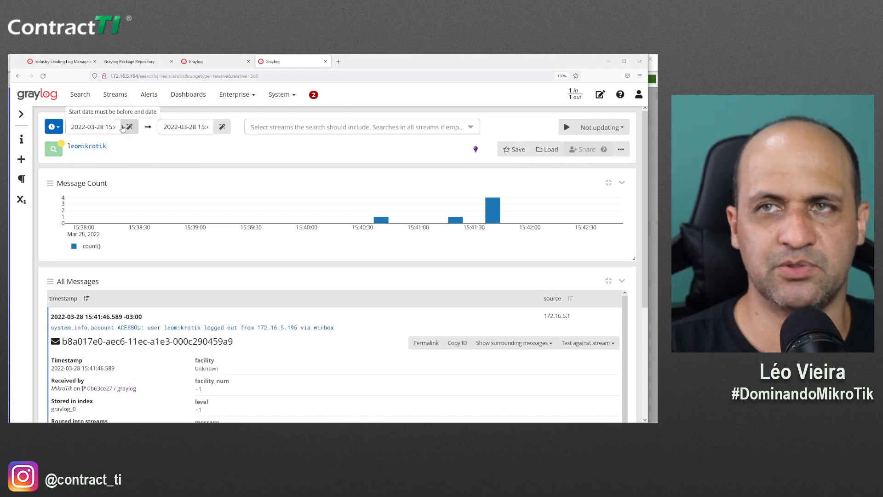
click(105, 127)
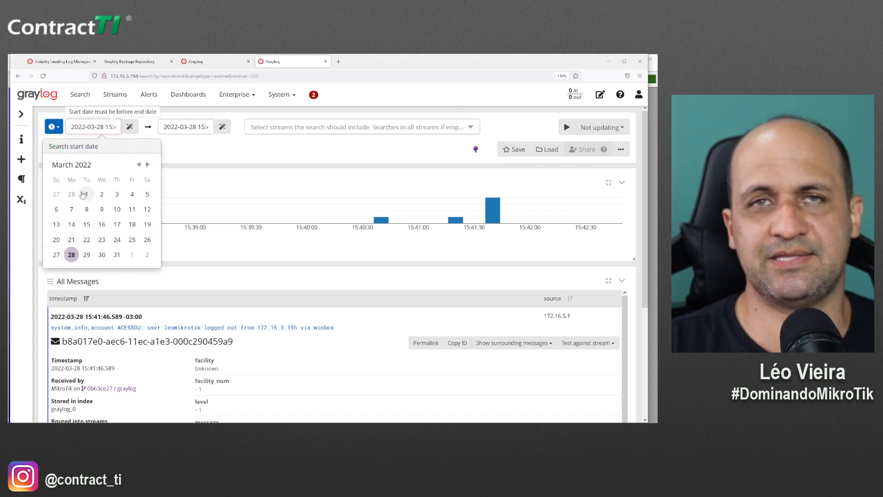
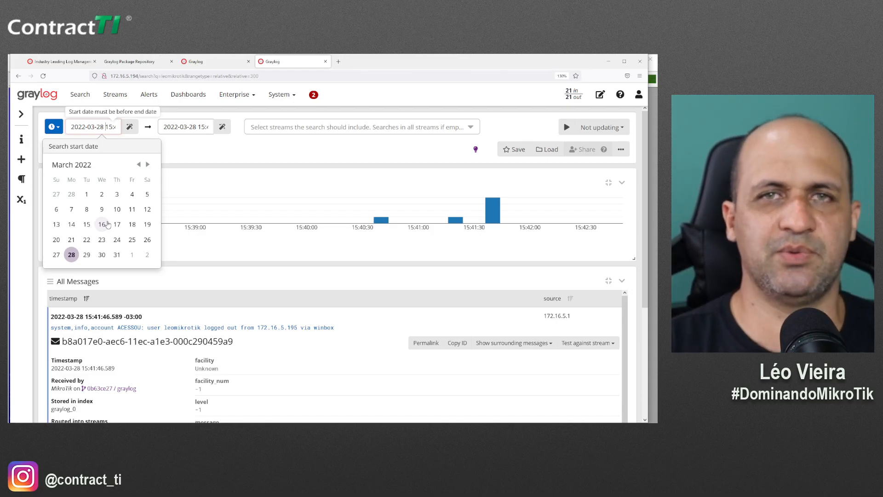
Dismiss the start-date calendar unchanged and switch over to WinBox
click(125, 149)
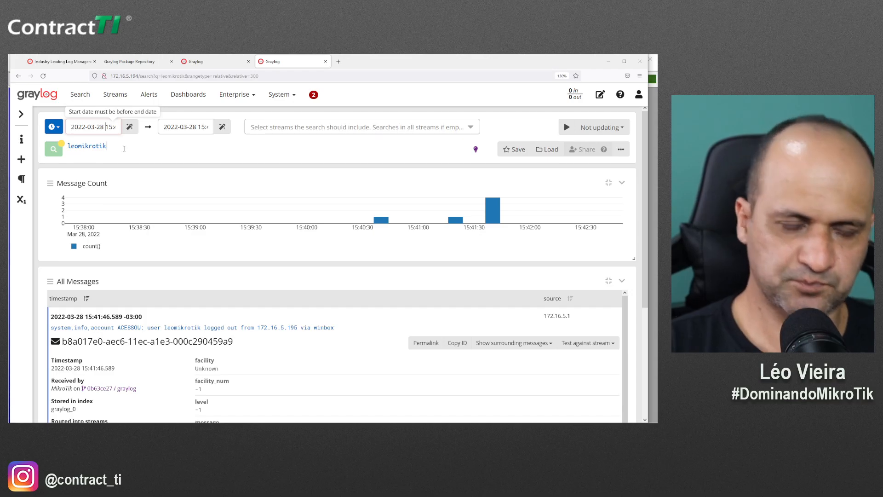
key(alt+Tab)
Close the logging window and list only the forward-chain firewall filter rules
key(Escape)
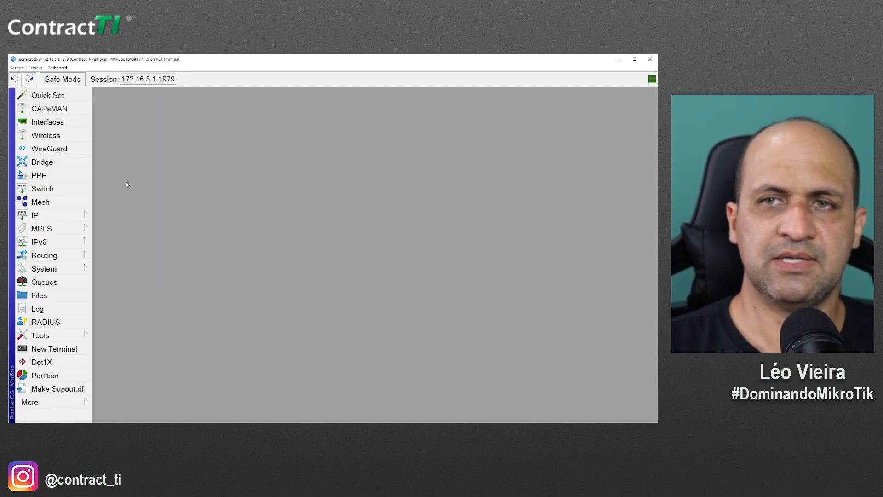
click(66, 216)
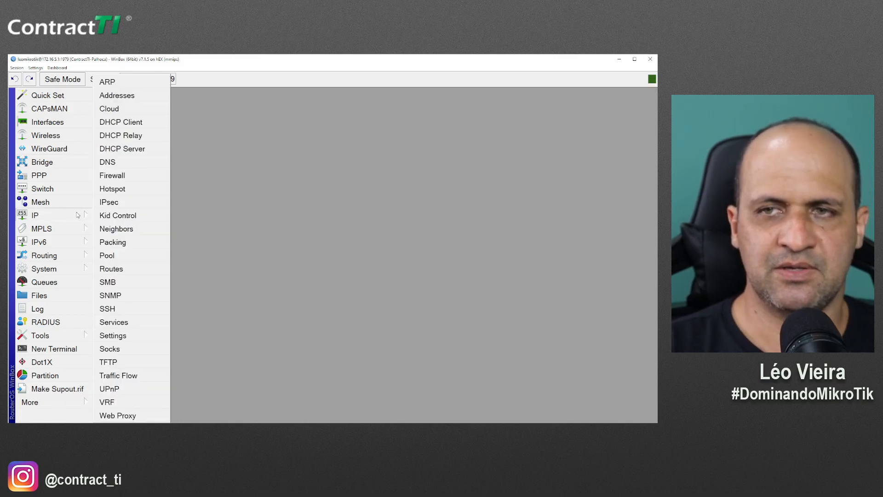
click(118, 180)
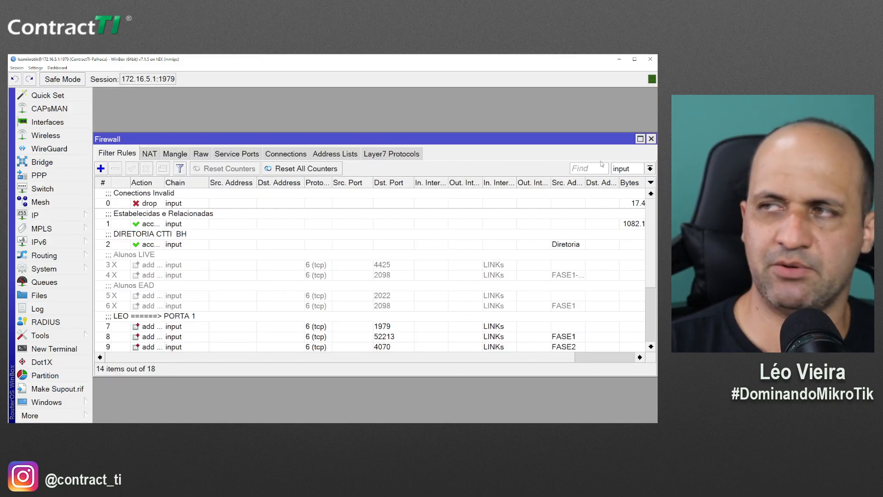
click(629, 171)
click(616, 202)
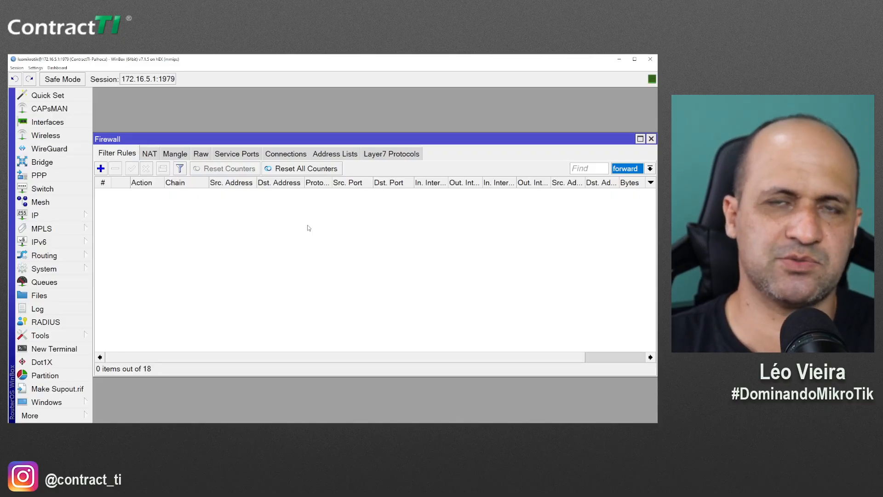
Filter the NAT rules to the srcnat chain and open the Masquerade rule for editing
click(150, 155)
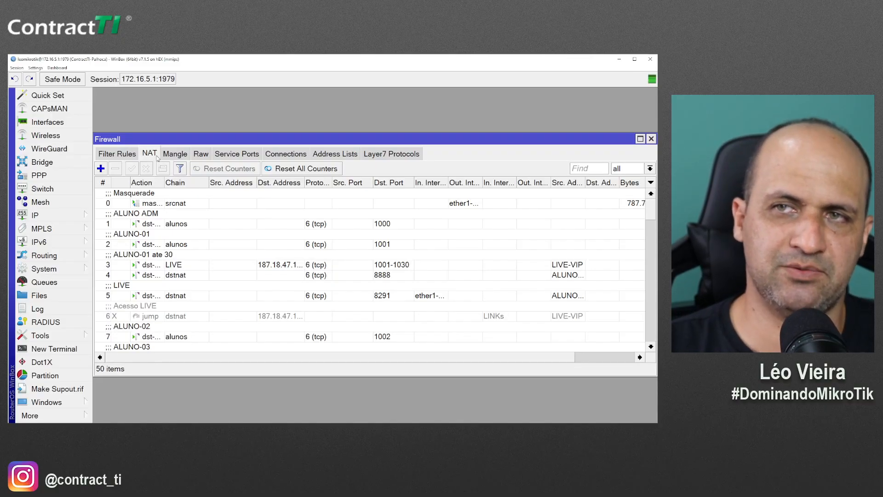
click(578, 203)
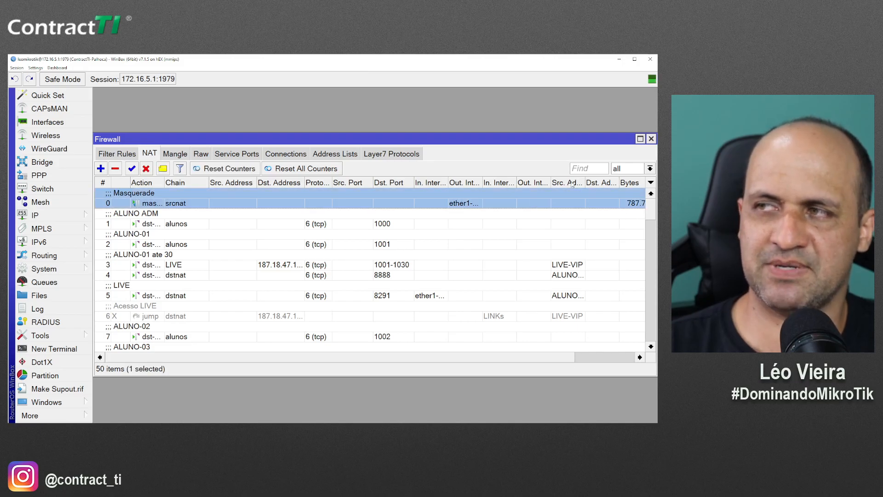
click(622, 171)
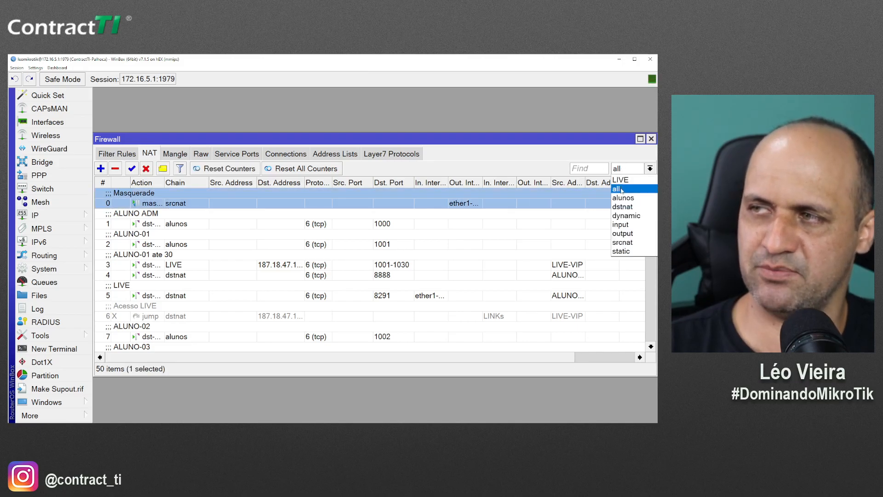
click(616, 237)
double_click(150, 203)
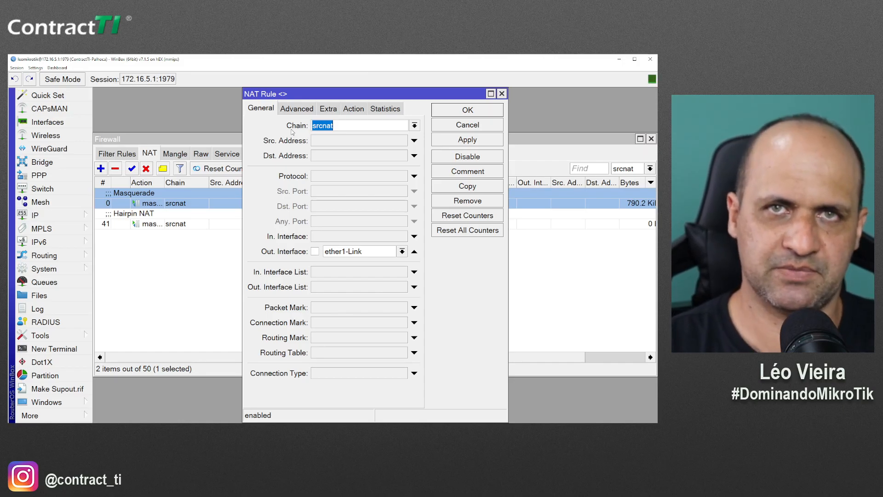
Turn on logging for the Masquerade rule with log prefix 'masquerade', save it, and return to Graylog
click(355, 109)
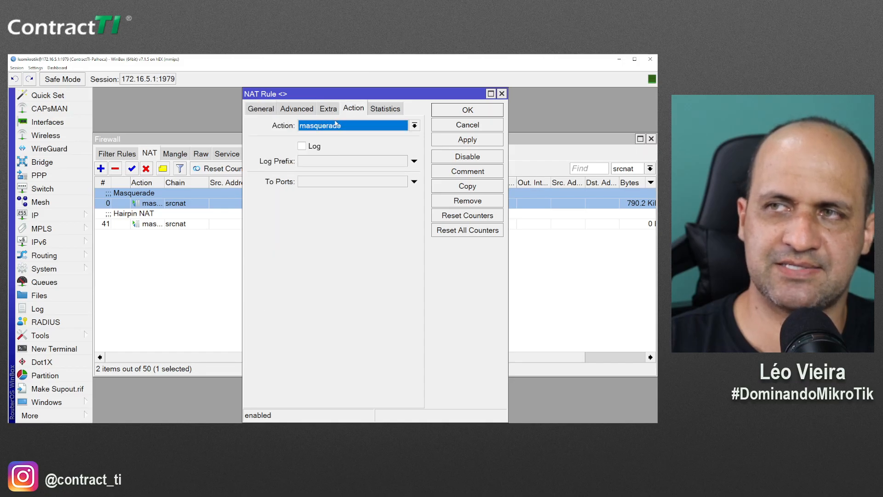
click(317, 148)
click(320, 162)
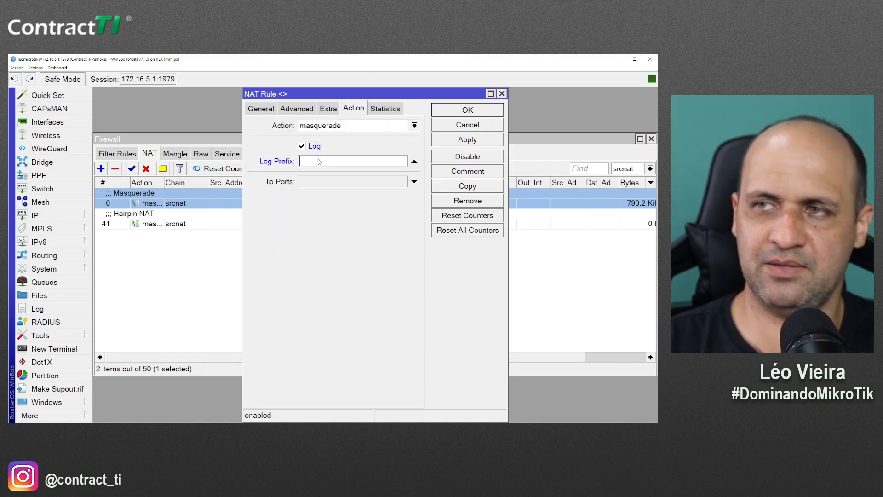
text(NAT)
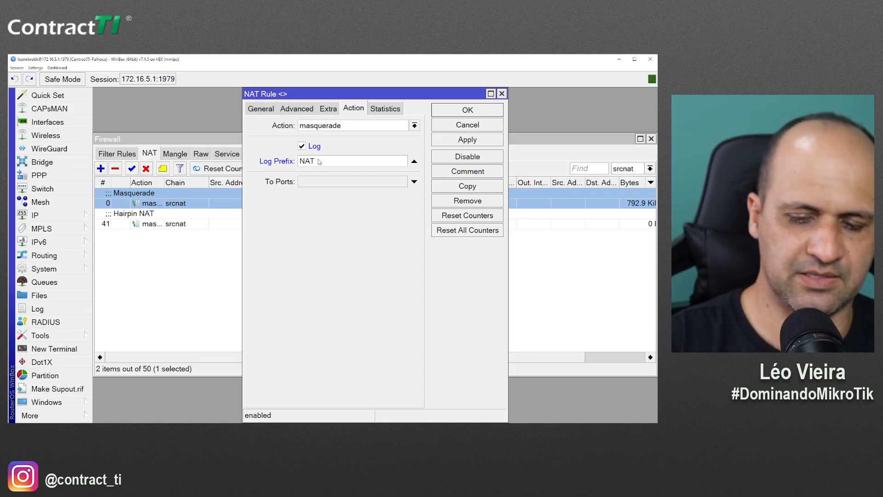
double_click(319, 161)
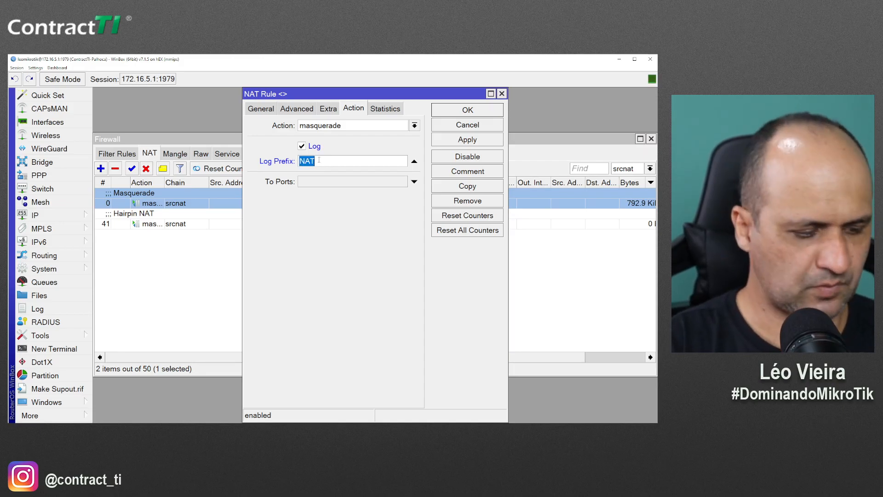
text(masquerade)
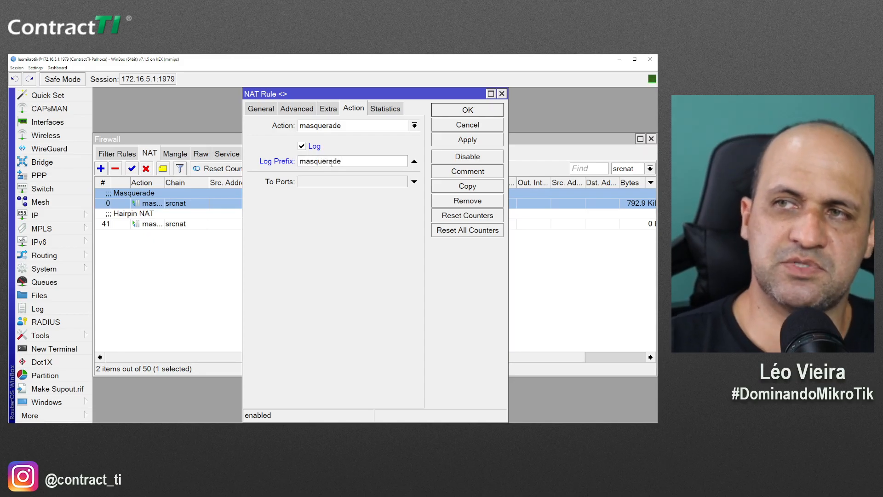
click(499, 111)
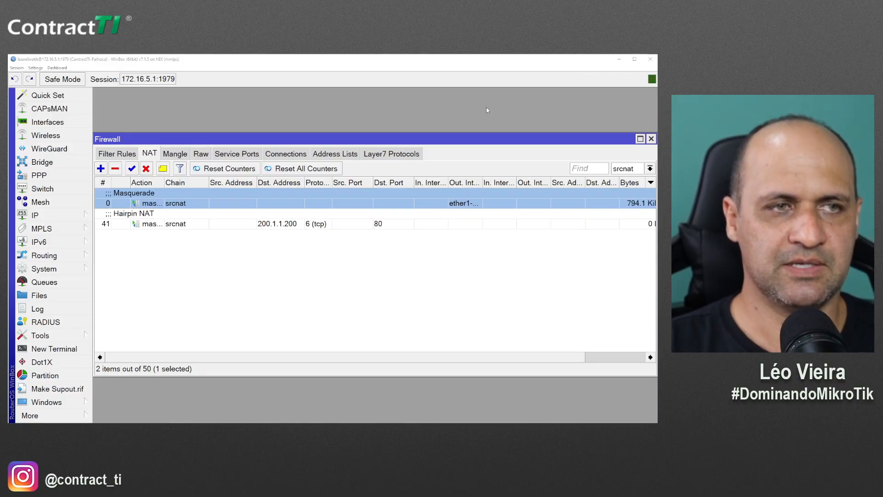
key(alt+Tab)
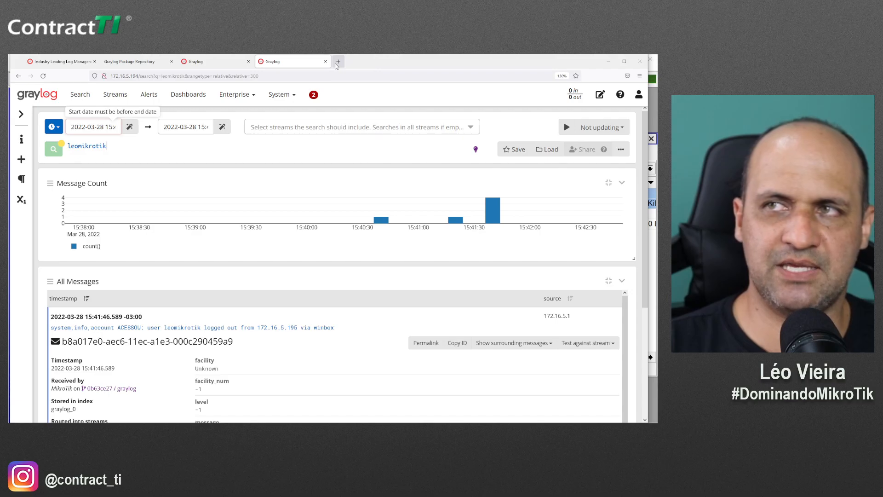
Load uai.com.br in a new tab, then close it and the duplicate Graylog tab
click(337, 62)
text(uai.com.br)
key(Return)
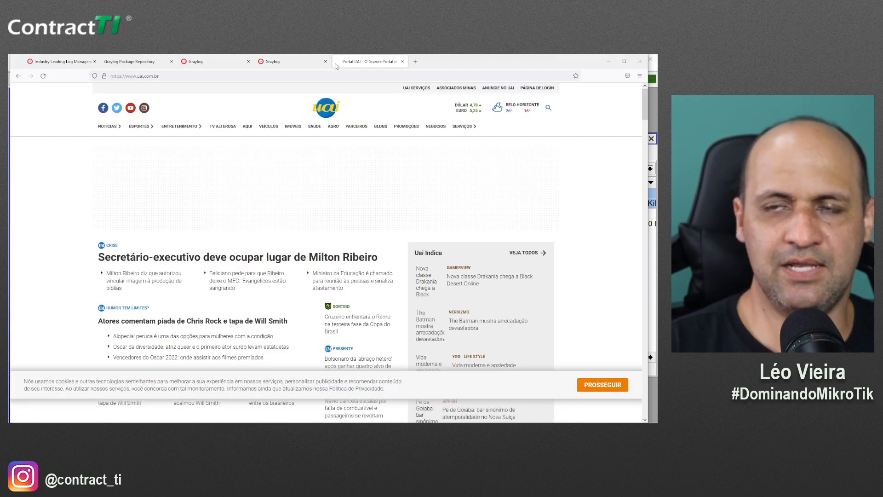
click(401, 62)
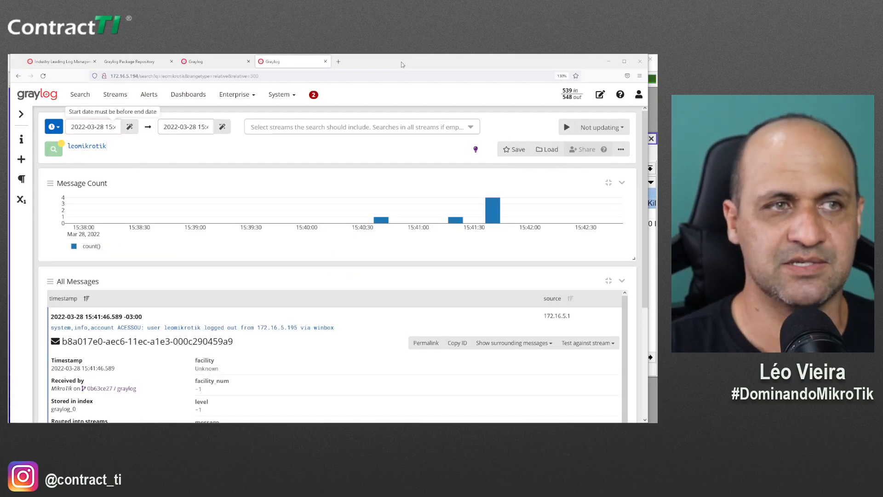
key(alt+Tab)
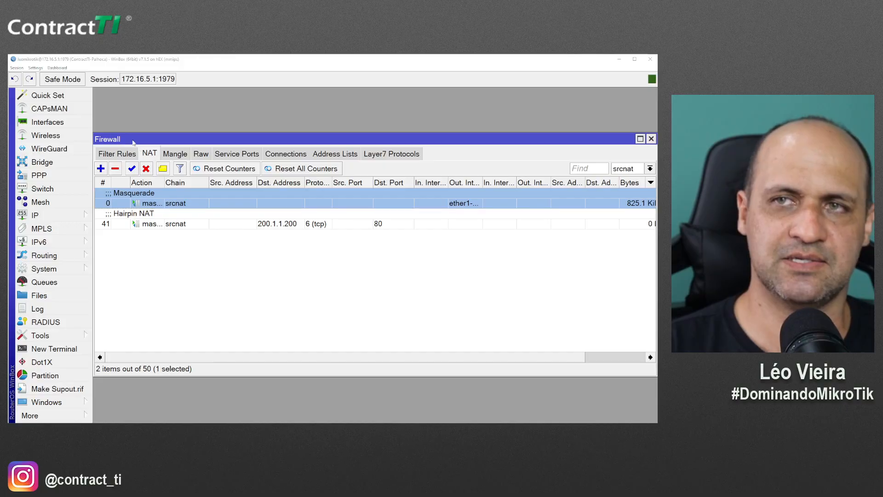
key(alt+Tab)
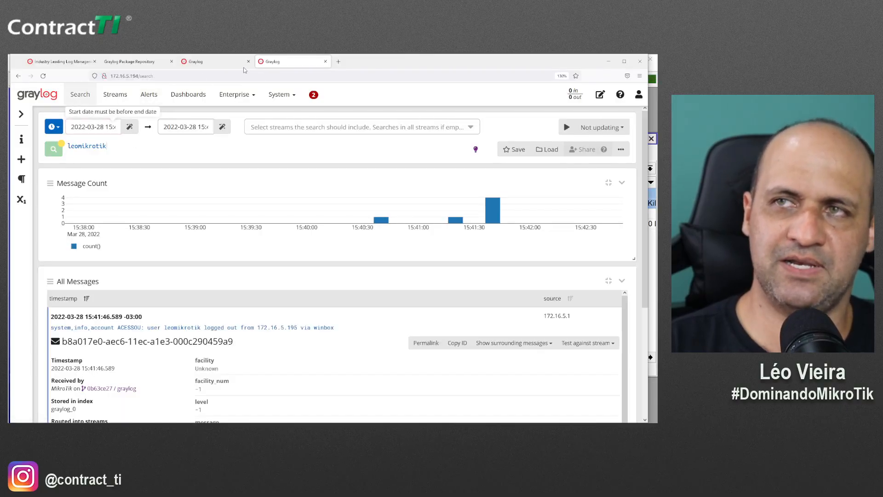
key(ctrl+w)
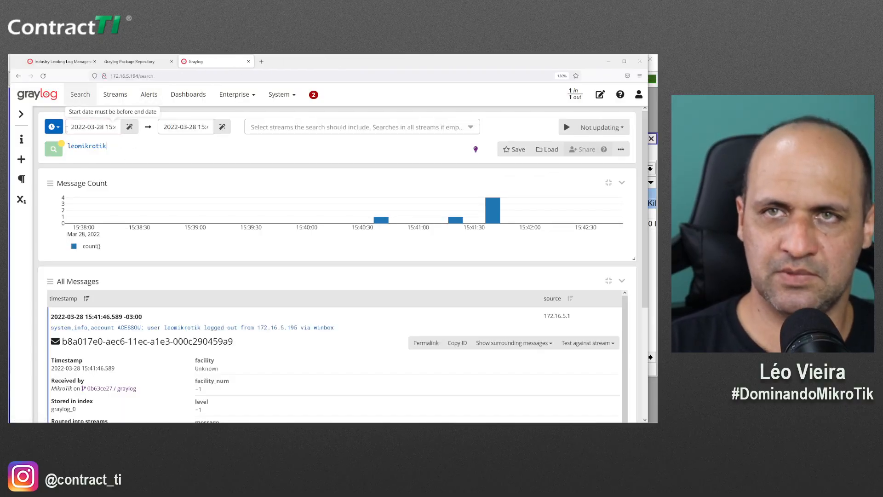
Set the Graylog search time range to Relative, last 5 minutes
click(55, 129)
click(169, 146)
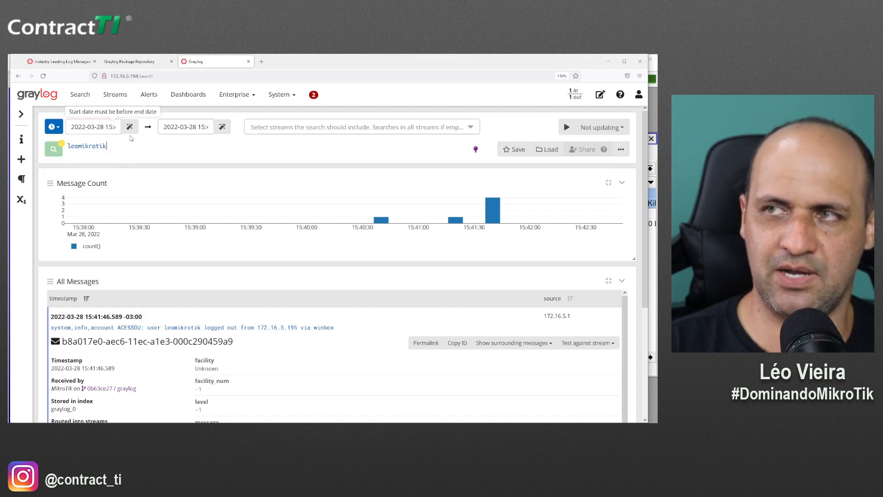
click(68, 129)
click(54, 127)
click(64, 144)
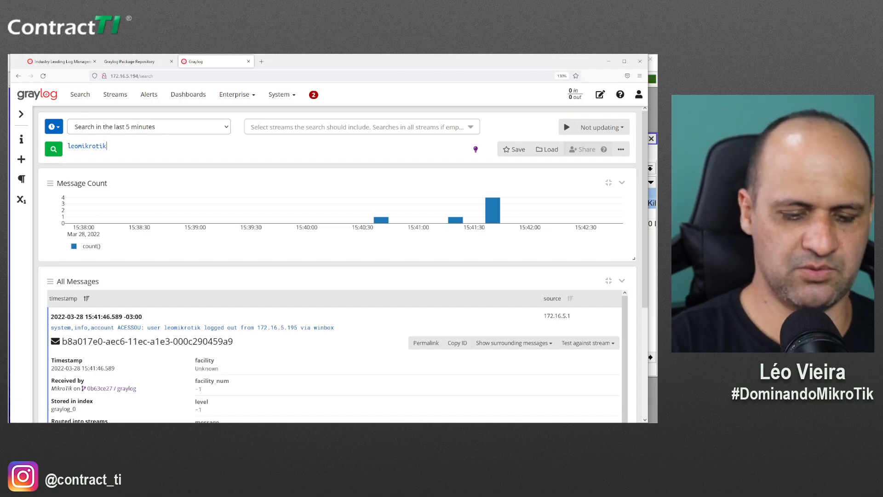
Replace the leomikrotik query with 'masquerade' and inspect the srcnat log messages' destination address
key(ctrl+a)
key(BackSpace)
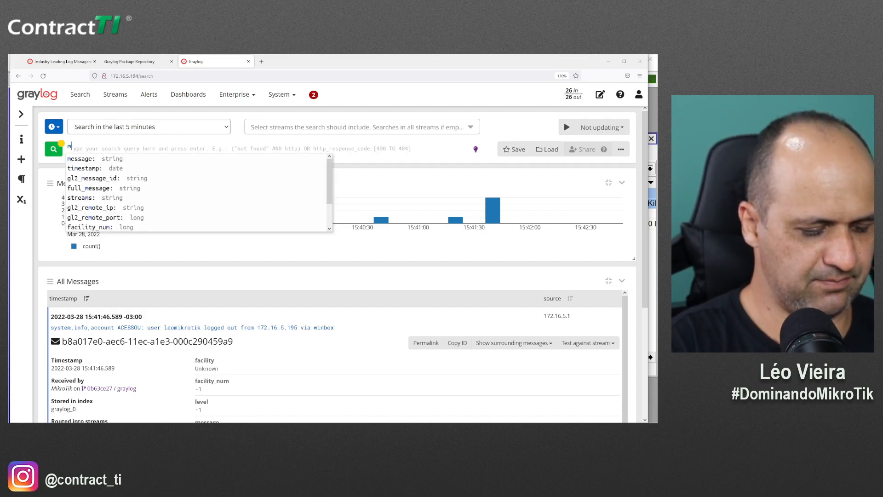
text(masquerade)
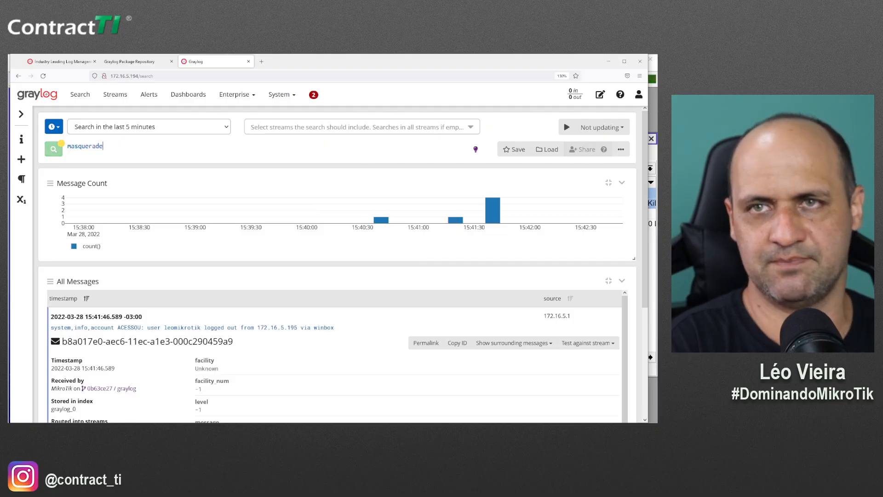
key(Return)
scroll(153, 312, down, 3)
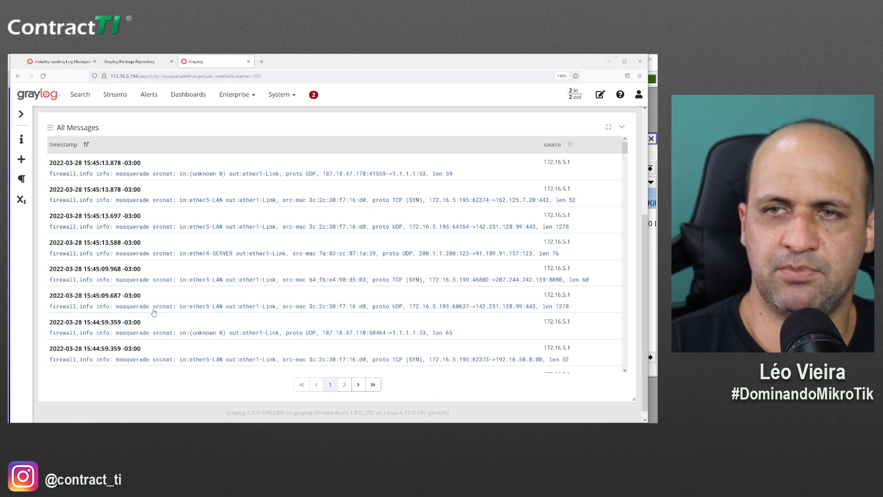
scroll(153, 312, down, 2)
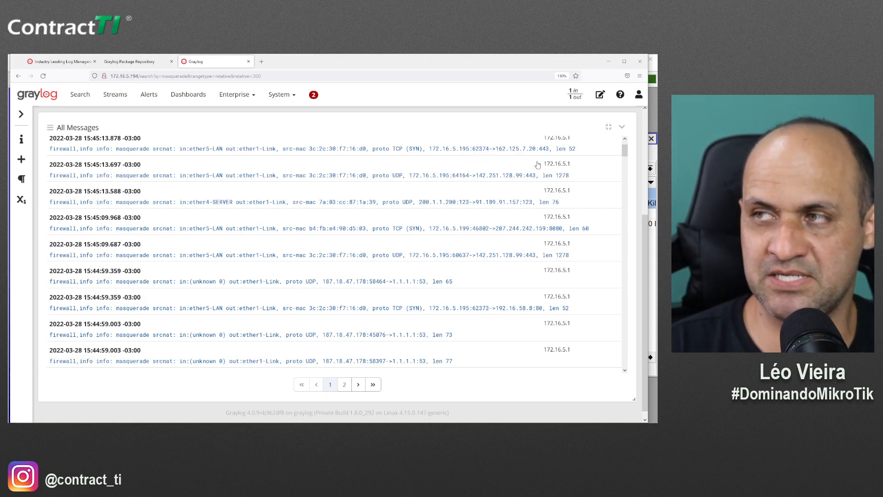
drag(496, 149, 533, 155)
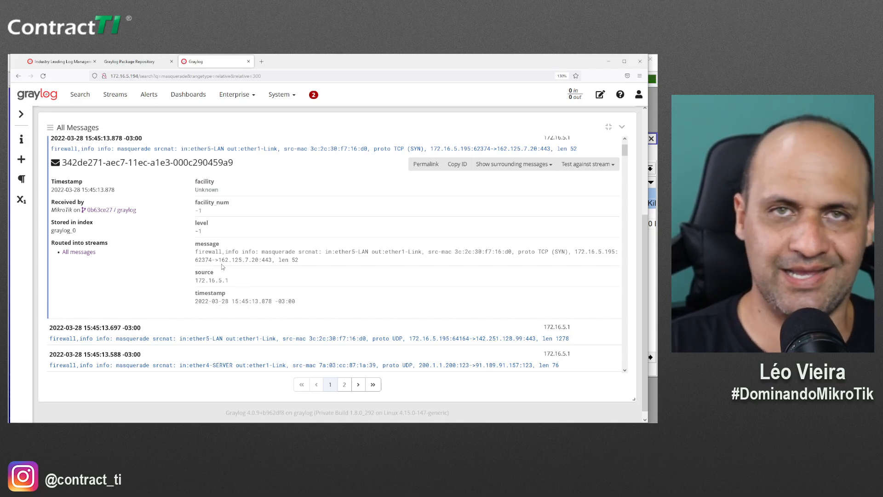
scroll(213, 282, up, 2)
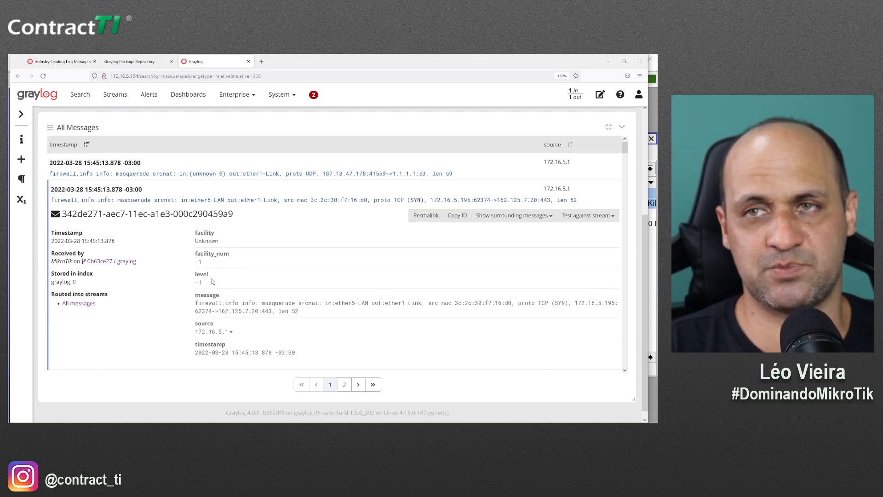
scroll(225, 295, down, 8)
scroll(246, 310, up, 8)
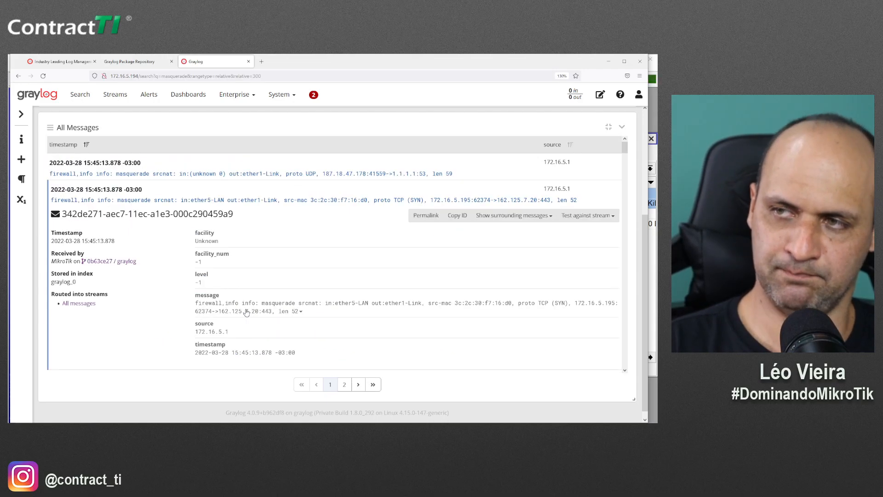
Load bgp.he.net in a new tab and select the destination IP in the Graylog message
click(261, 65)
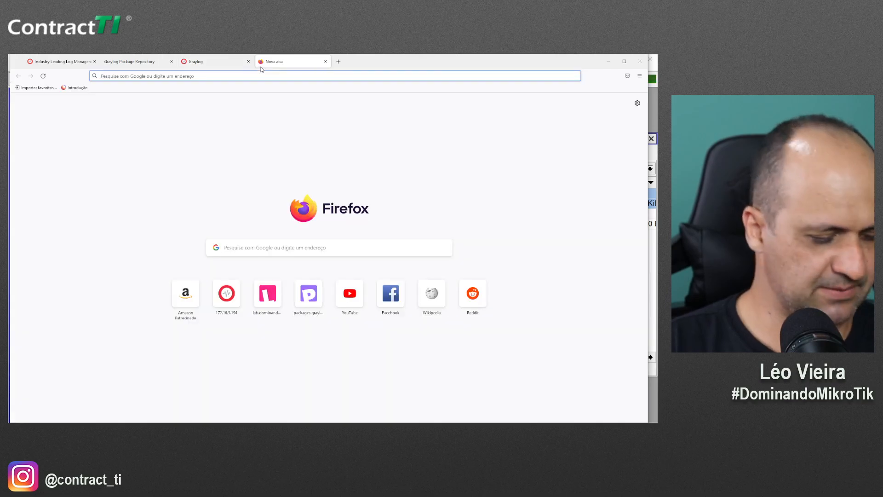
text(bgp.h)
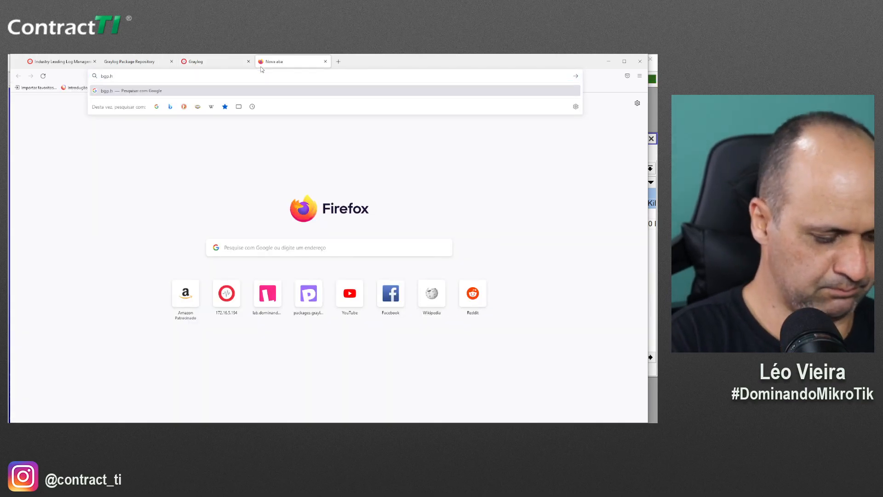
text(e.net)
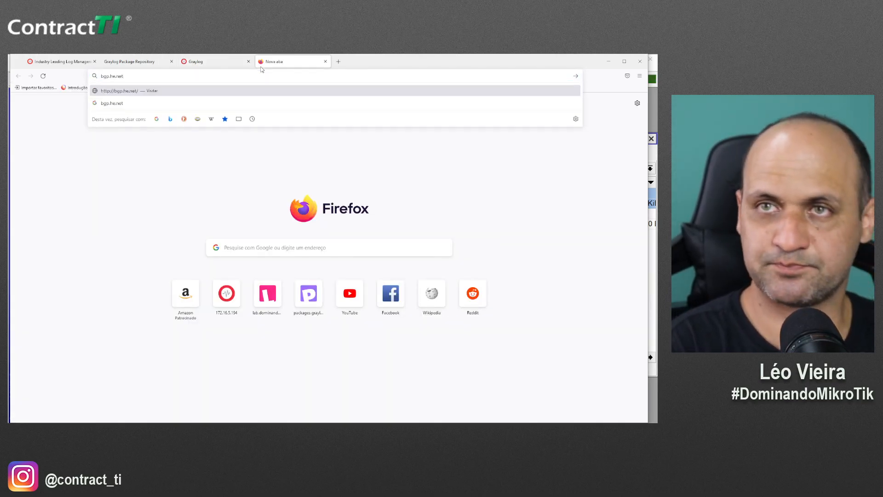
key(Return)
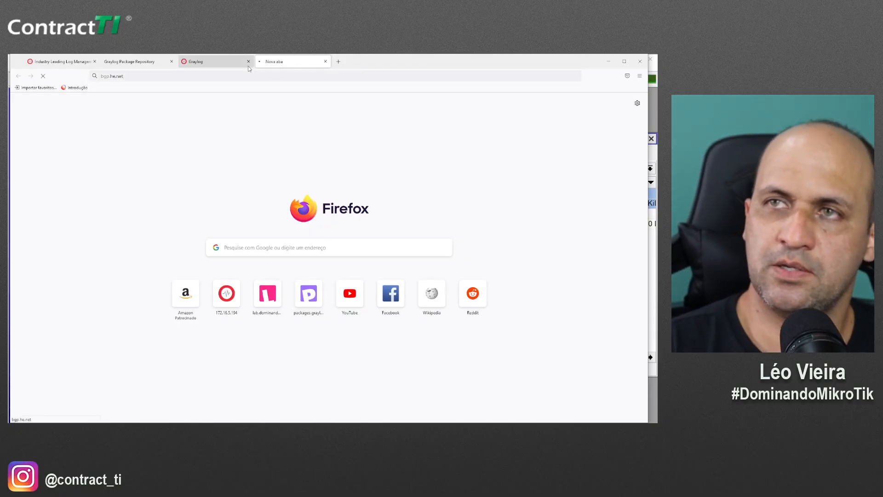
click(213, 64)
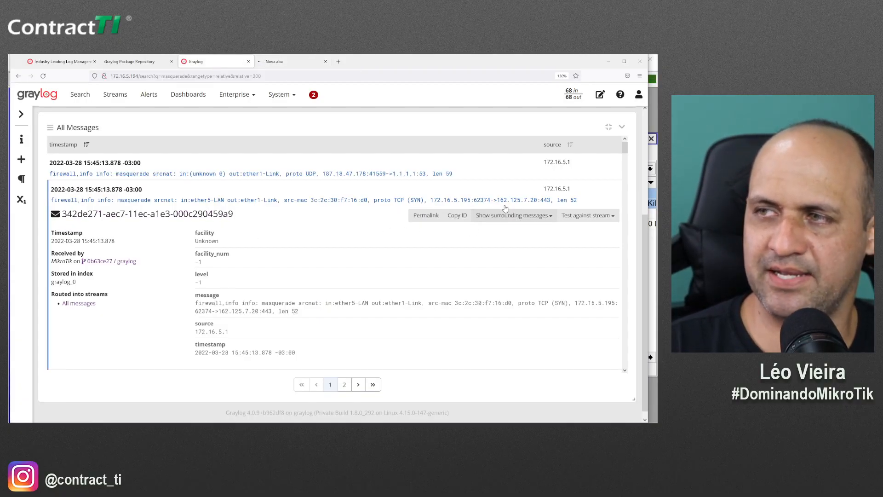
drag(498, 202, 536, 203)
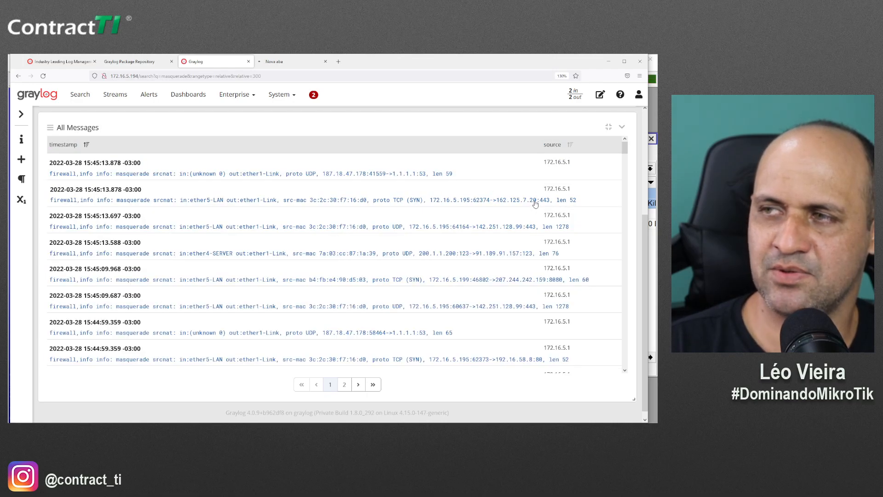
Detach the new tab into its own window over Graylog and load bgp.he.net there
click(269, 63)
click(244, 66)
drag(258, 68, 259, 174)
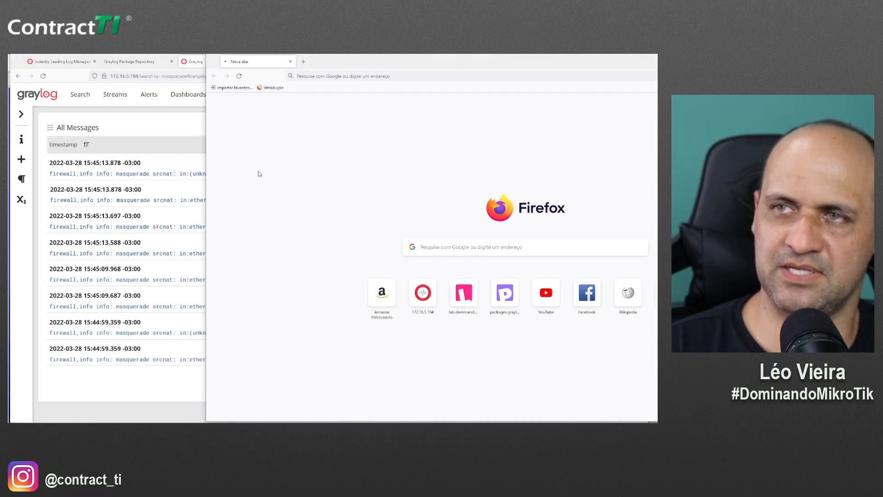
double_click(362, 63)
drag(363, 63, 273, 151)
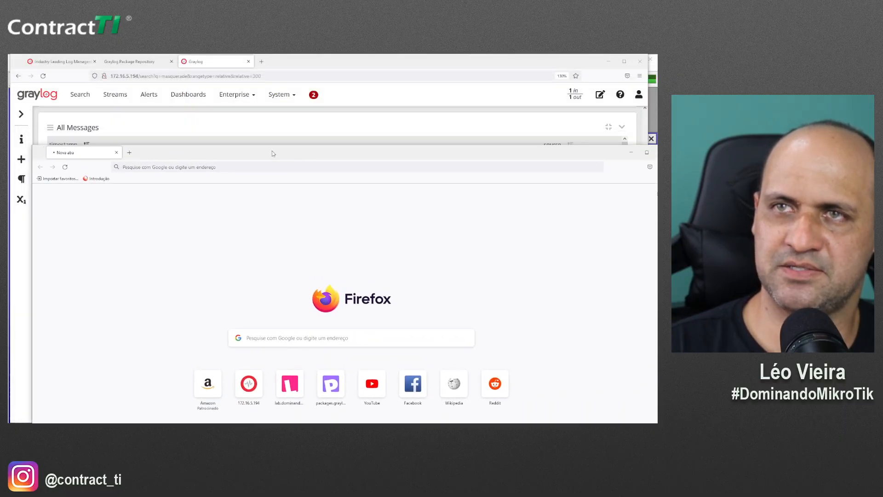
click(170, 168)
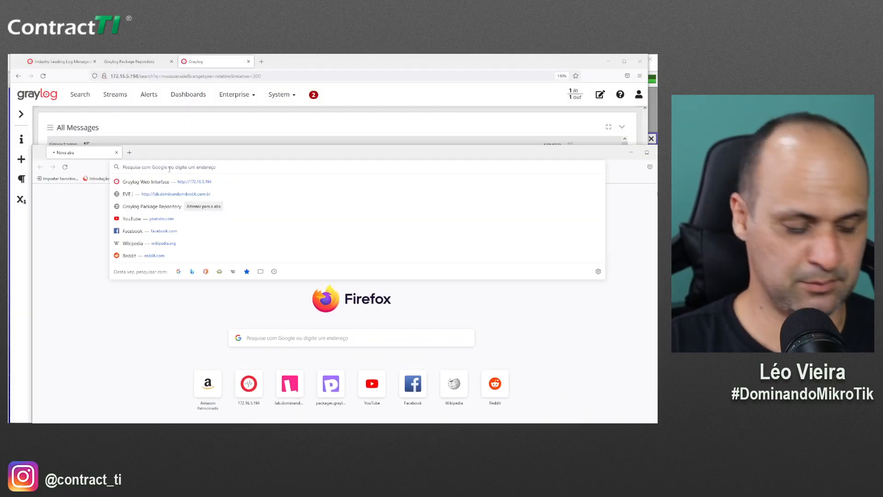
text(bg)
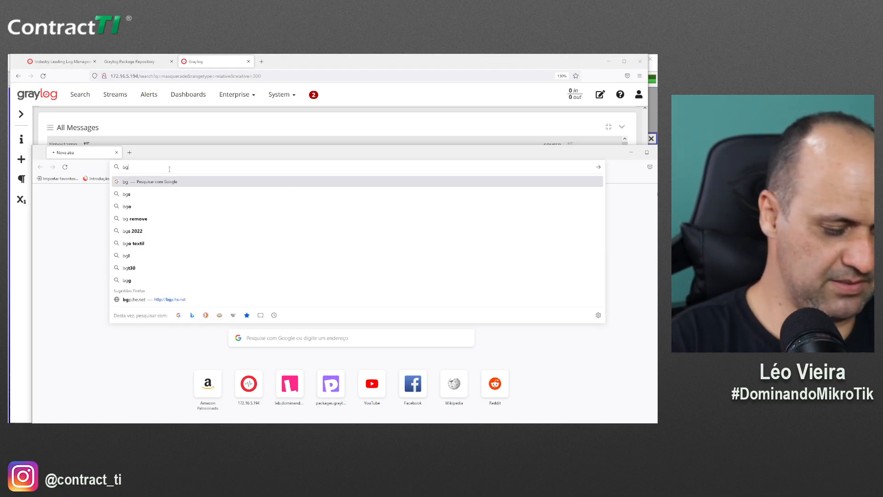
text(p.he)
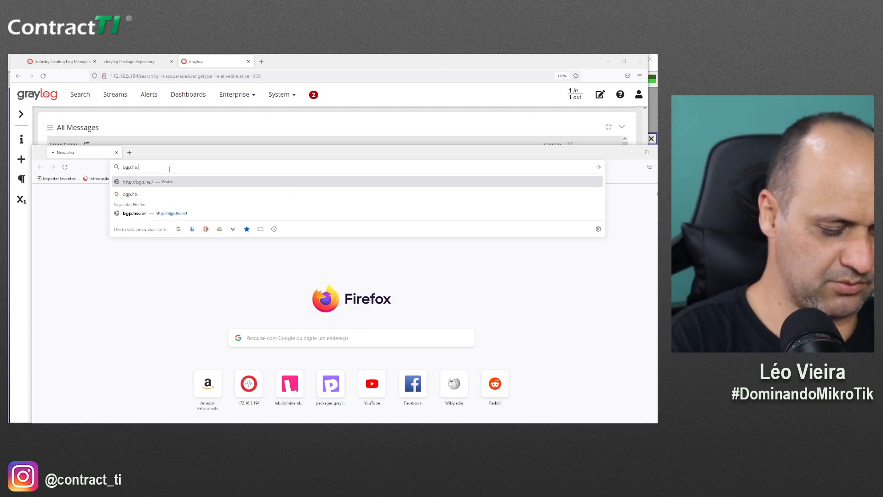
text(.net)
key(Return)
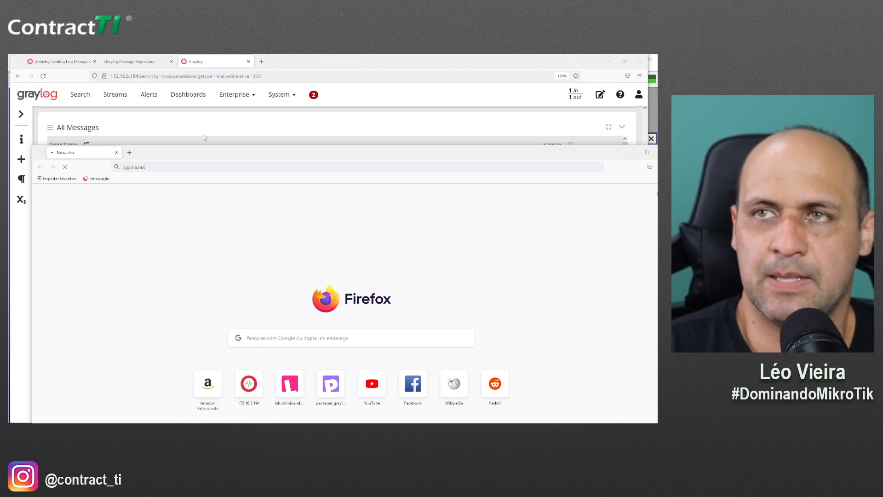
click(302, 59)
key(alt+Tab)
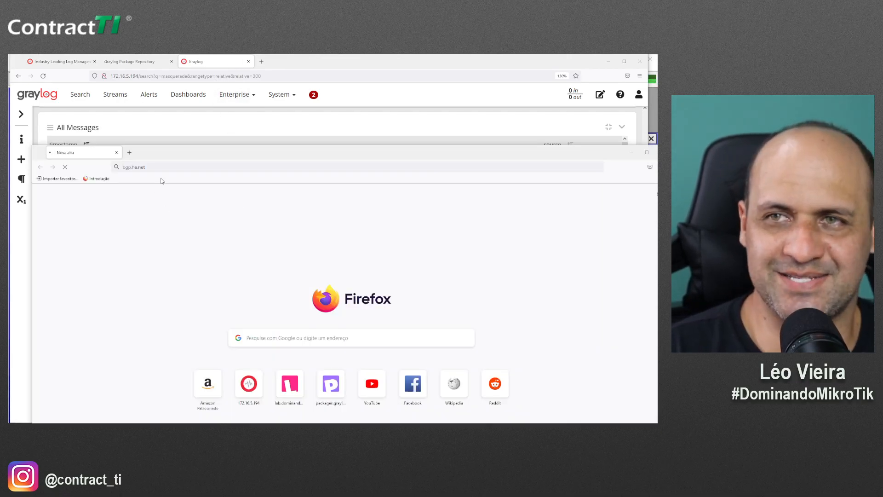
Open another tab and start typing a 'whois' search in the address bar
click(129, 153)
text(bgp.he.net/)
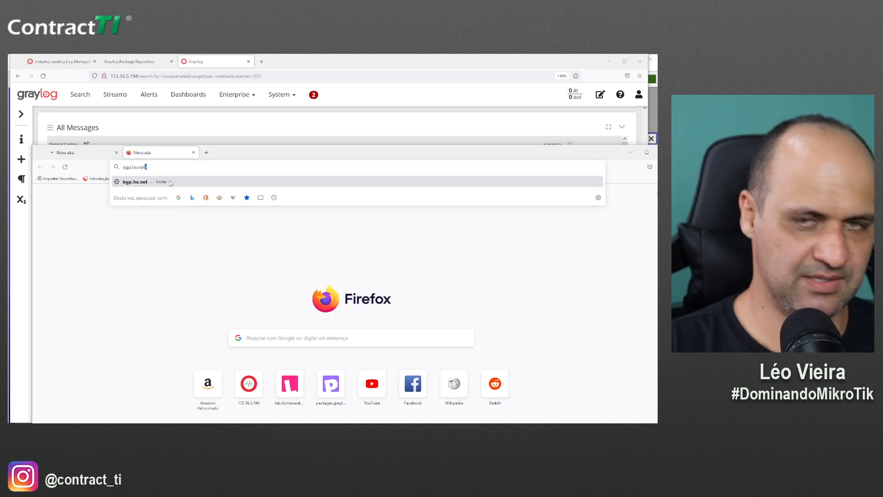
key(ctrl+a)
text(whopis)
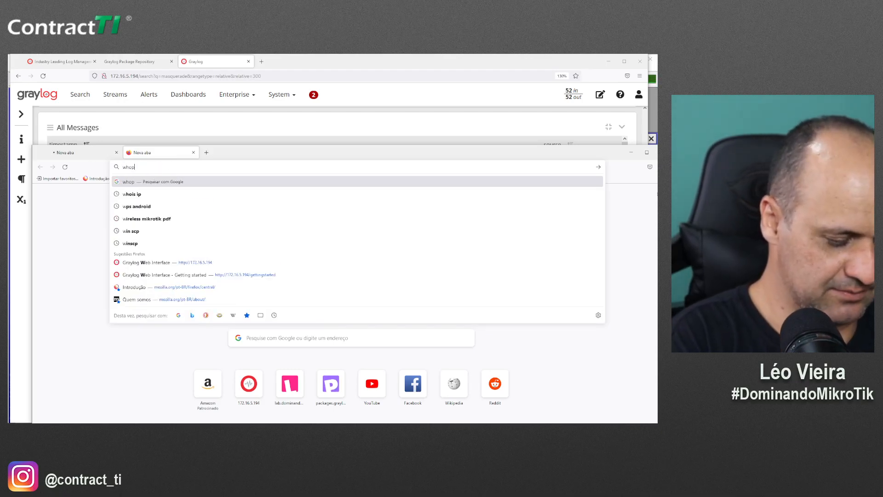
key(BackSpace)
key(BackSpace)
key(BackSpace)
Search the web for 'whois ip' and open the Registro.br Whois lookup page
text(is ip)
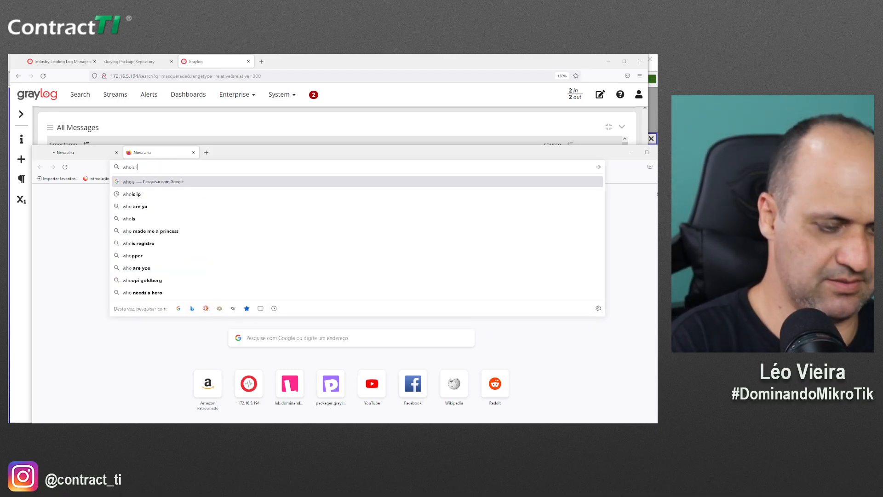
key(Return)
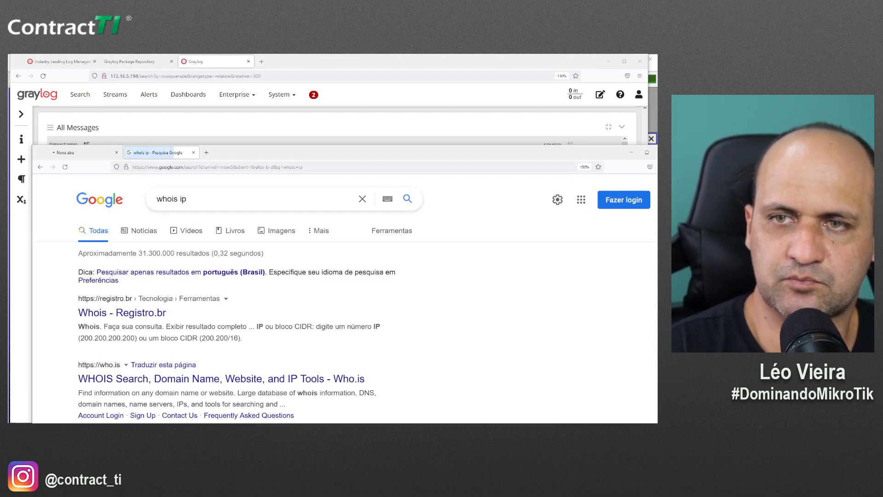
click(130, 319)
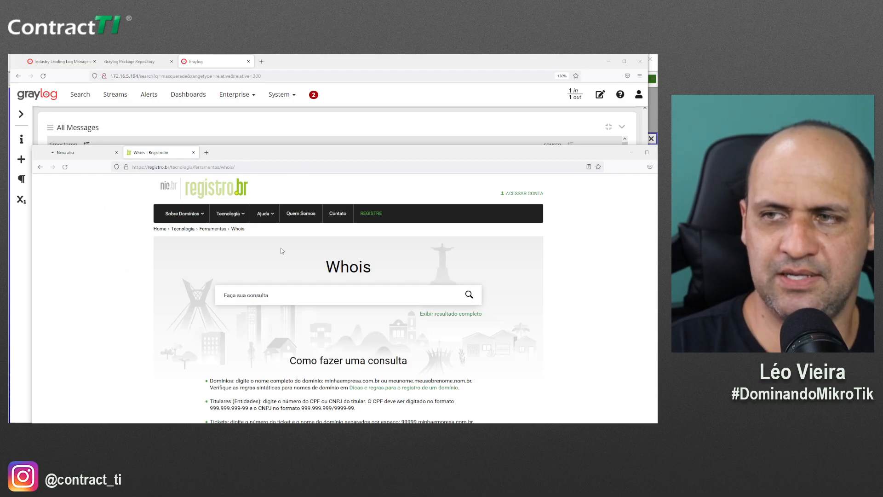
text(ACESSOU)
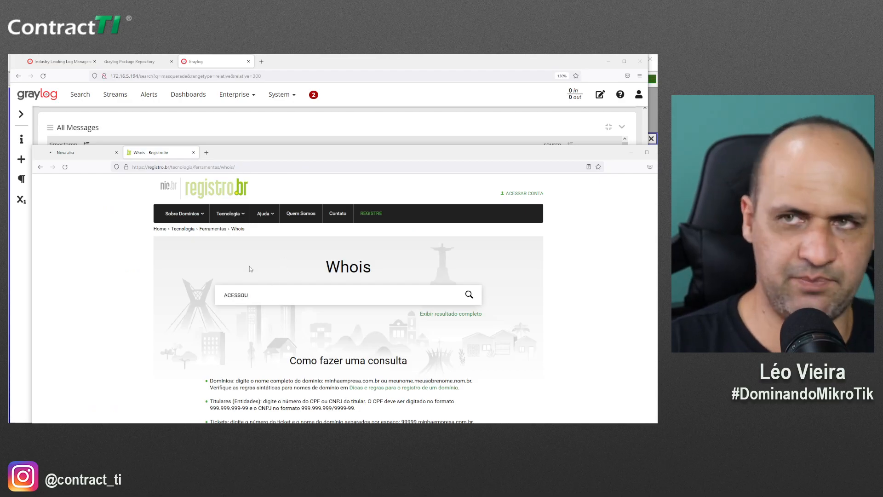
drag(227, 156, 246, 226)
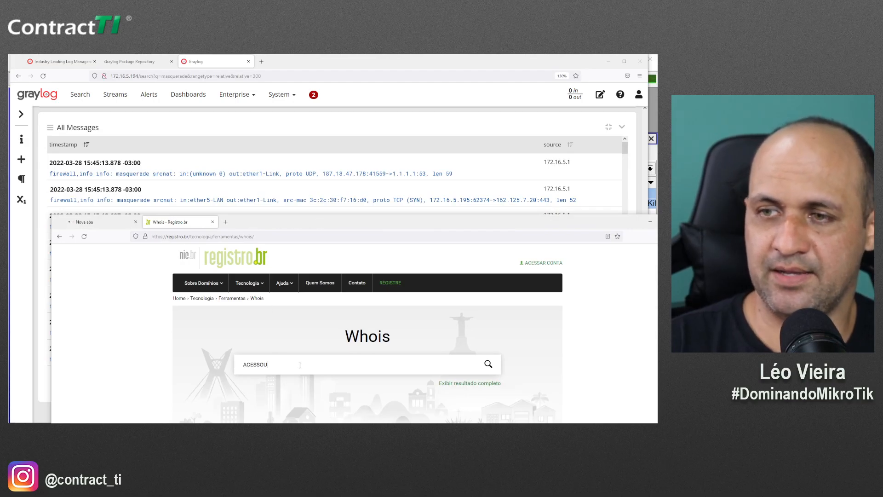
Look up 162.125.7.20 in Registro.br Whois and note the not-allocated message
key(ctrl+a)
text(1692)
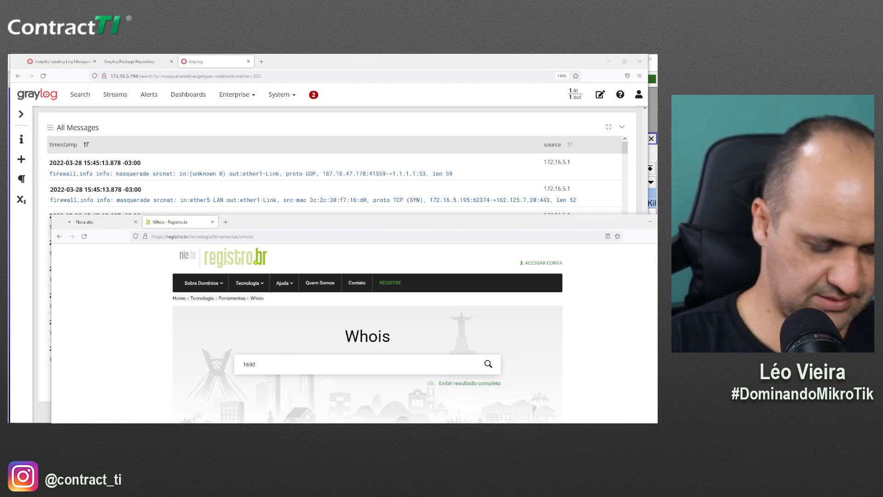
key(BackSpace)
key(BackSpace)
key(BackSpace)
text(62)
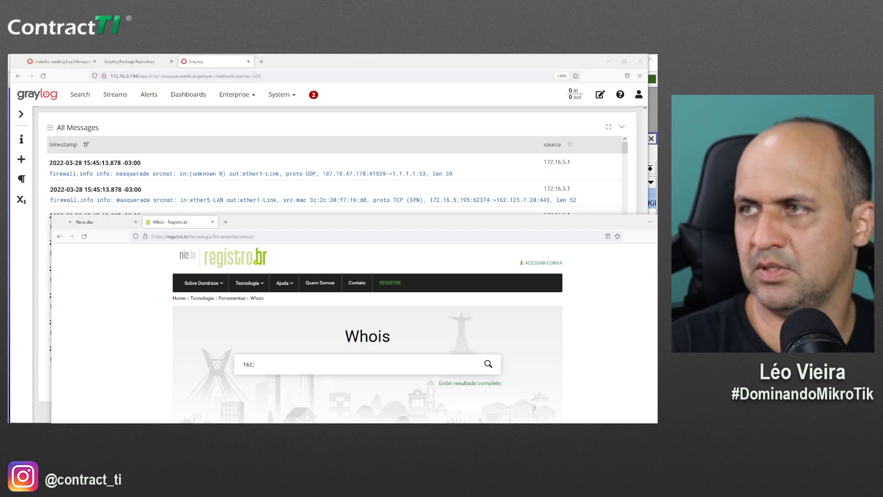
text(.125.7.20)
key(Return)
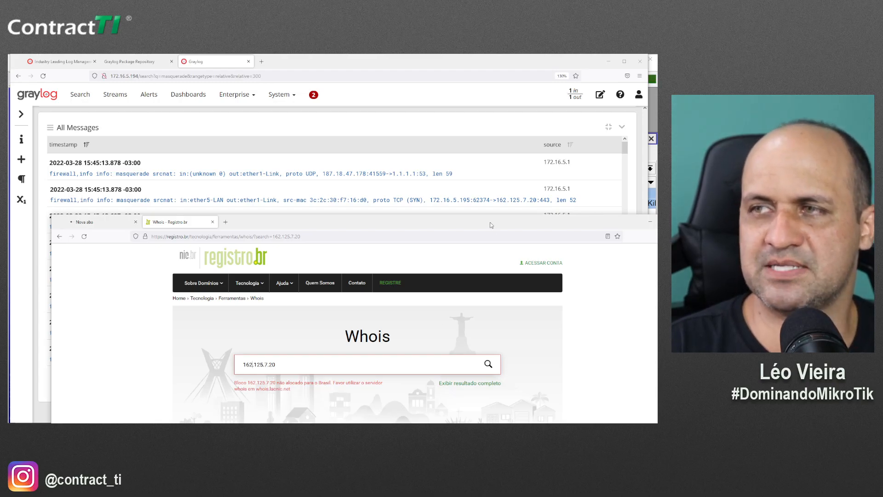
double_click(324, 226)
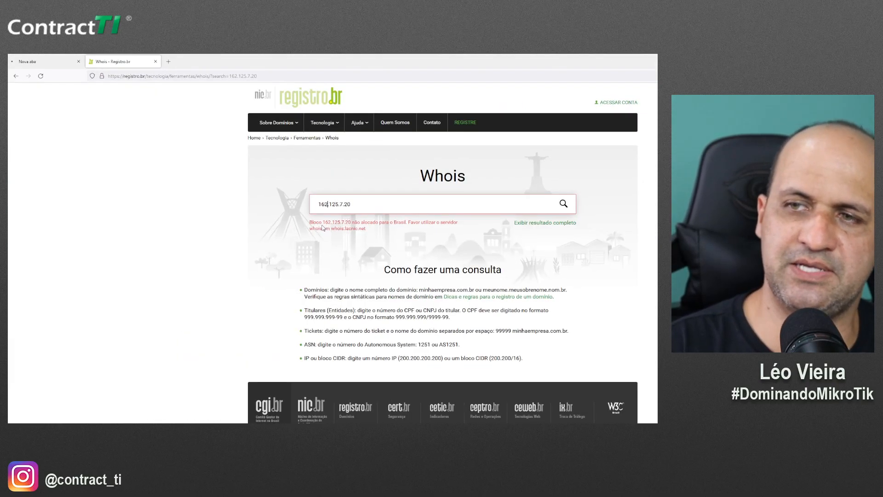
drag(309, 222, 368, 229)
click(367, 237)
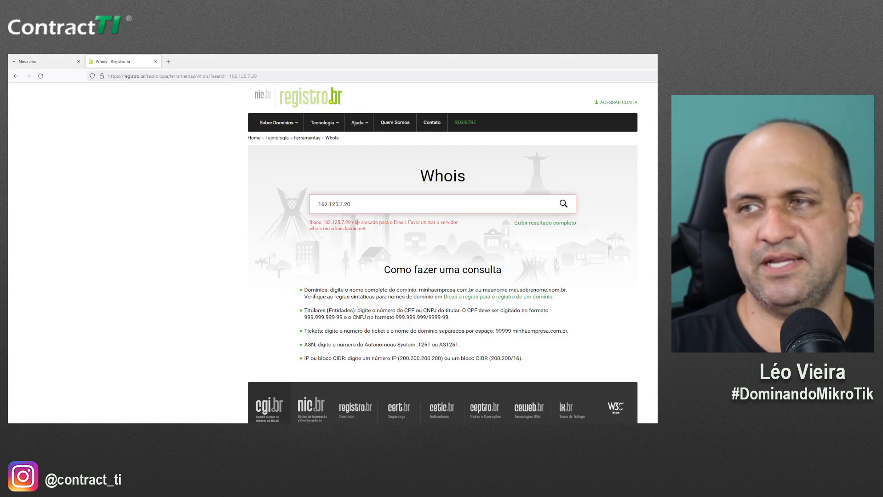
Visit the whois.lacnic.net query site, close it, and return to WinBox
drag(331, 229, 367, 229)
key(ctrl+c)
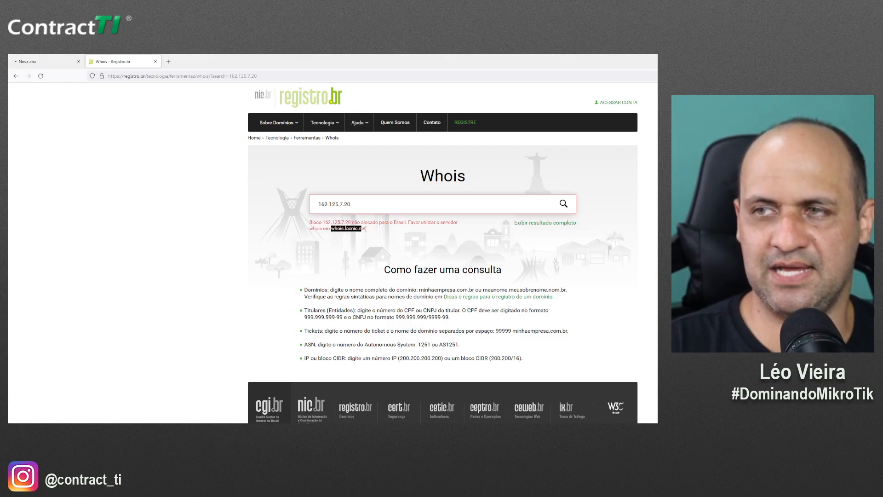
click(238, 77)
key(ctrl+v)
key(Return)
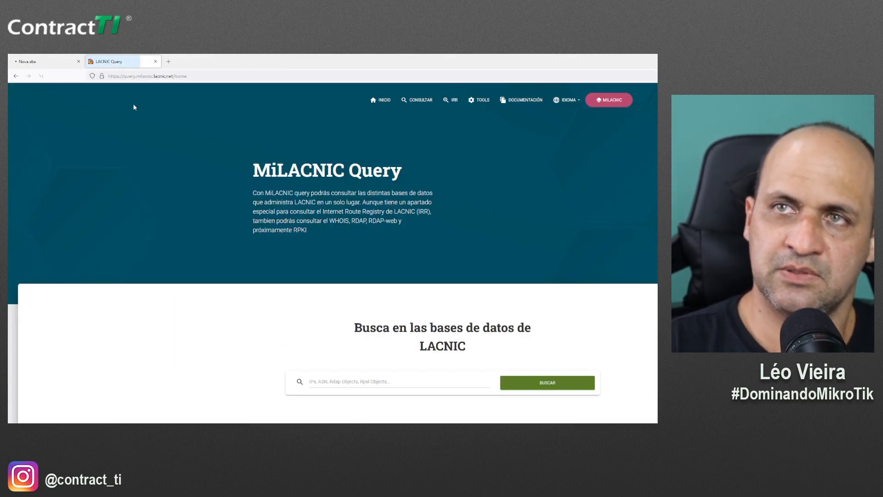
click(156, 61)
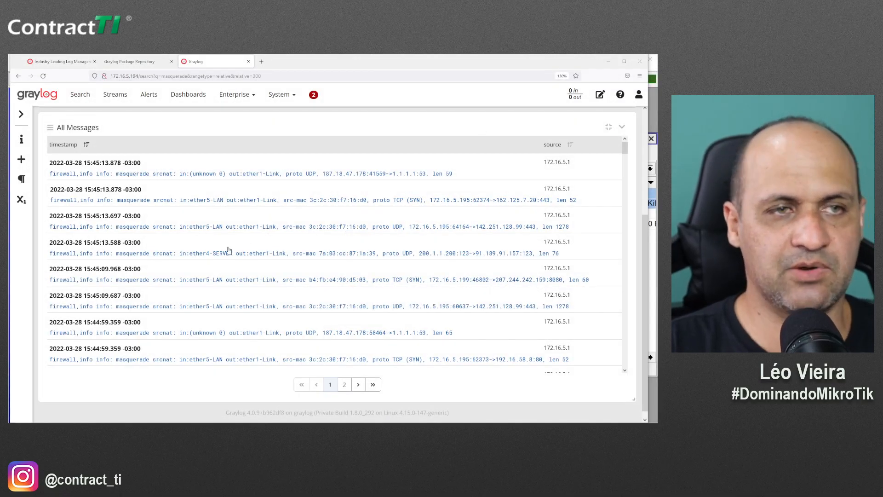
key(alt+Tab)
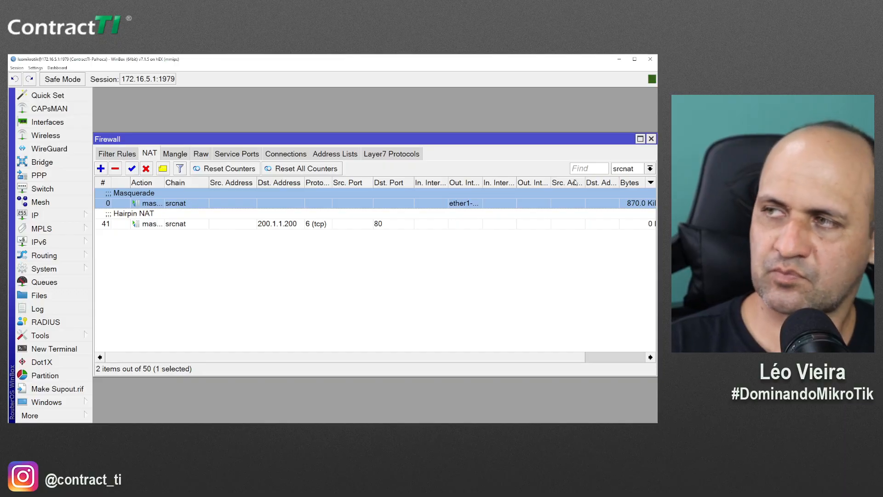
Add a new firewall filter rule matching the content 'facebook.com'
click(130, 155)
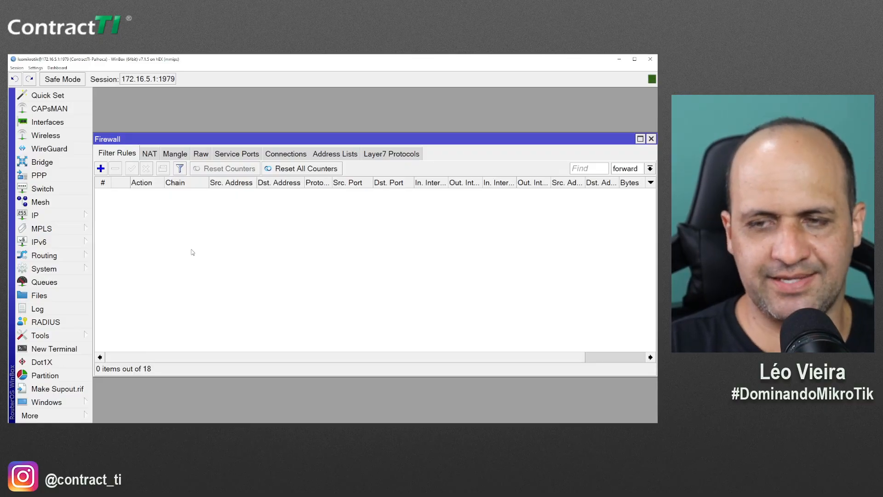
click(101, 170)
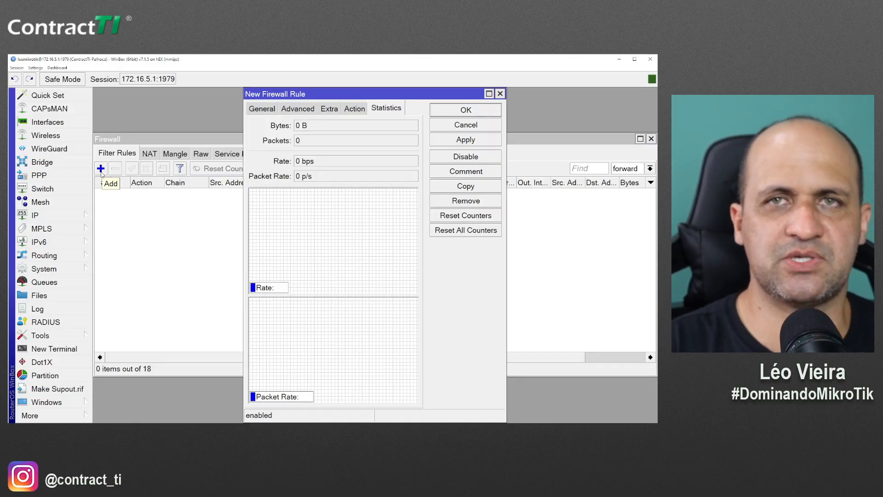
click(271, 110)
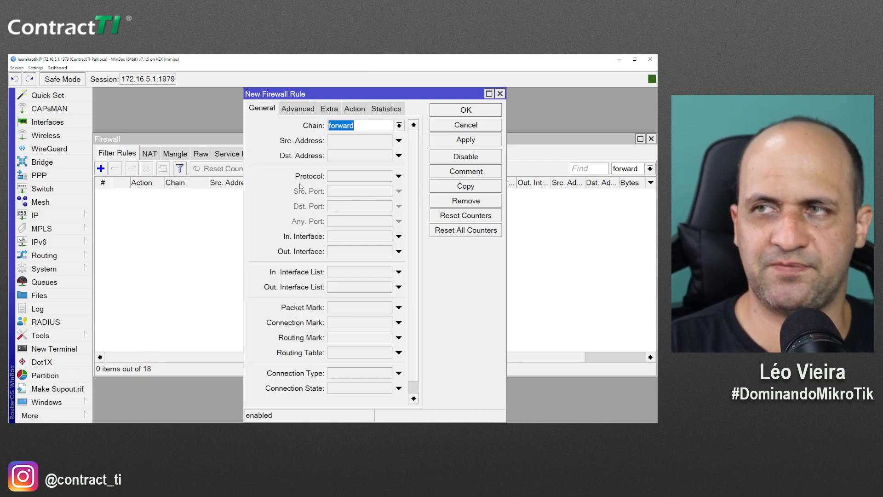
click(307, 108)
click(353, 183)
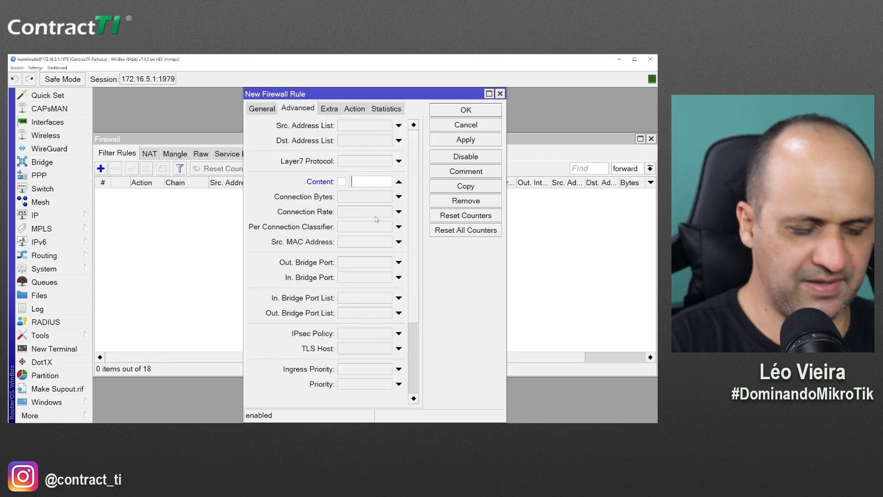
text(facebook.)
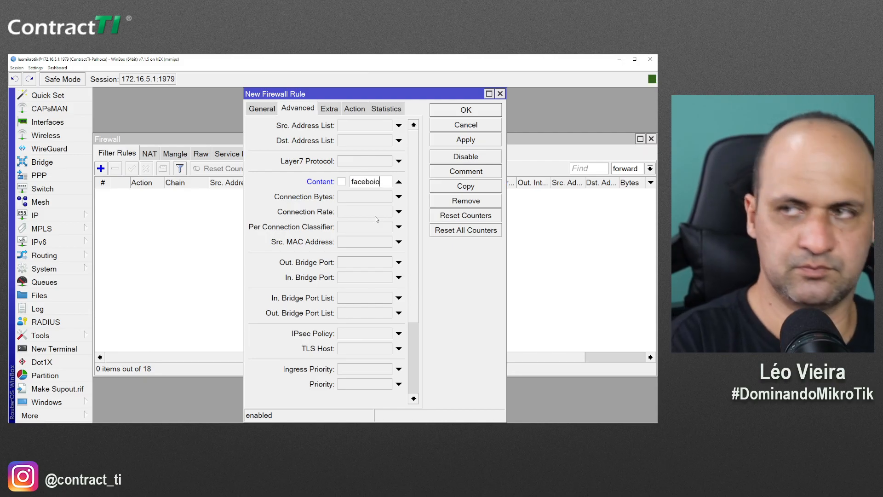
text(com)
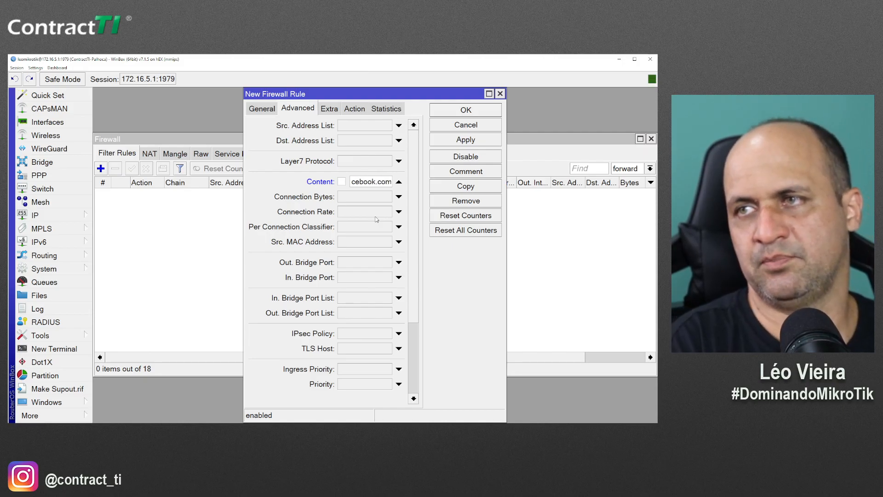
Set the rule's action to drop with logging under prefix 'facebook.com', and save it
click(354, 109)
click(345, 125)
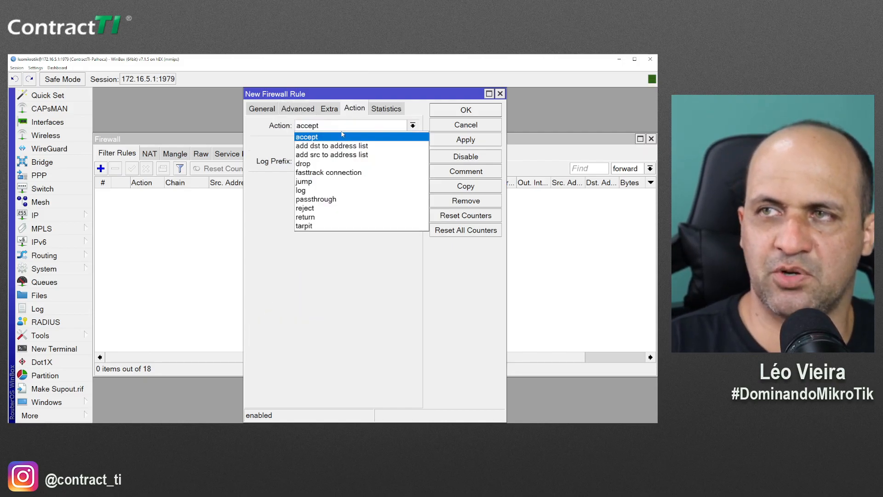
click(324, 164)
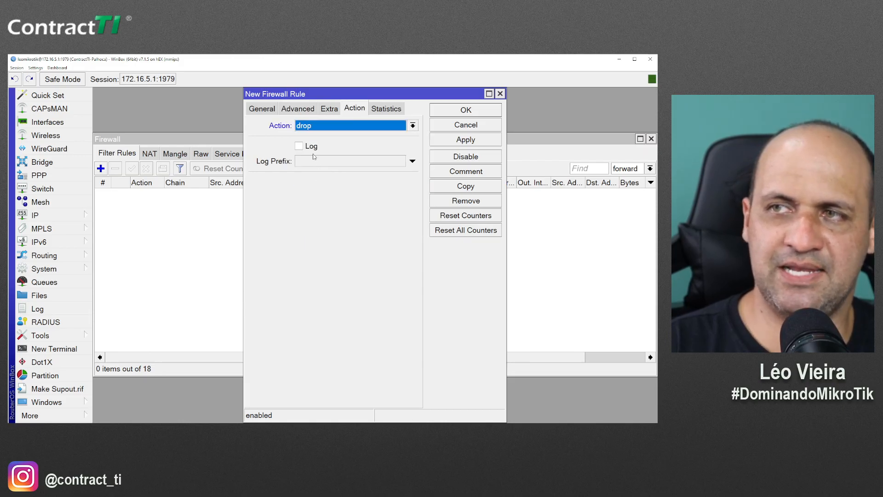
click(299, 146)
text(FA)
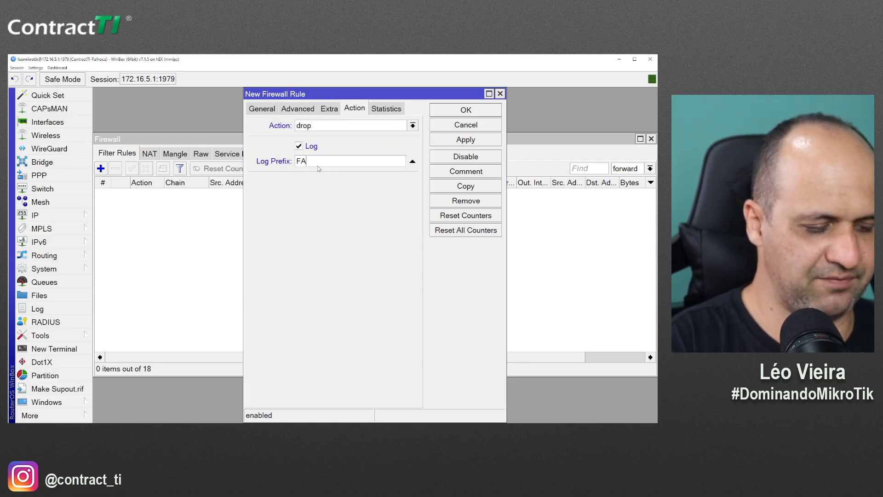
key(BackSpace)
key(BackSpace)
key(BackSpace)
key(BackSpace)
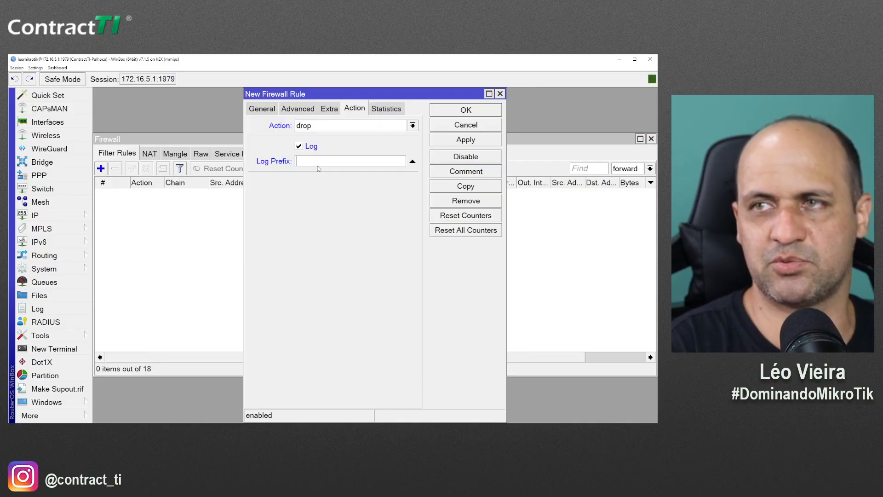
text(FACEBOOK.COM)
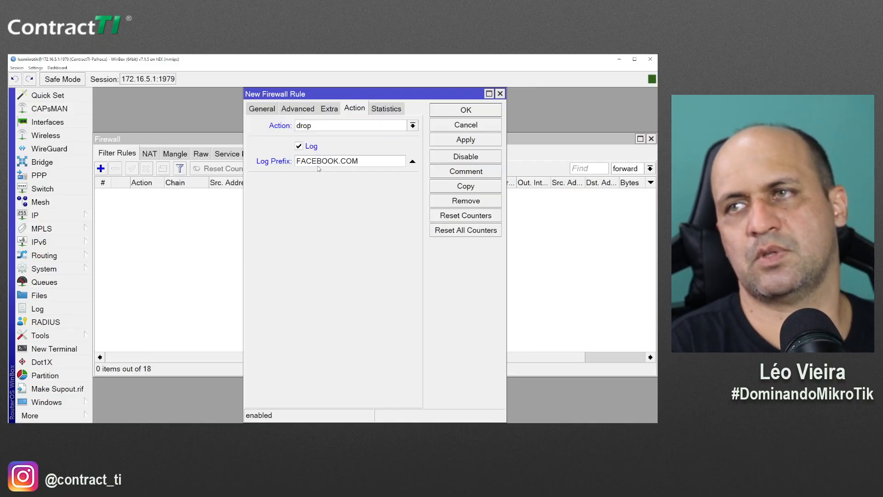
key(ctrl+a)
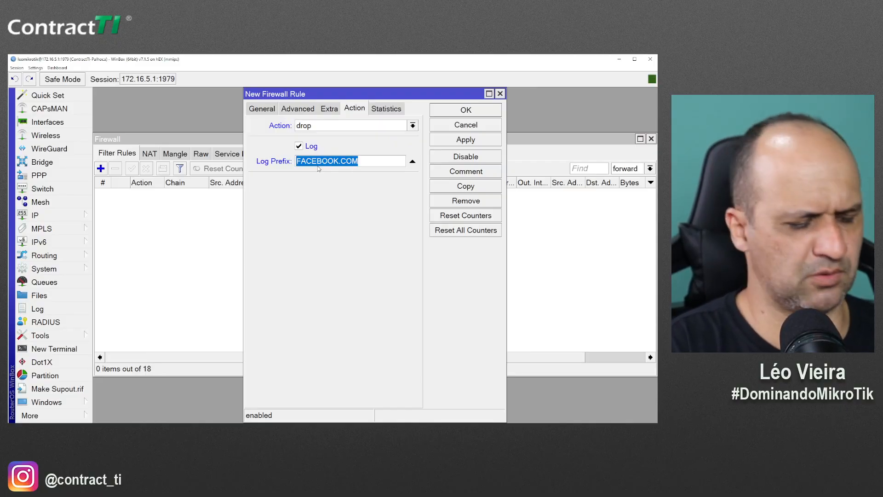
text(facebok.com)
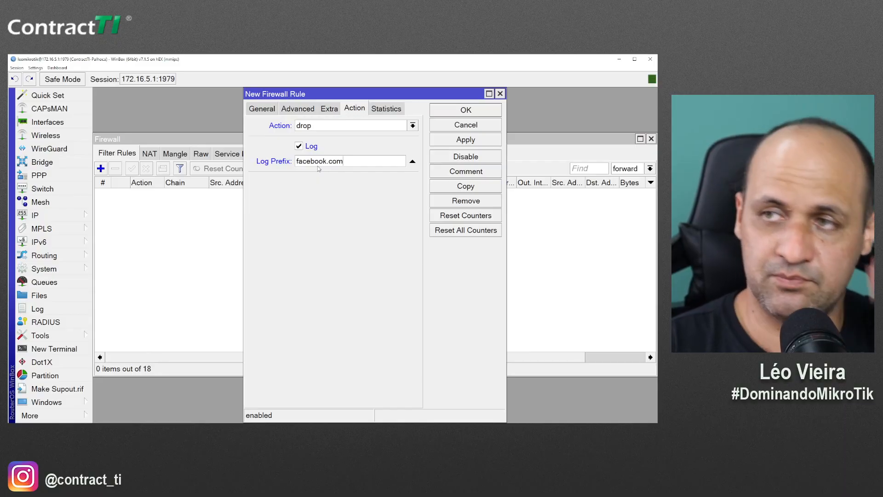
key(ctrl+a)
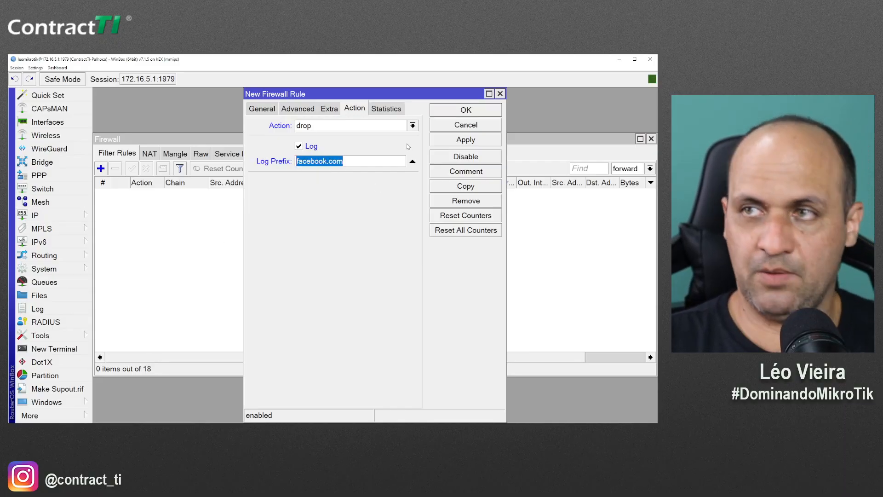
key(Return)
click(229, 196)
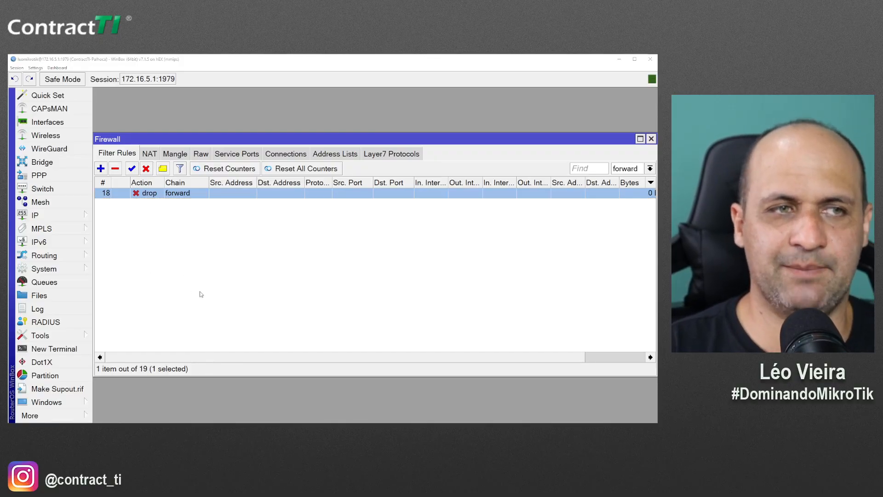
Load facebook.com in a new Firefox window to test the block, then check WinBox
key(alt+Tab)
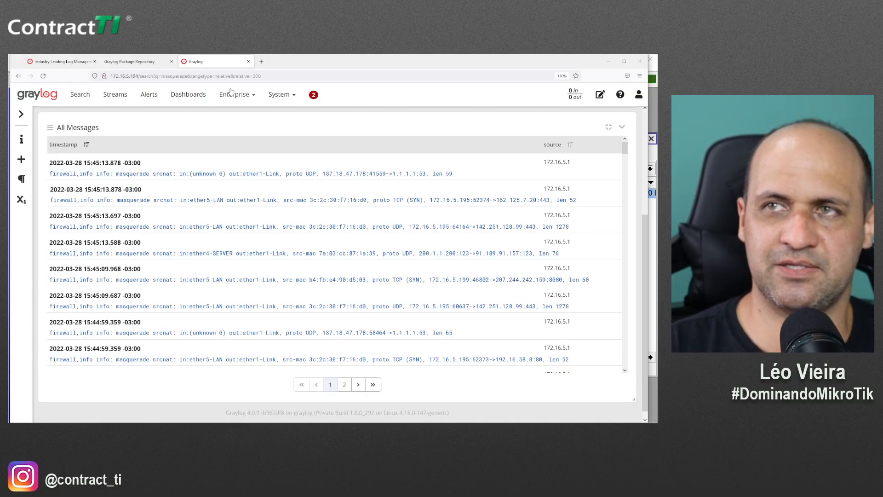
key(ctrl+n)
click(262, 77)
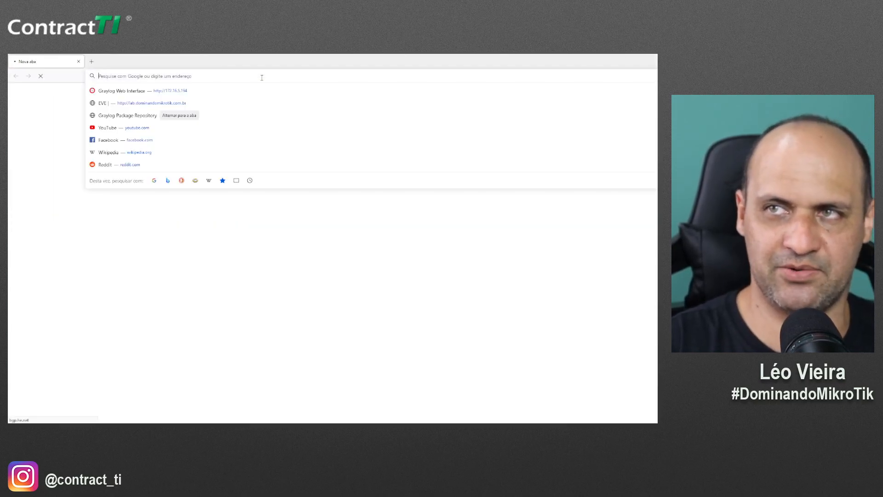
text(bacebo)
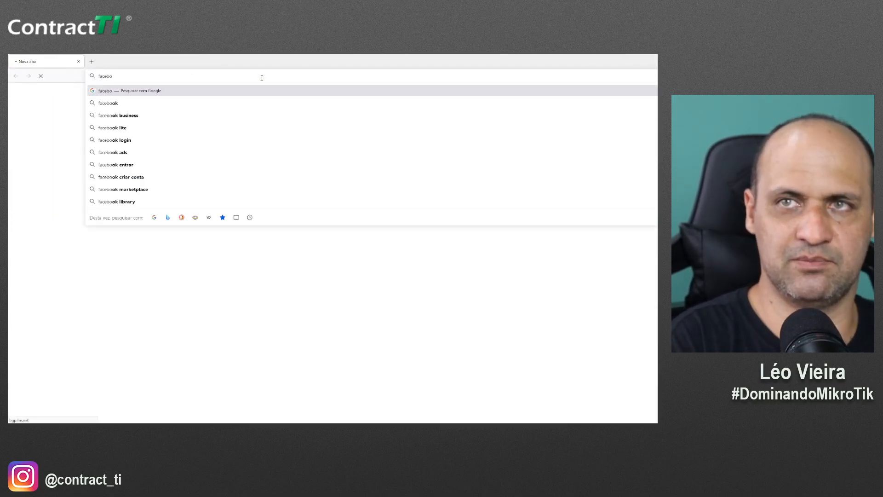
text(ok.com)
key(Return)
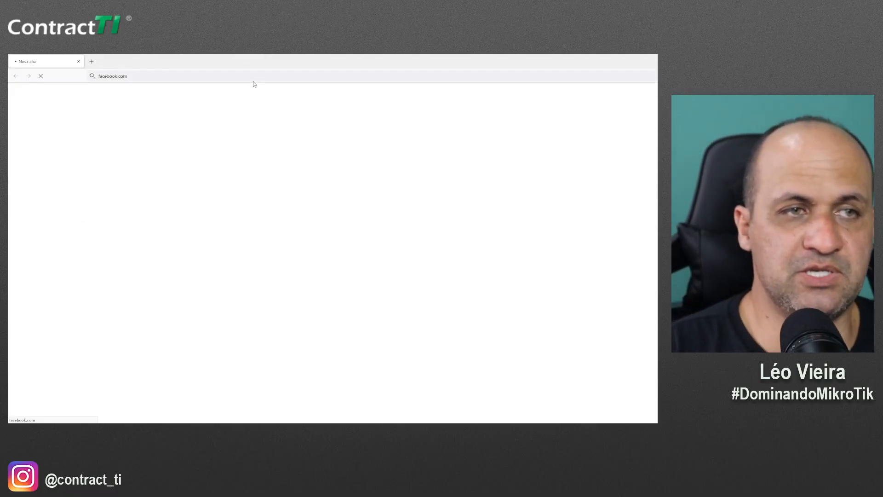
key(alt+Tab)
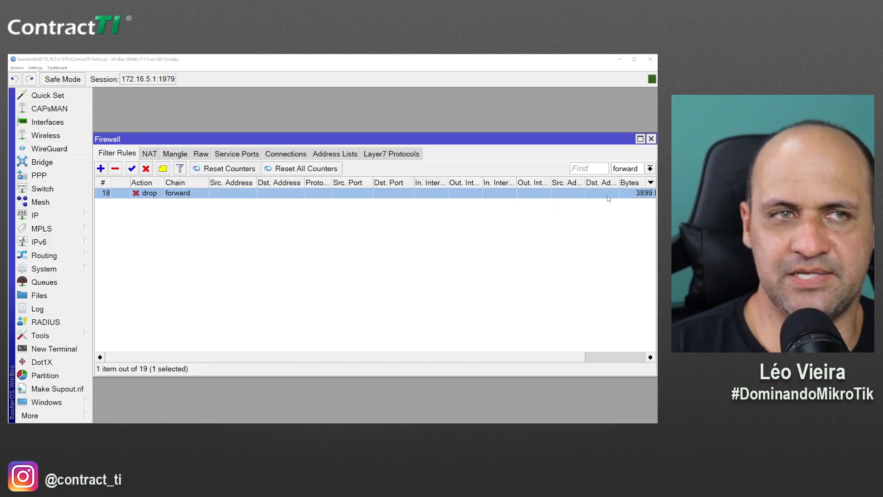
Search Graylog for 'facebook.com' and review the DNS and blocked 157.240.226.35:443 forward entries
key(alt+Tab)
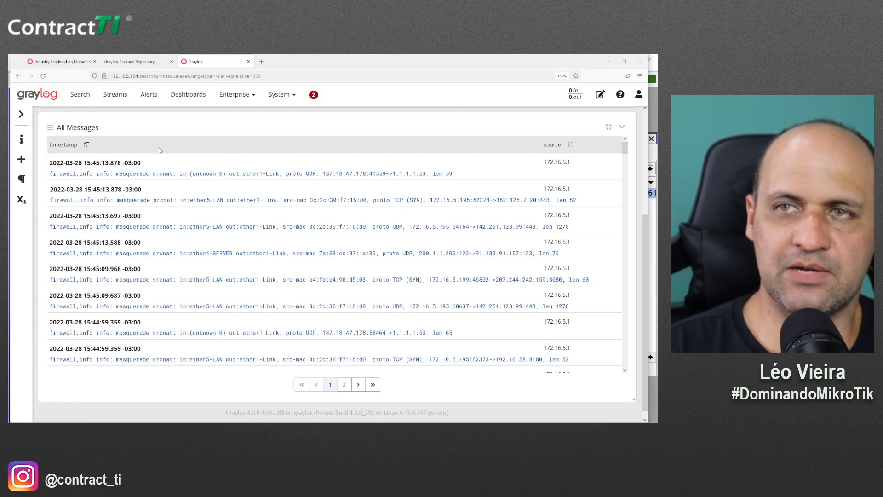
scroll(104, 158, up, 3)
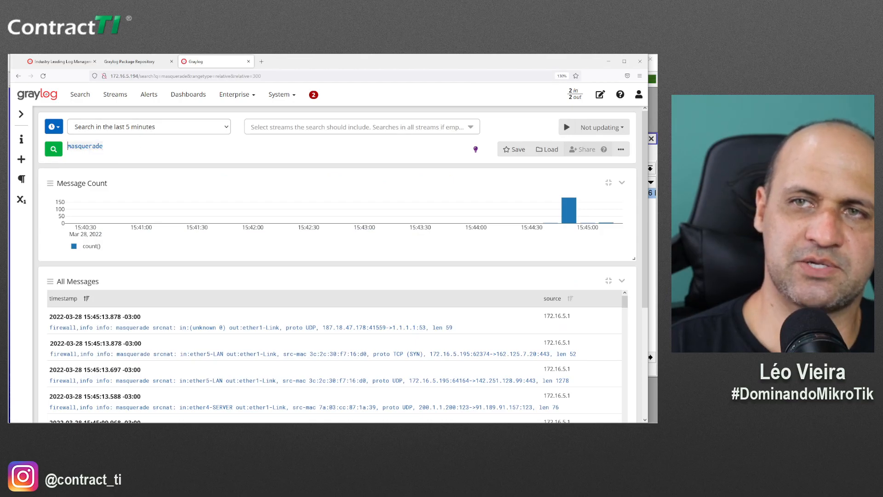
text(facebook.com)
key(Return)
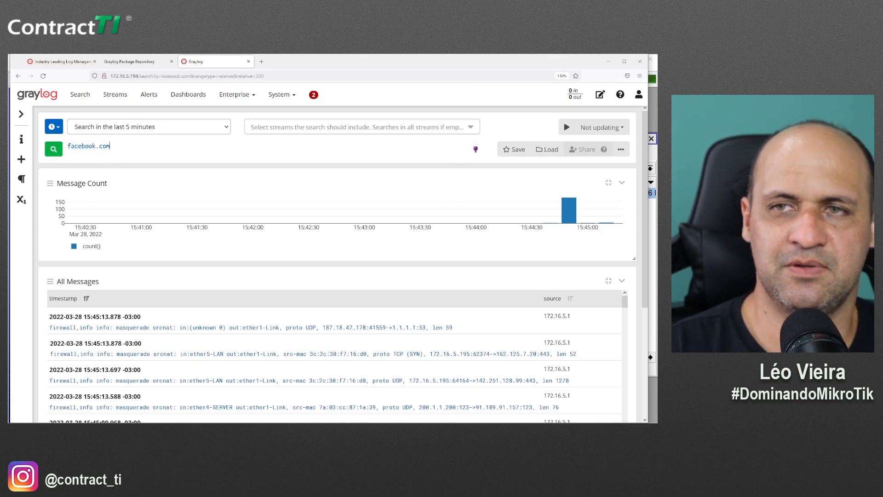
scroll(328, 311, down, 5)
scroll(324, 322, up, 5)
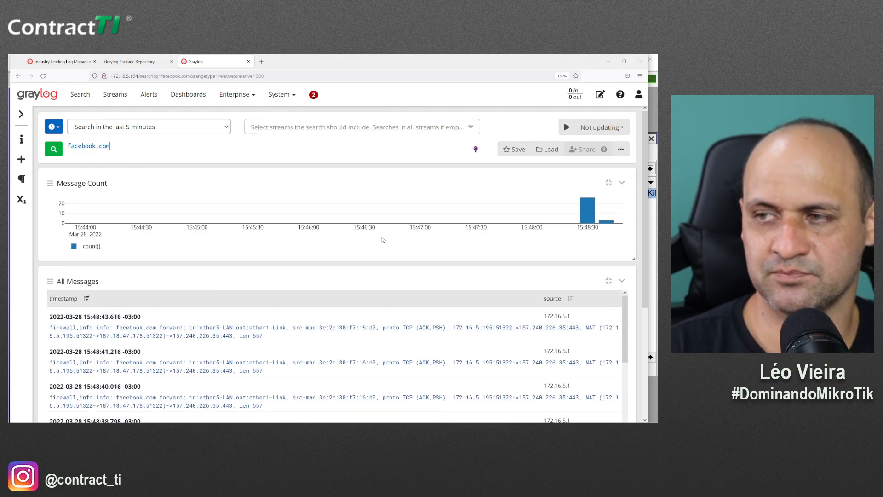
scroll(384, 239, down, 3)
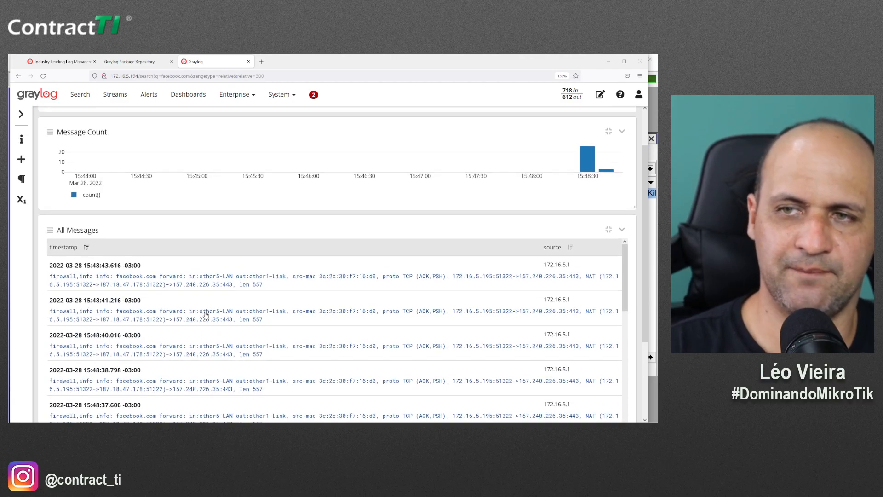
scroll(206, 315, down, 2)
scroll(178, 343, down, 5)
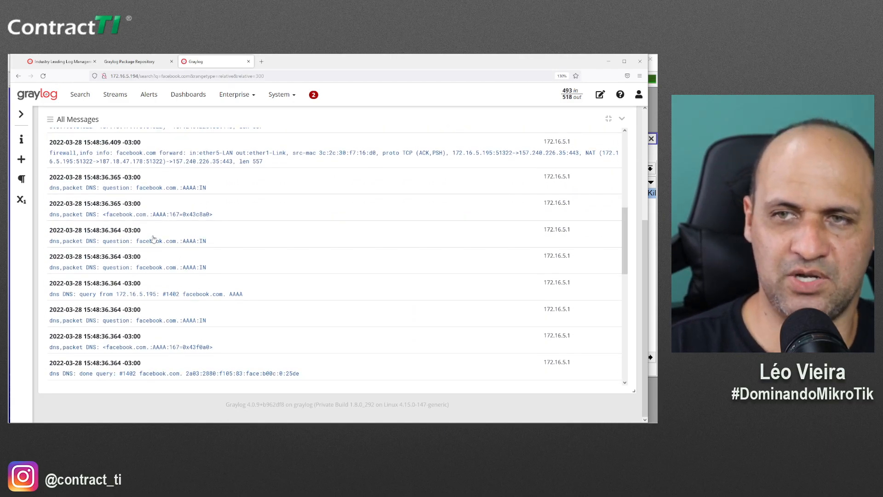
scroll(160, 285, down, 5)
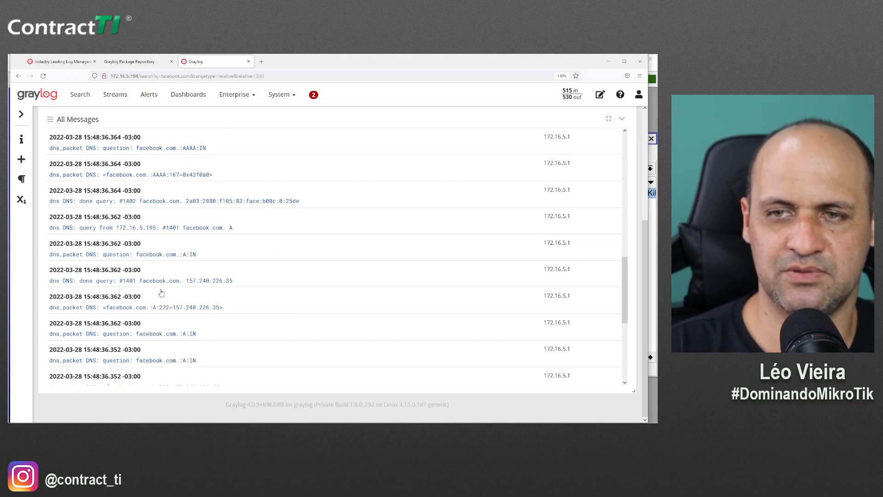
scroll(161, 293, up, 10)
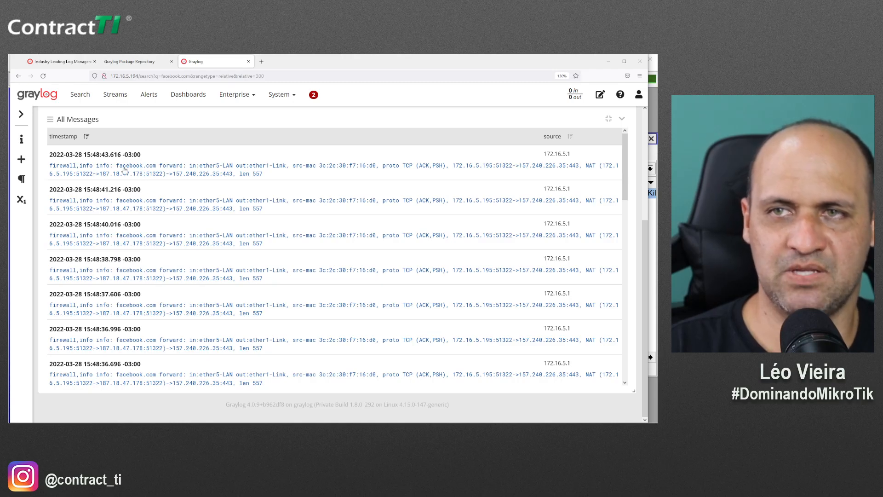
scroll(175, 300, down, 6)
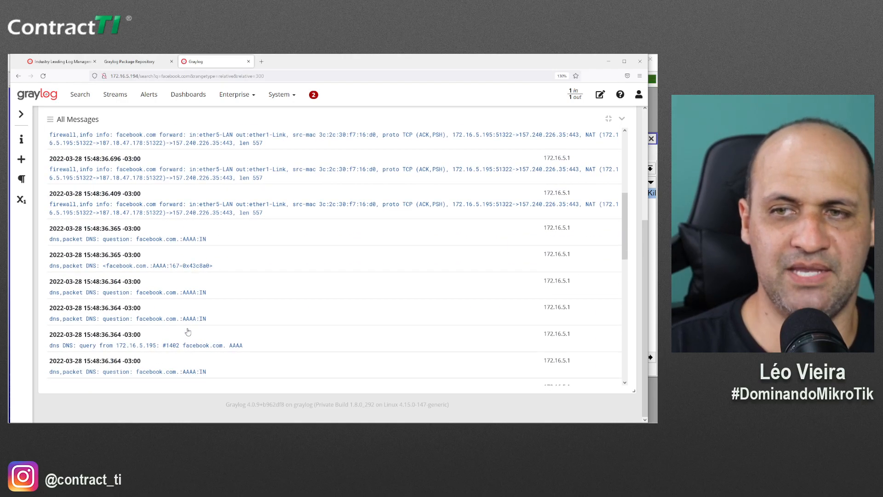
scroll(187, 331, down, 5)
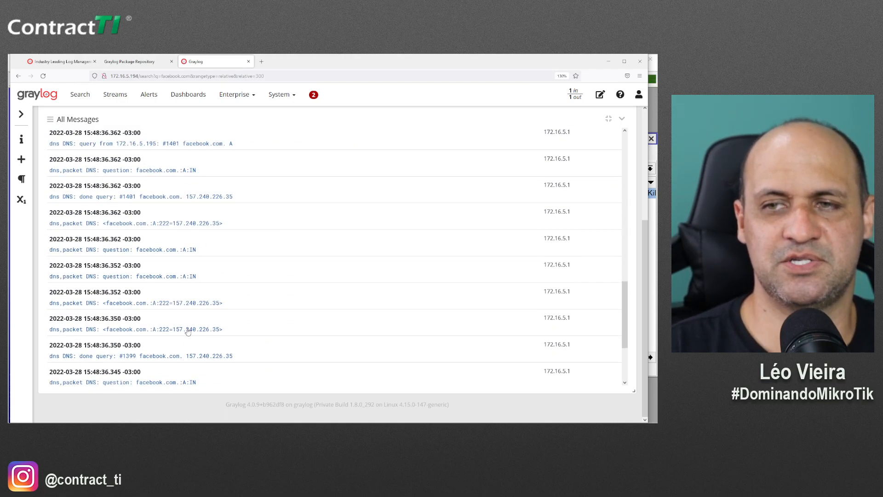
scroll(189, 332, up, 10)
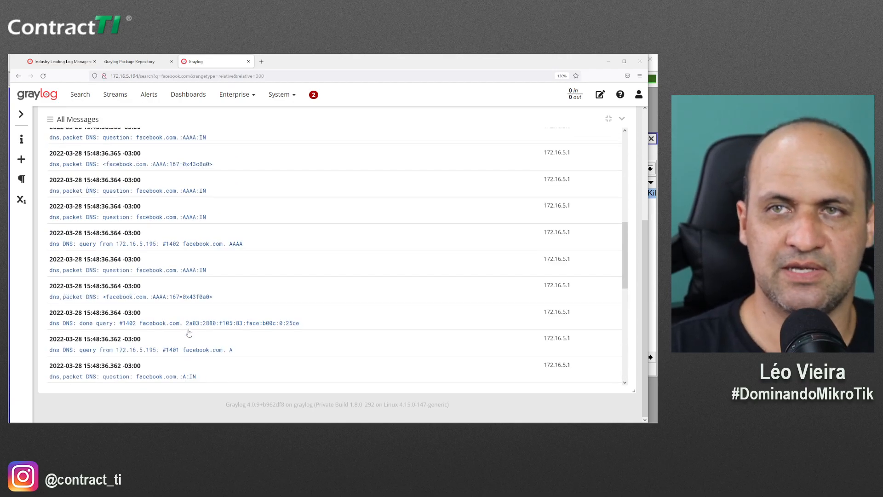
scroll(132, 208, up, 4)
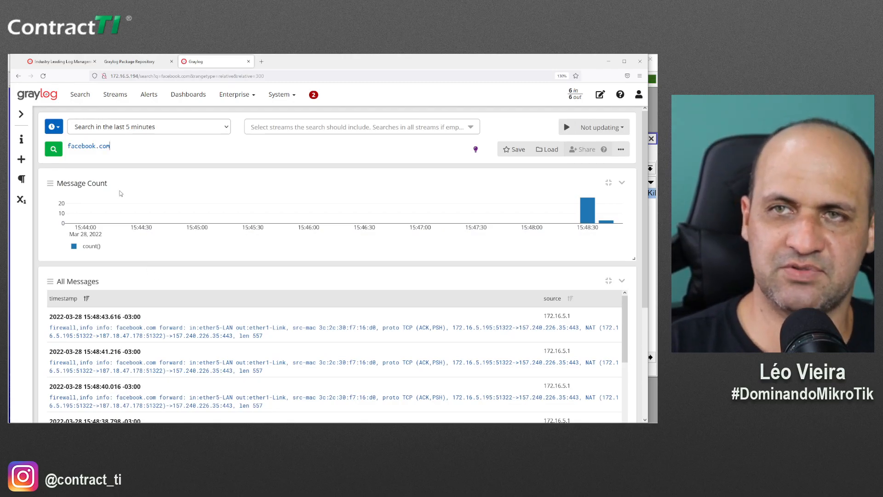
drag(110, 146, 62, 146)
Begin a message:" field query and expand the first log message to inspect its details
text(me)
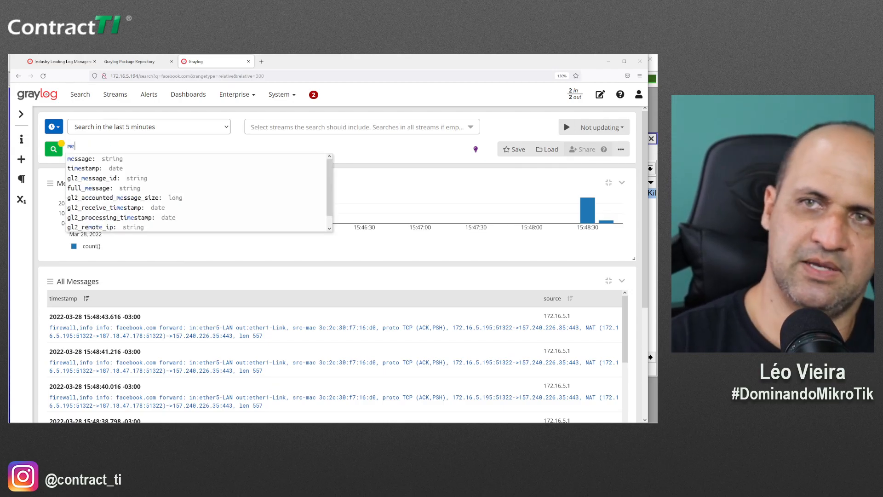
click(113, 159)
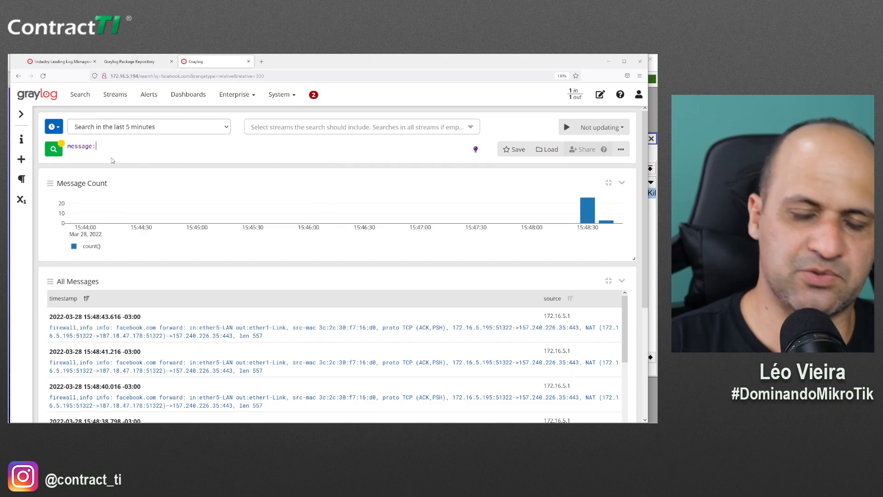
text(")
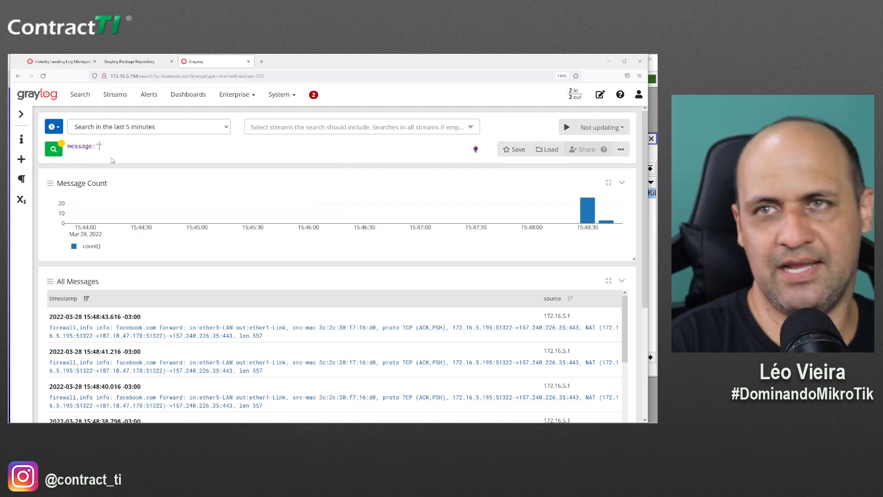
click(313, 331)
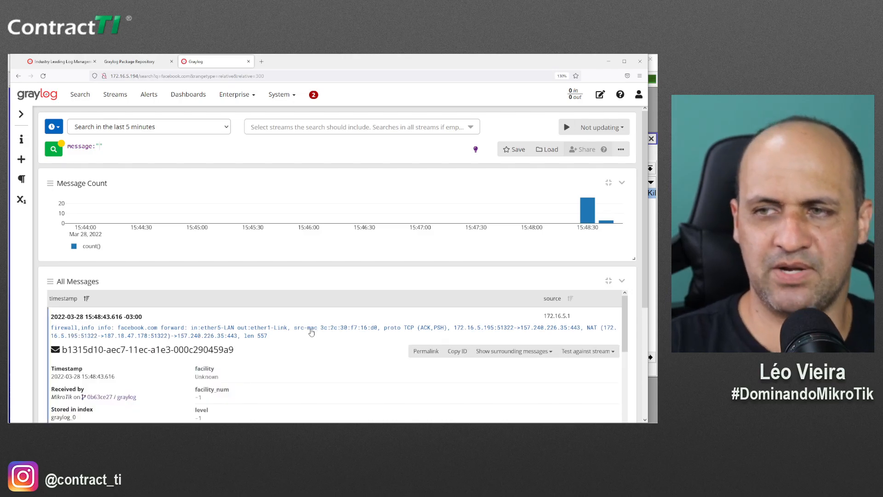
scroll(286, 362, down, 3)
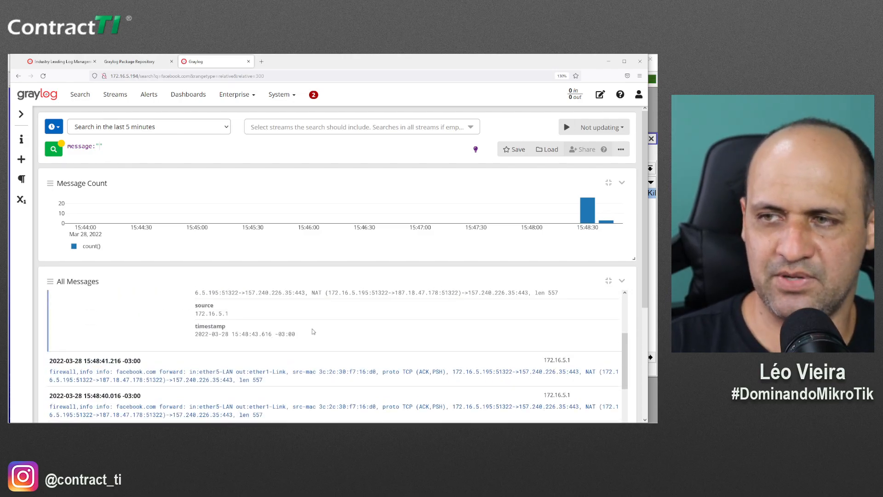
scroll(308, 332, up, 1)
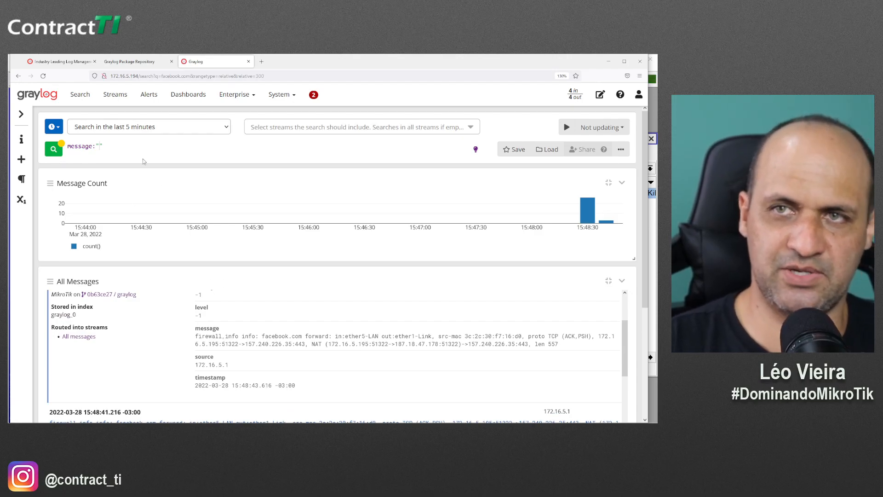
Complete and run the query message:"172.16.5.195" and message:"facebook.com"
text(172.)
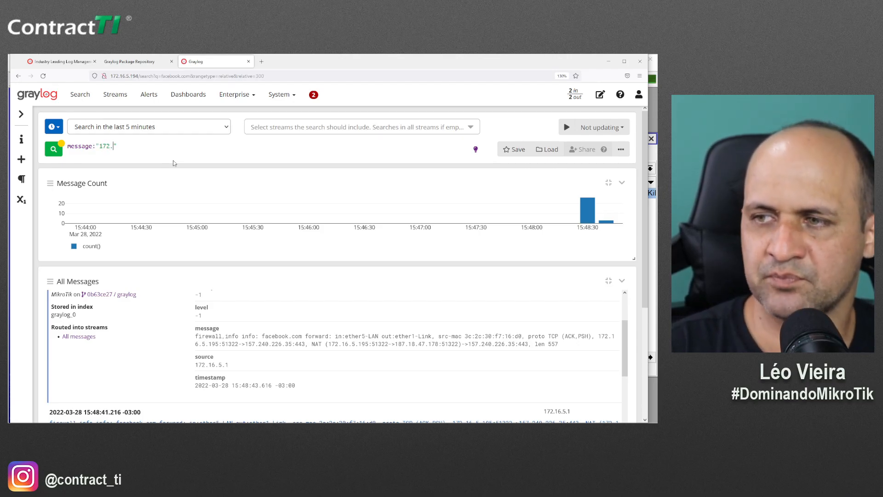
text(16.5.195")
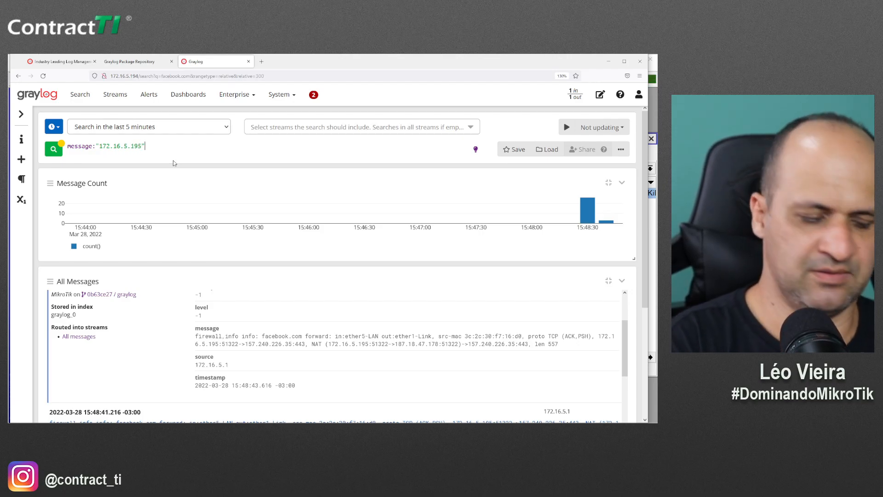
text( and)
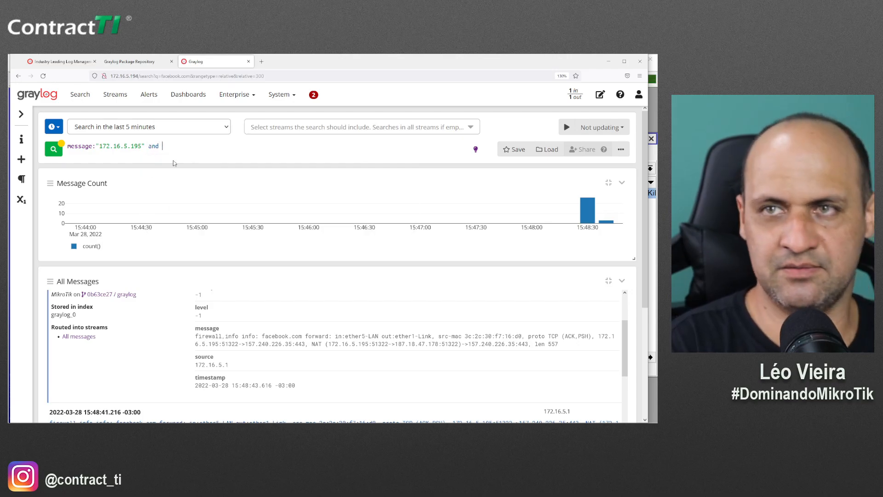
text(facebook.com)
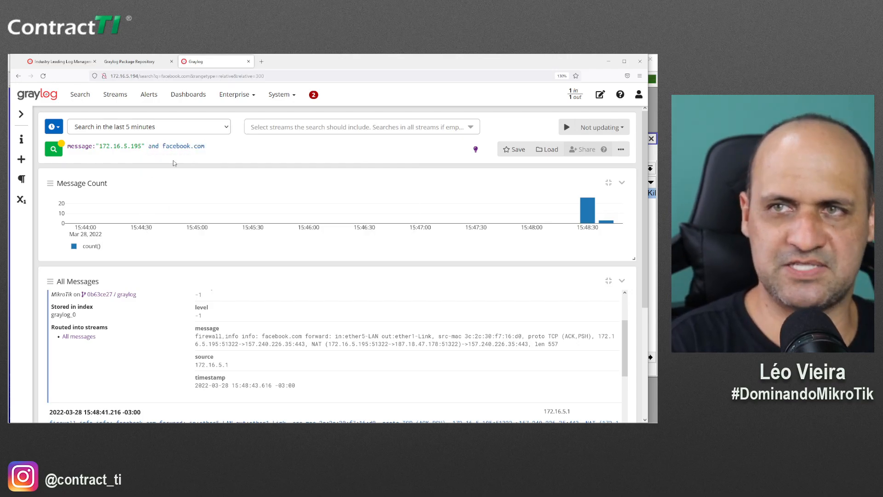
key(Left)
key(Left)
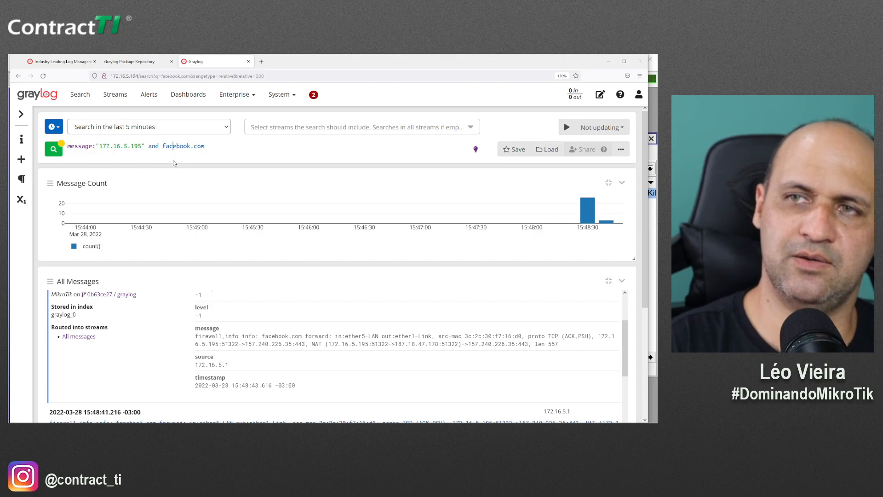
text(me)
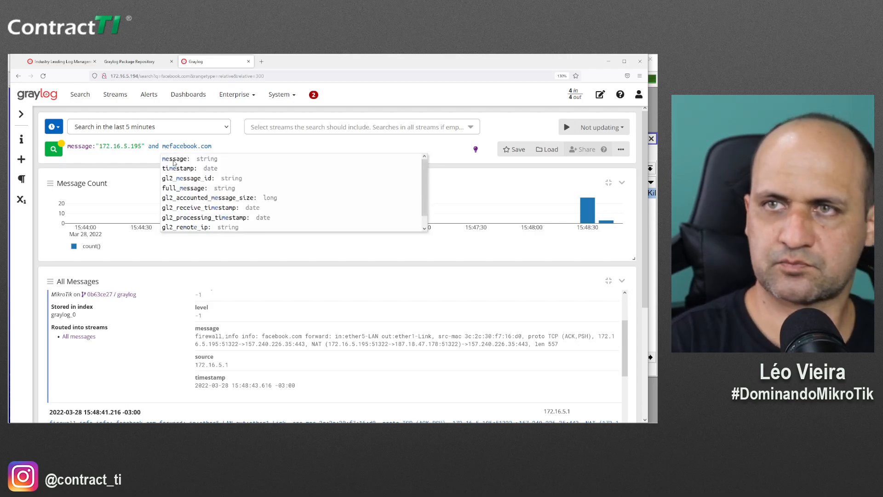
click(174, 159)
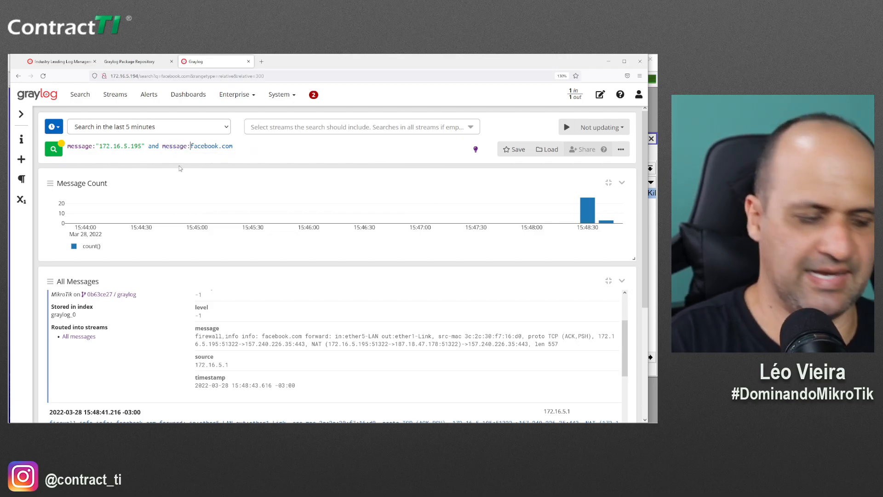
text(")
key(End)
key(Return)
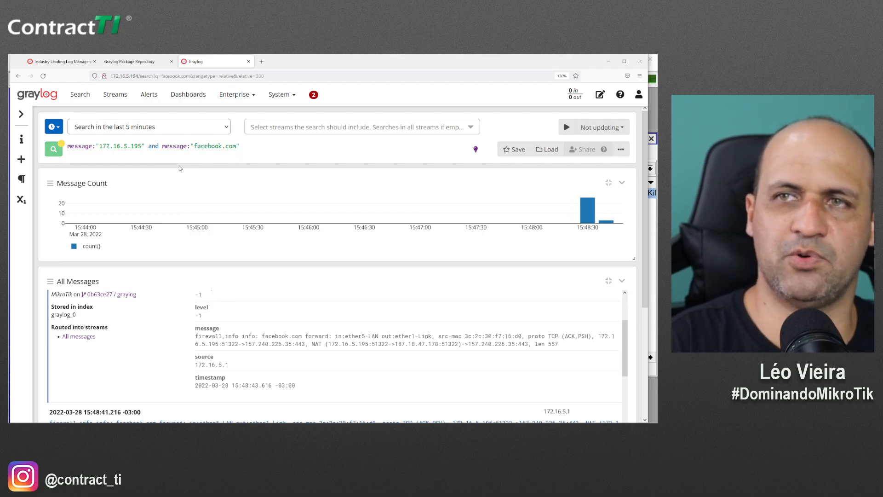
scroll(259, 343, down, 3)
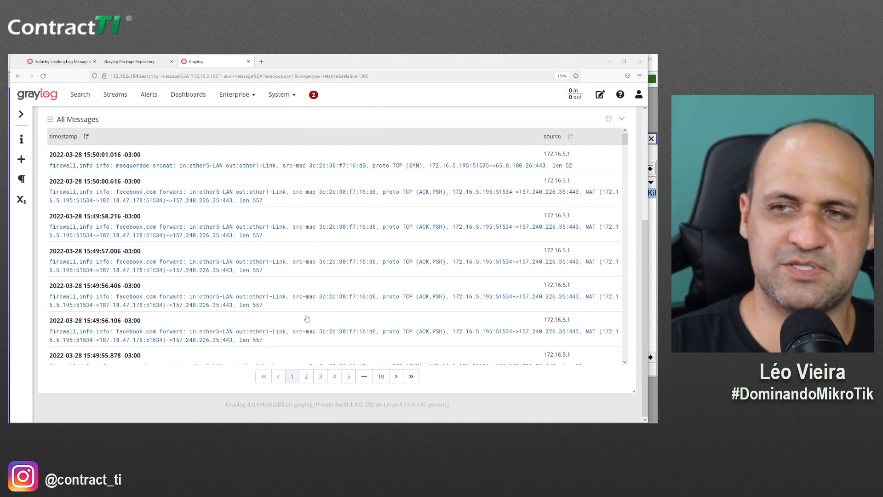
scroll(258, 322, up, 3)
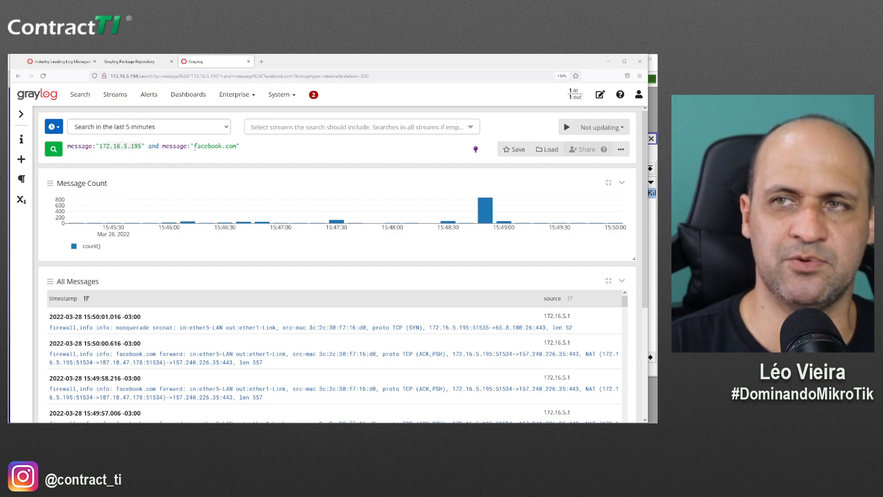
scroll(233, 322, down, 5)
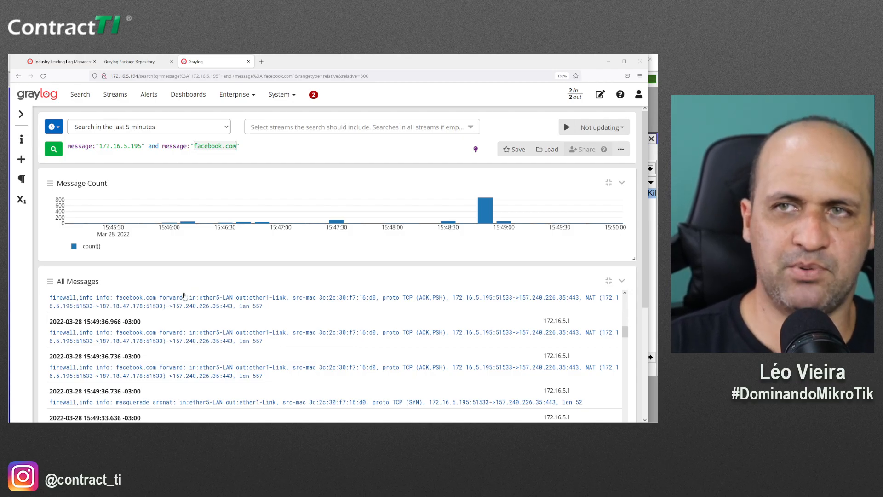
scroll(184, 304, up, 3)
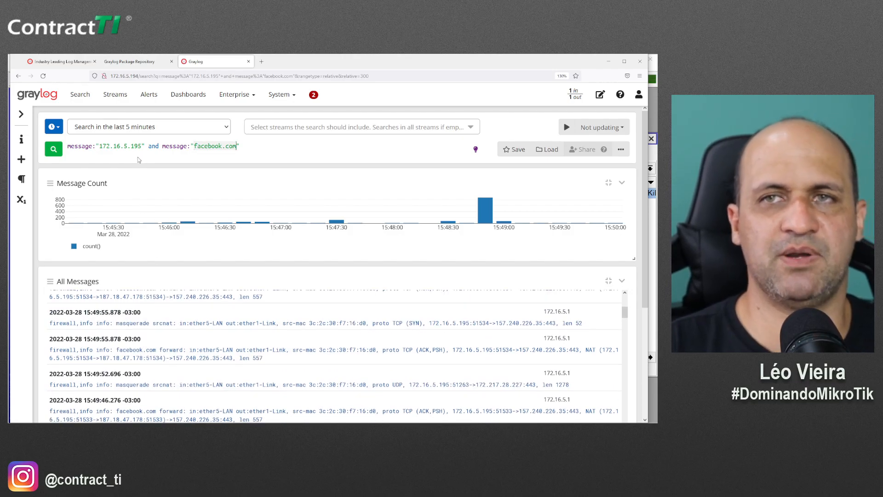
Save the combined IP and facebook.com search under the name 'PCLeo-Facebook'
click(518, 150)
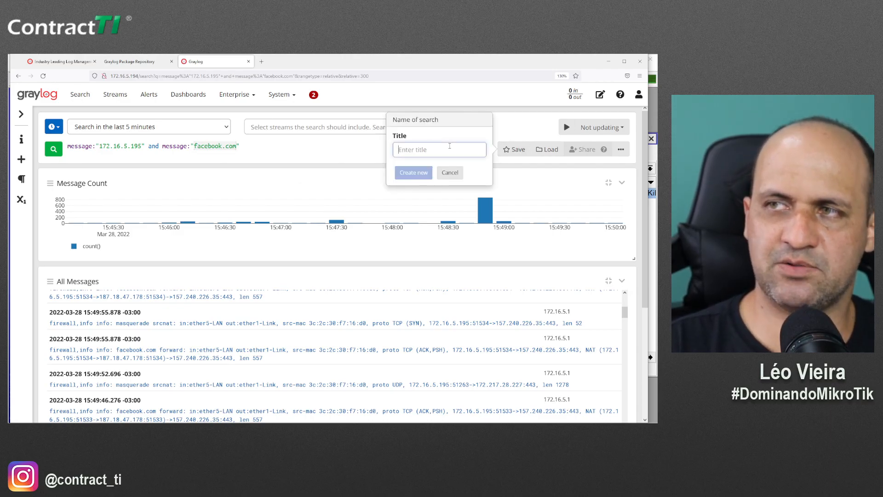
text(PCLeo)
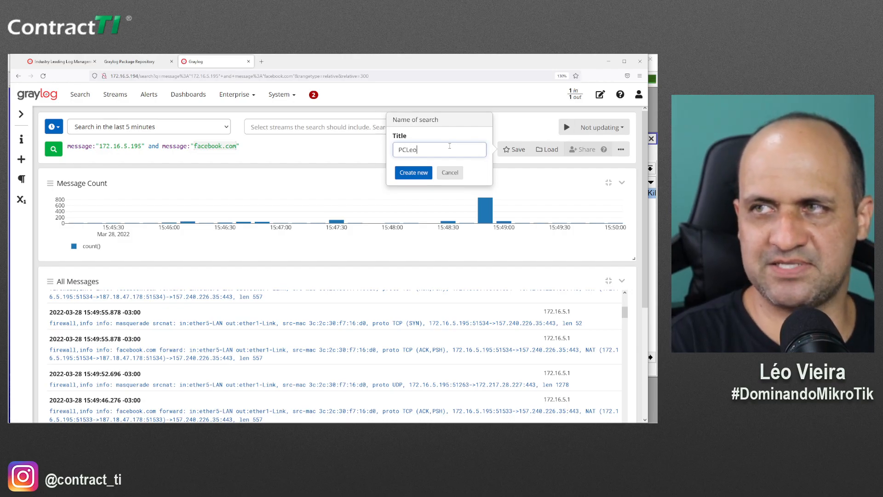
text(-Facebook)
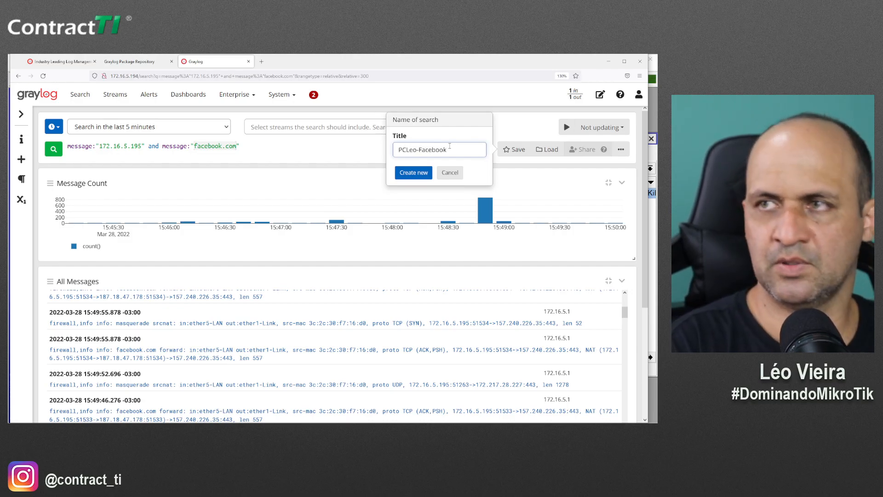
click(422, 174)
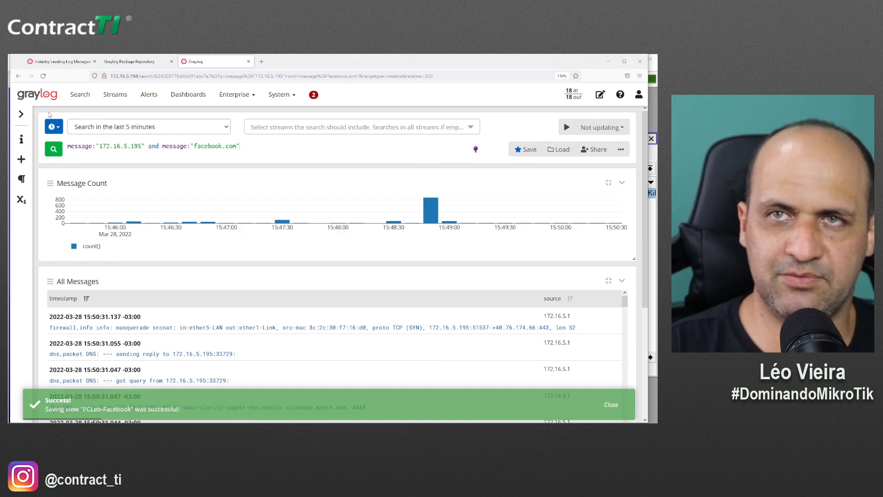
Close the Graylog and repository tabs, then load the Graylog server 172.16.5.194 in a new tab
click(249, 62)
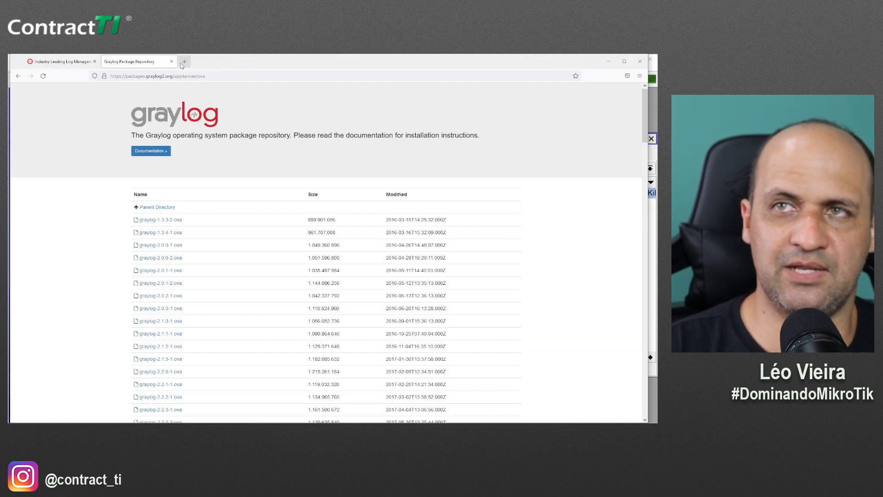
click(172, 61)
click(108, 62)
text(12)
key(BackSpace)
text(72)
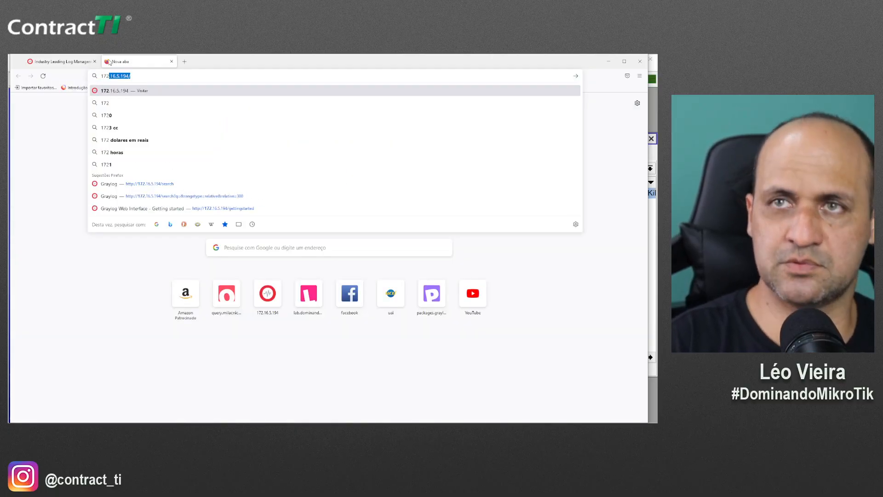
key(Return)
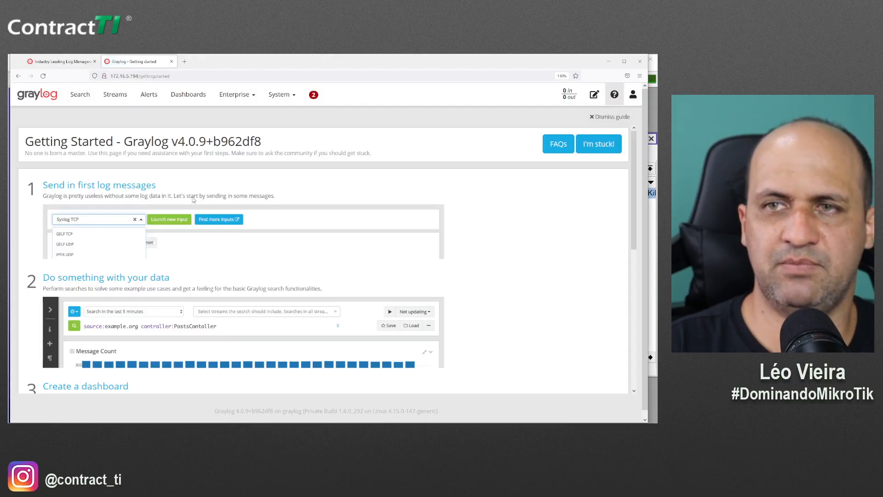
Load the saved PCLeo-Facebook search on the Search page and review its messages
click(80, 94)
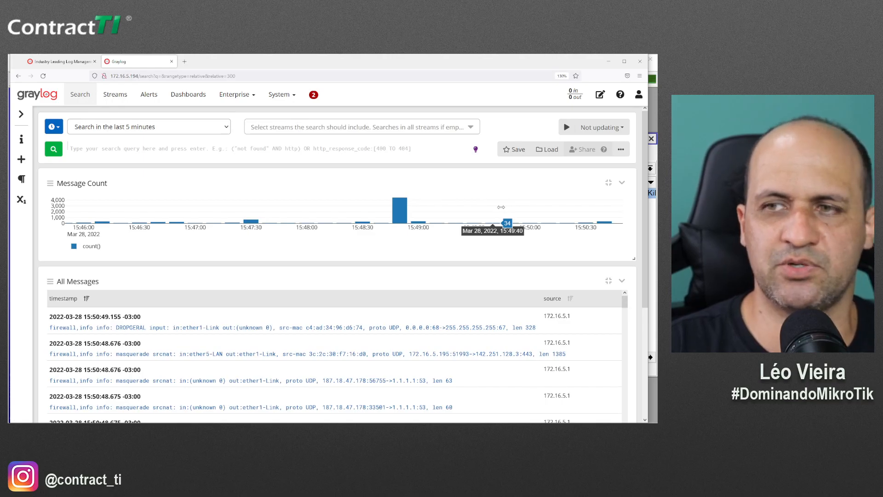
click(553, 154)
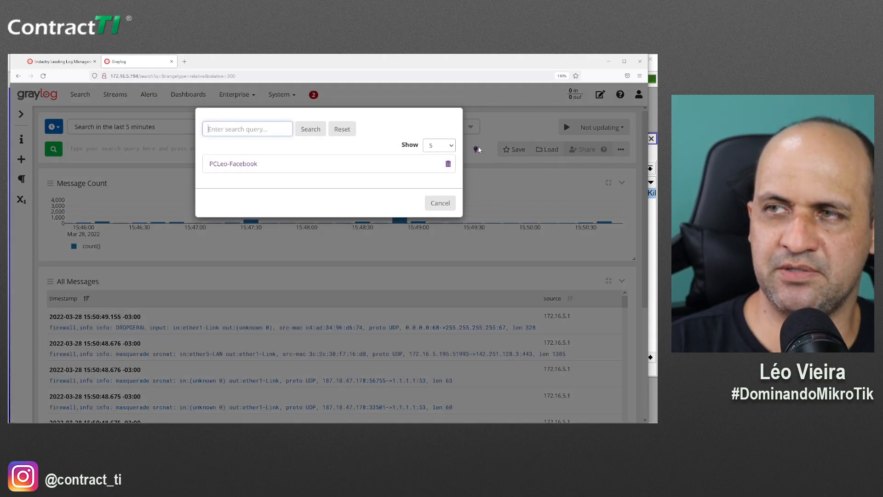
click(233, 164)
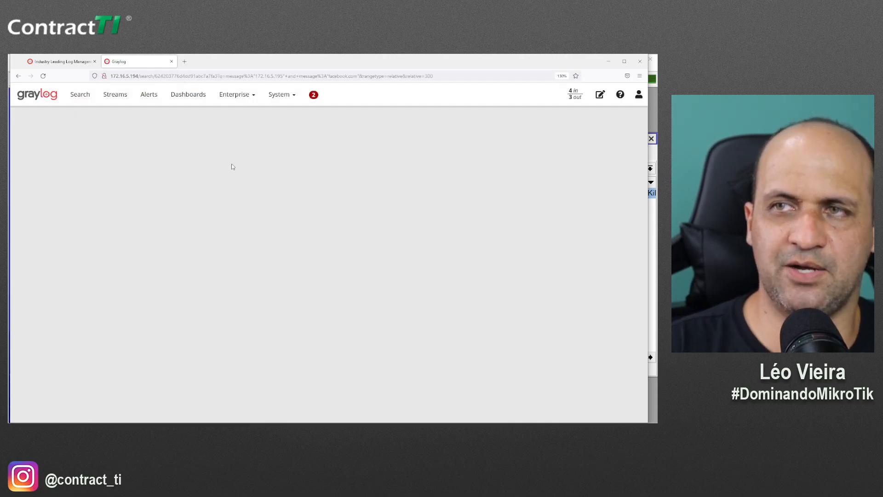
scroll(209, 279, down, 2)
scroll(208, 278, down, 2)
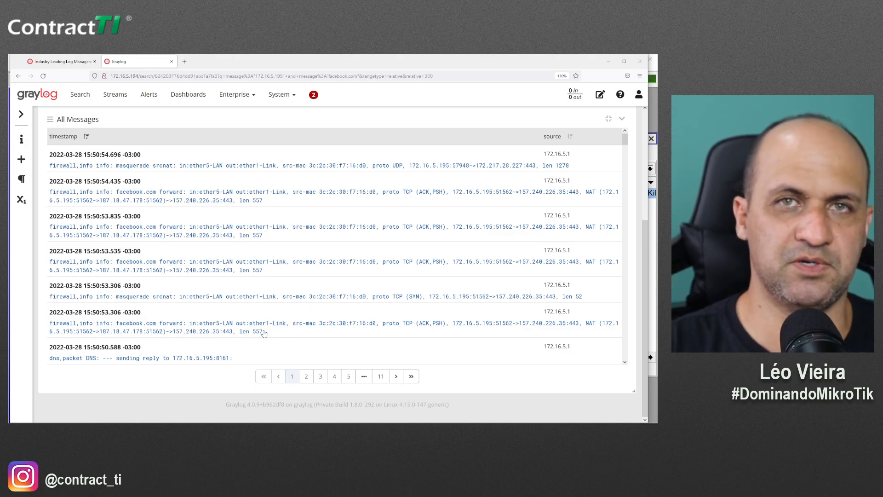
scroll(264, 333, up, 4)
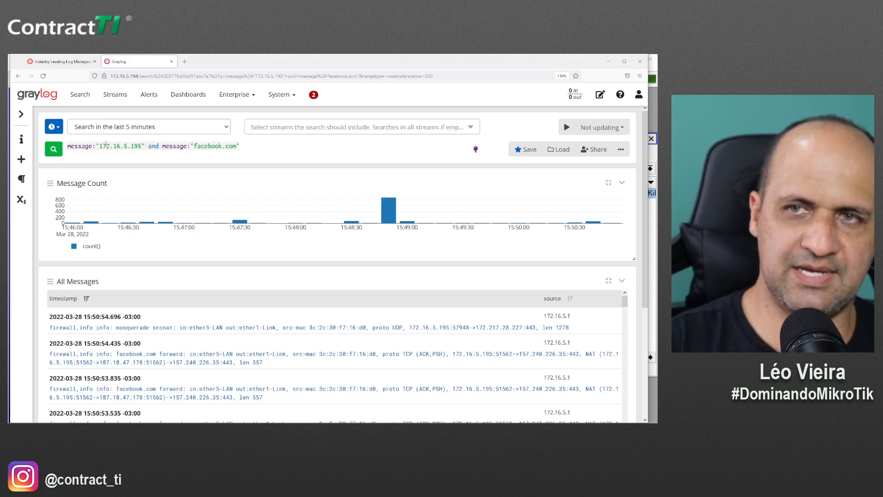
key(alt+Tab)
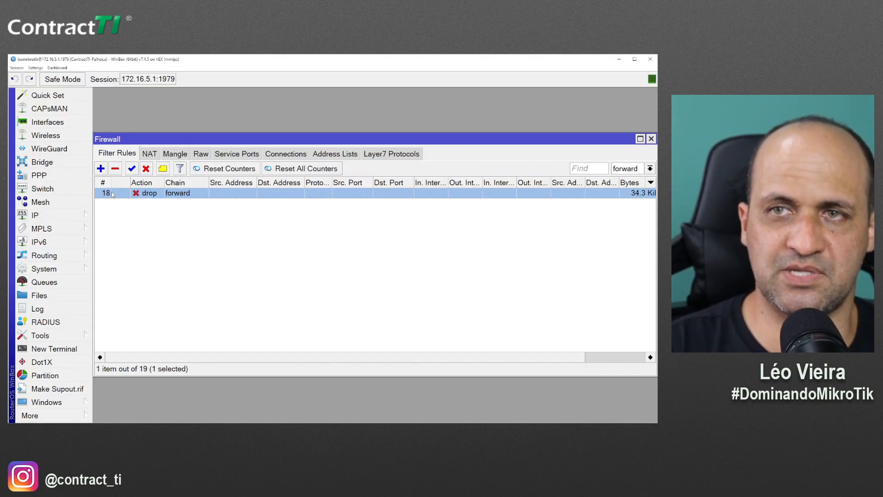
Filter WinBox firewall rules to the input chain and check the Winbox rule's WINBOX log prefix
click(634, 169)
click(620, 216)
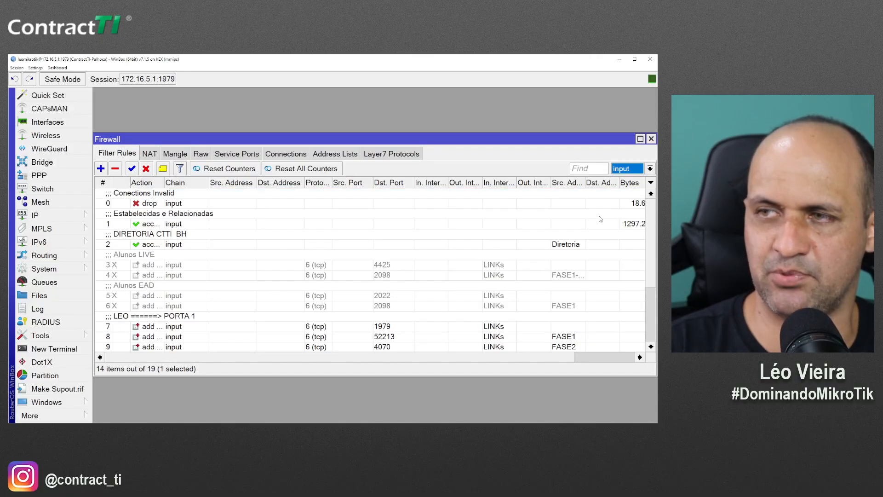
scroll(161, 290, down, 3)
double_click(161, 290)
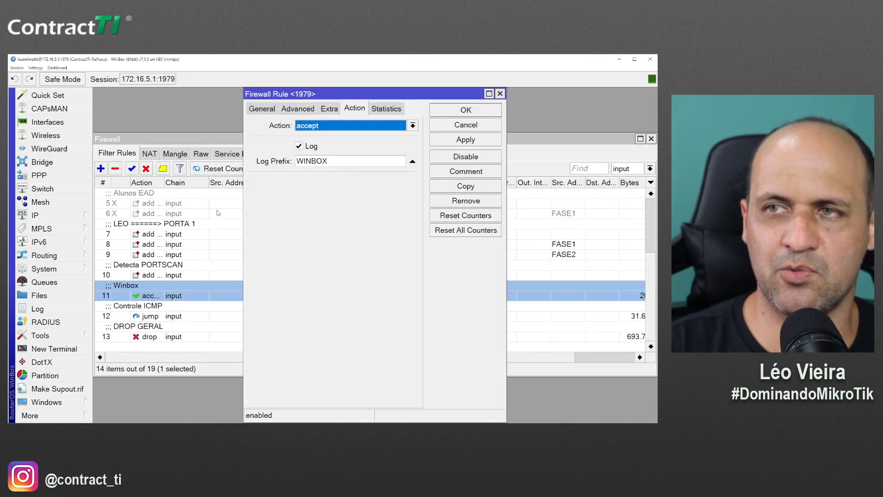
double_click(329, 162)
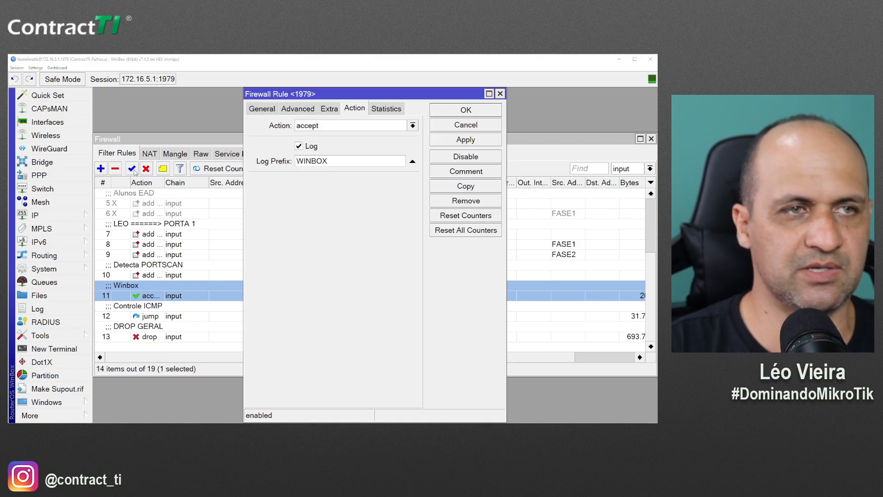
Replace the Graylog query with winbox and run the search
key(alt+Tab)
key(ctrl+a)
key(BackSpace)
text(winbox)
key(Return)
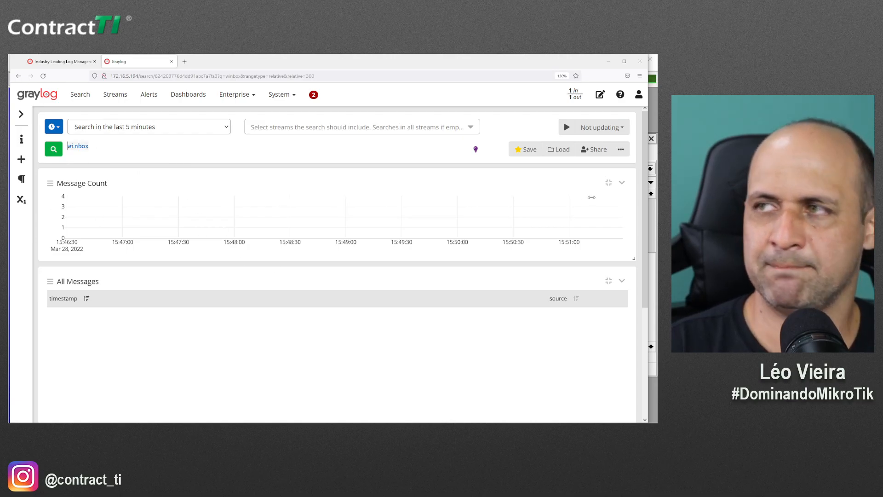
Search the last 1 hour for WINBOX with 1-second auto-refresh and browse the router messages
click(122, 129)
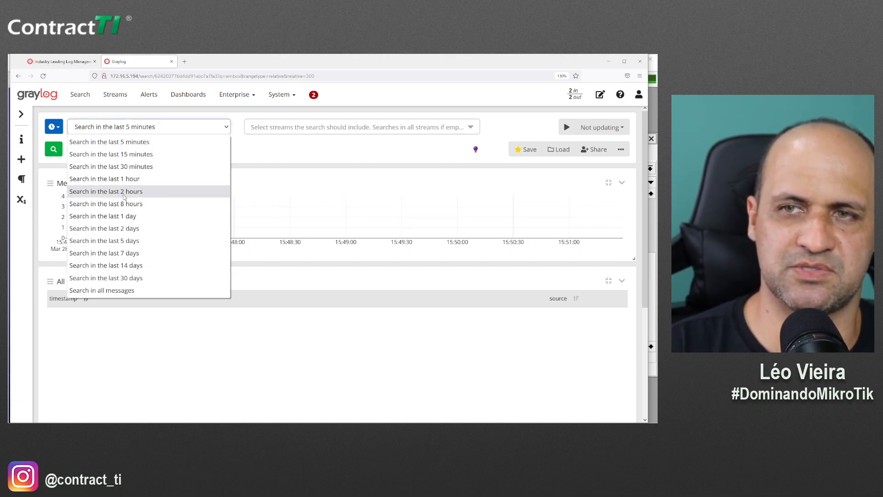
click(130, 178)
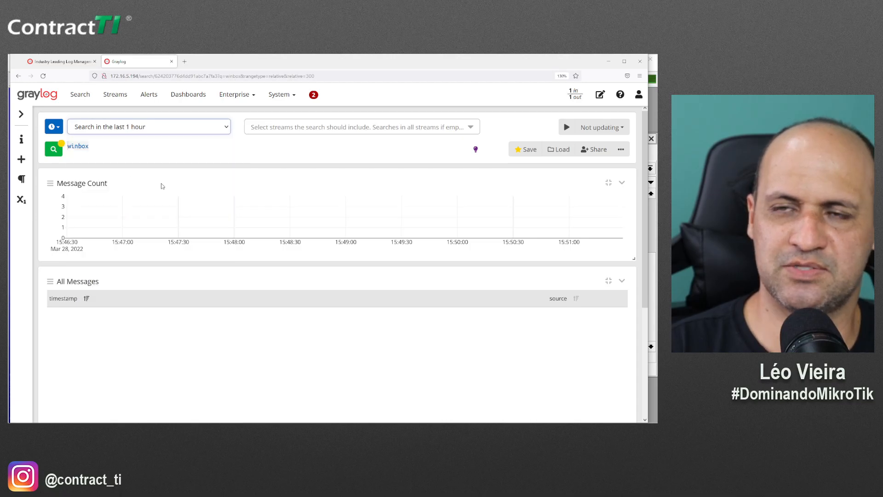
click(564, 131)
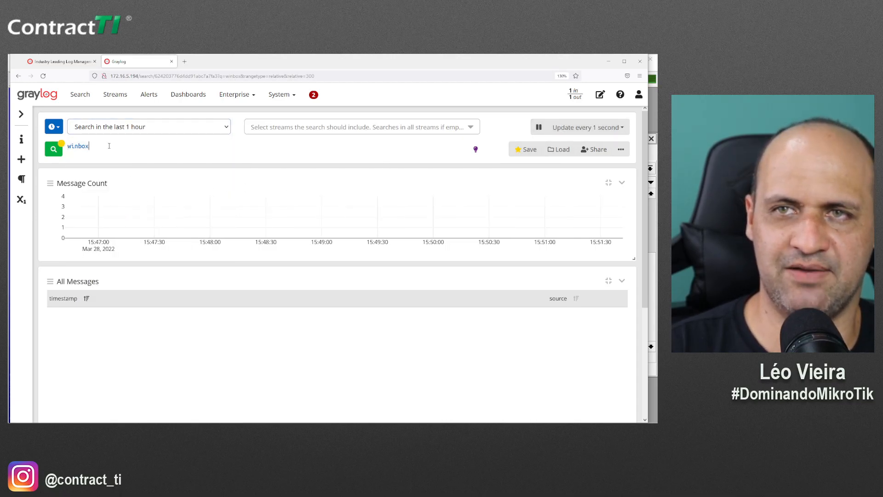
text(WINBOX)
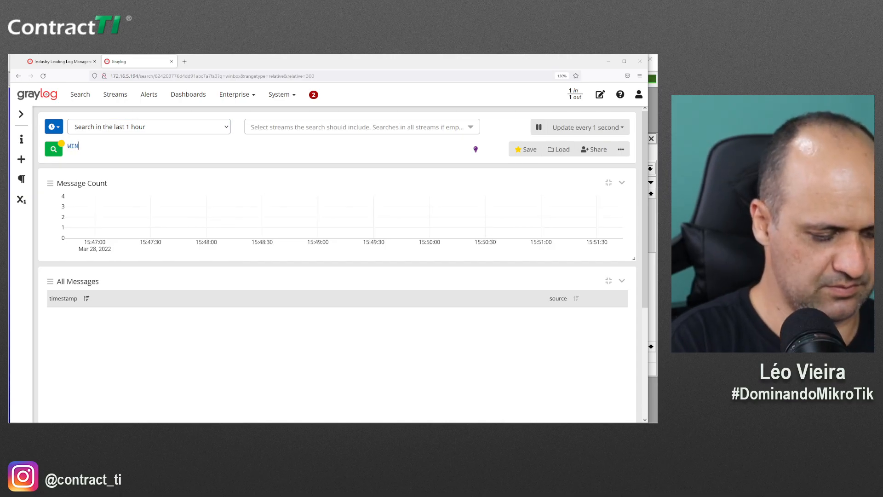
key(Return)
scroll(79, 293, down, 3)
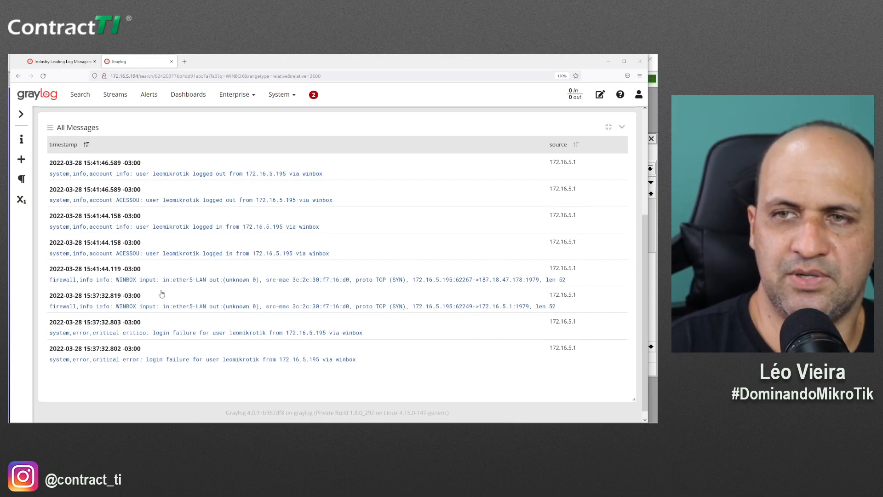
scroll(172, 300, up, 1)
scroll(172, 300, up, 3)
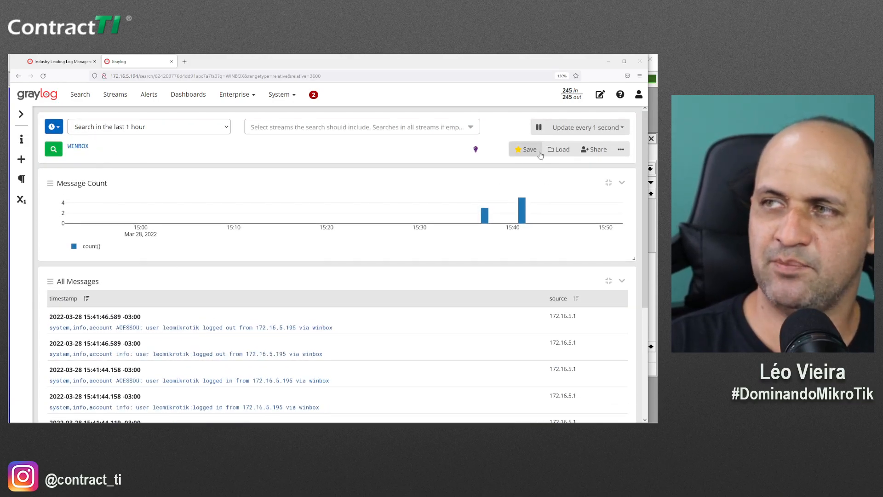
Save the WINBOX search as a view with the title WINBOX
click(526, 149)
drag(492, 150, 257, 152)
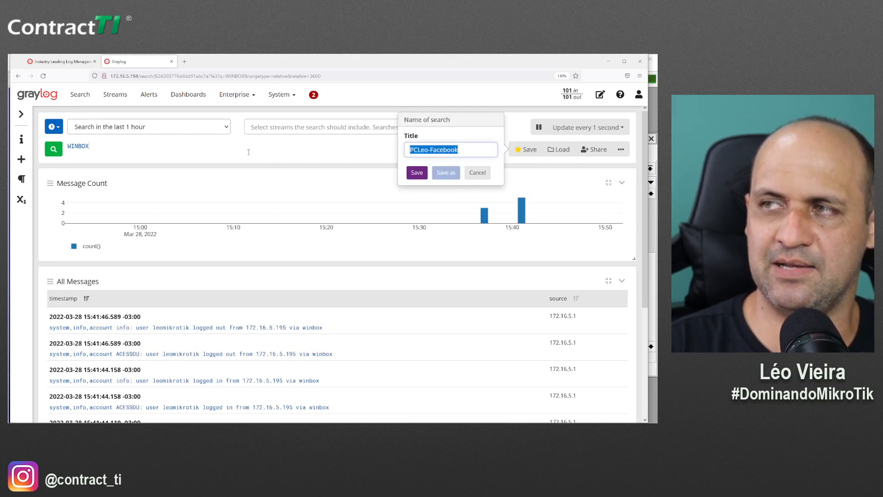
text(WIN)
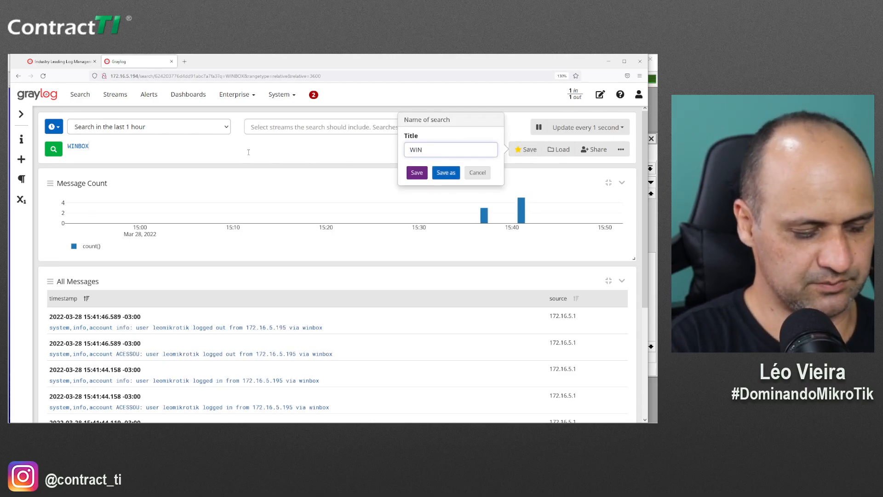
text(BOX)
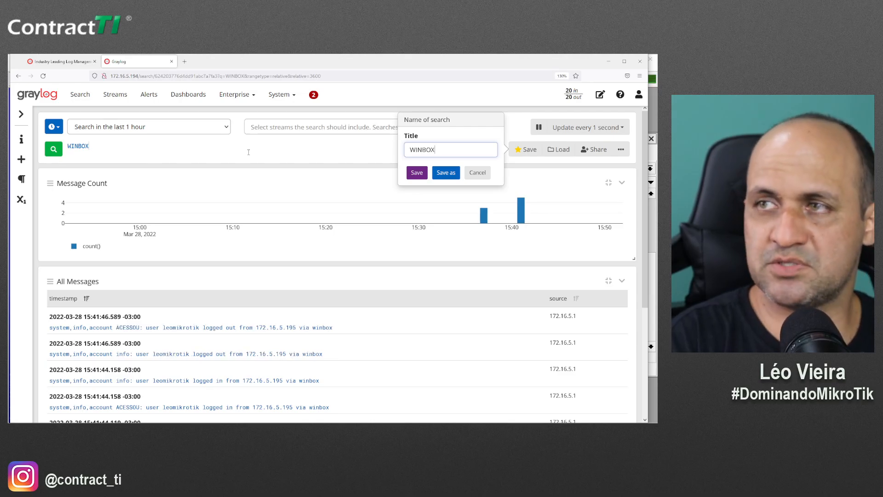
click(415, 173)
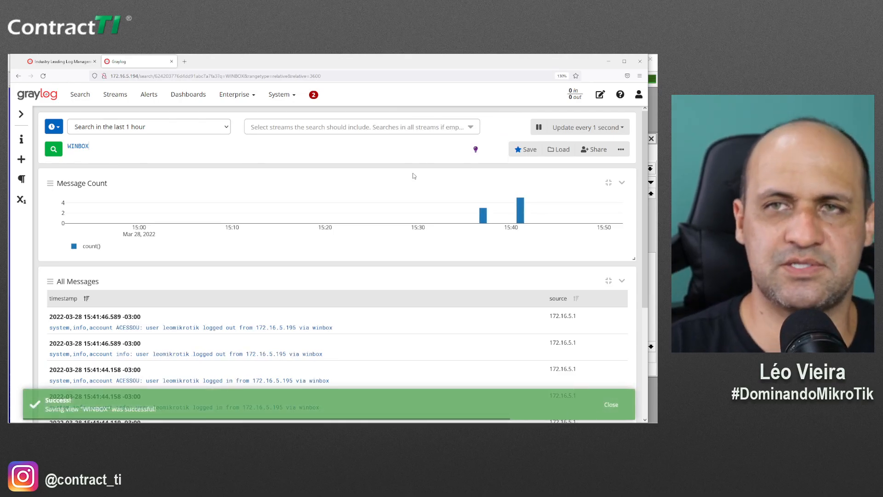
scroll(257, 297, down, 3)
scroll(257, 296, up, 3)
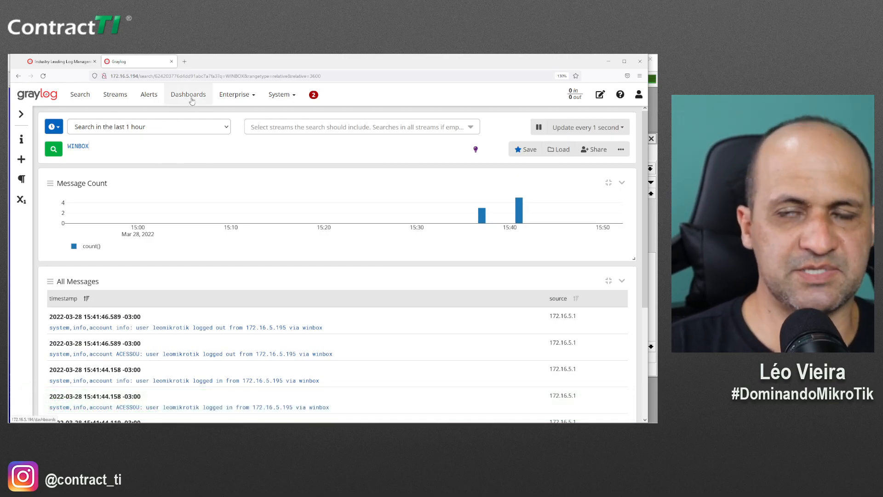
click(621, 150)
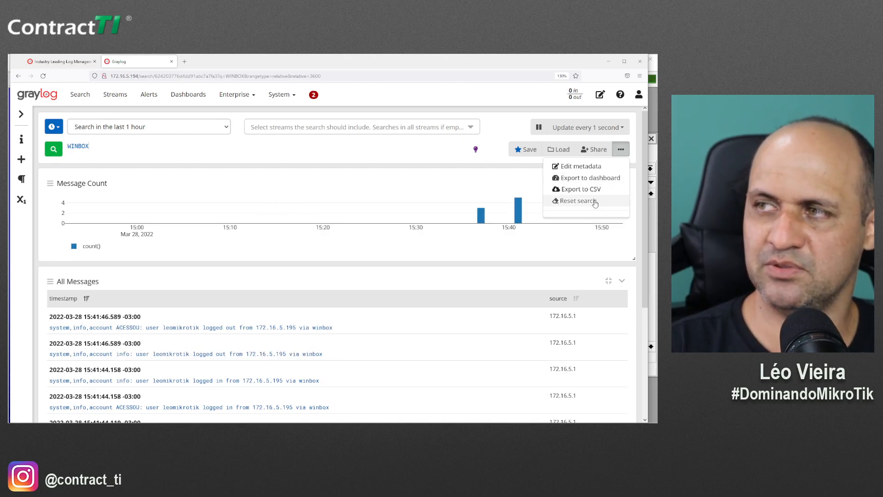
Export the WINBOX search's message count and message list widgets to a new dashboard
click(599, 179)
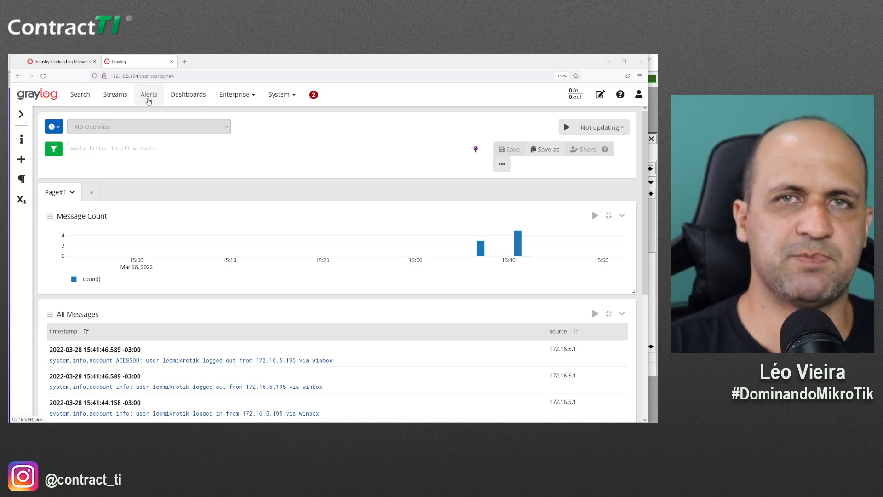
Open Graylog's Alerts & Events page, which shows no event definitions
click(148, 95)
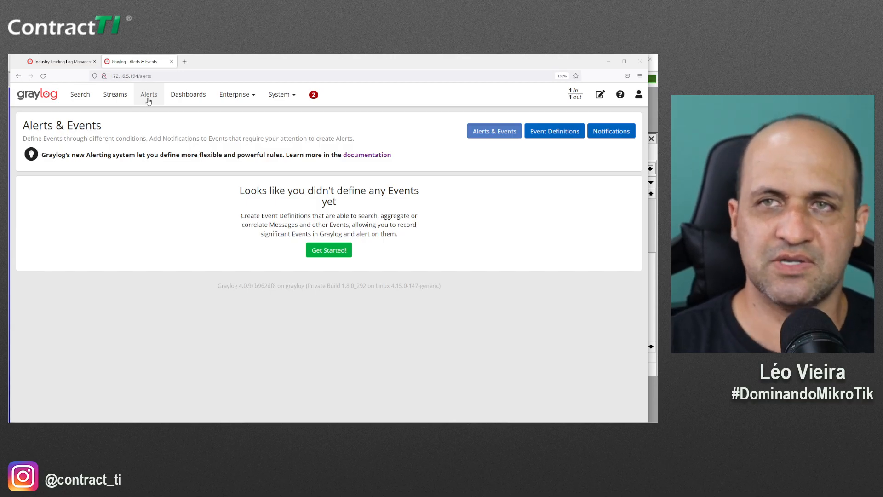
Back in WinBox, close the Winbox rule and open the Bloqueio PortScan drop rule under Firewall Raw
key(alt+Tab)
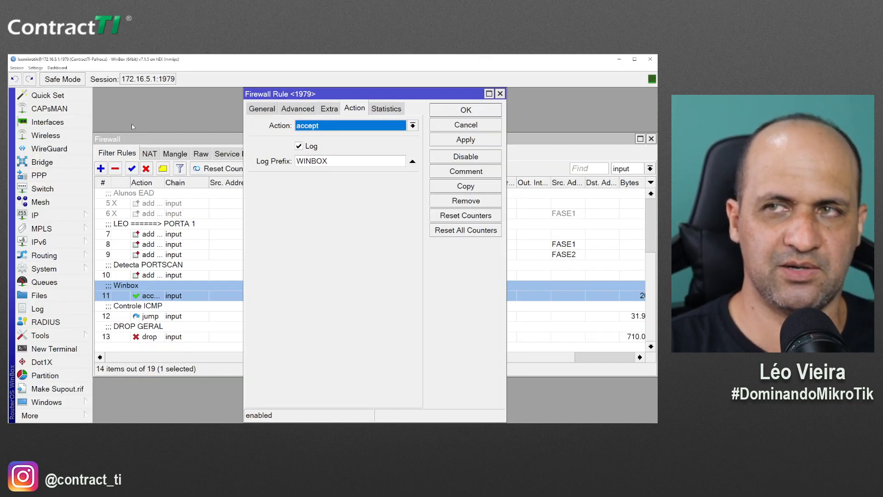
key(Escape)
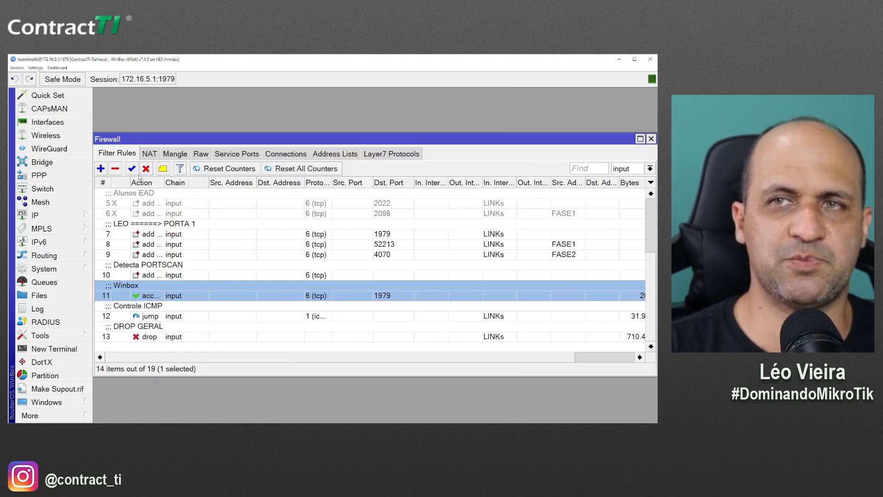
scroll(206, 328, up, 1)
scroll(190, 290, up, 3)
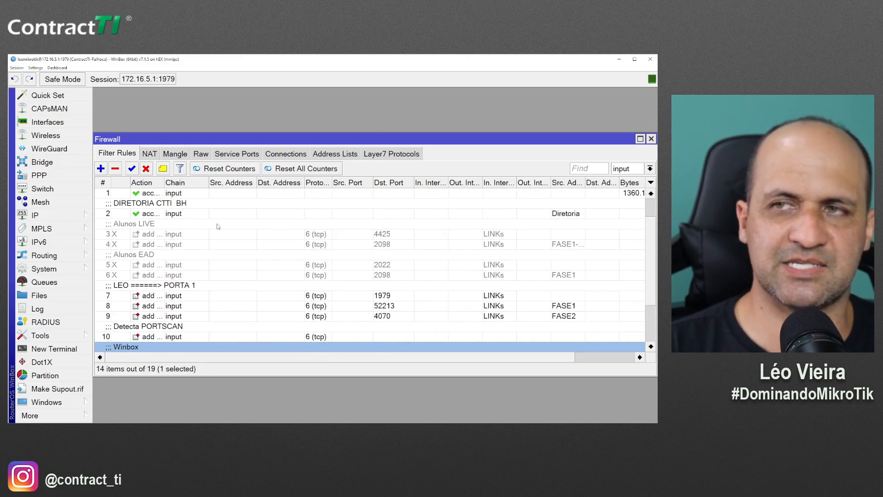
click(200, 154)
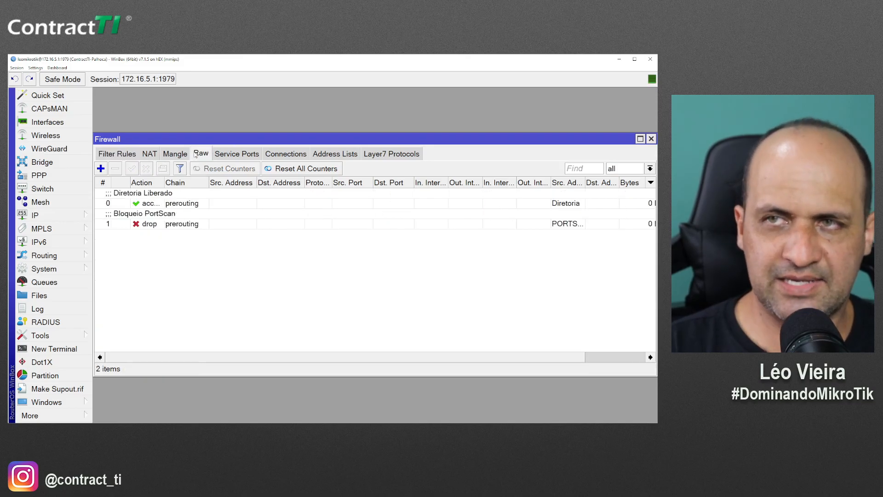
double_click(148, 225)
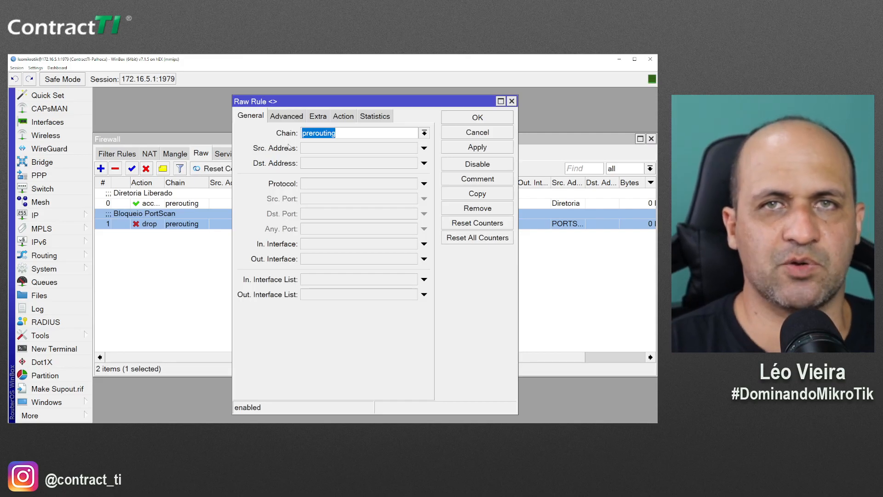
Enable logging on the PortScan rule with log prefix portscan and close the Firewall window
click(354, 120)
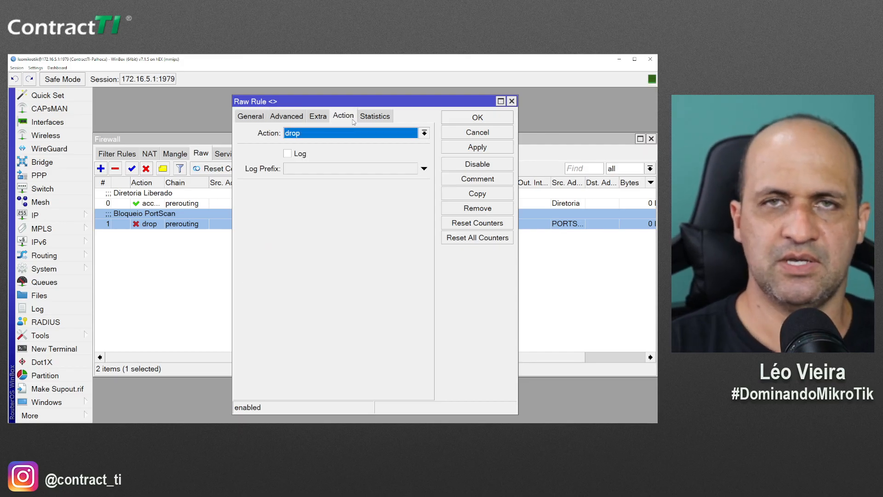
click(300, 154)
click(303, 169)
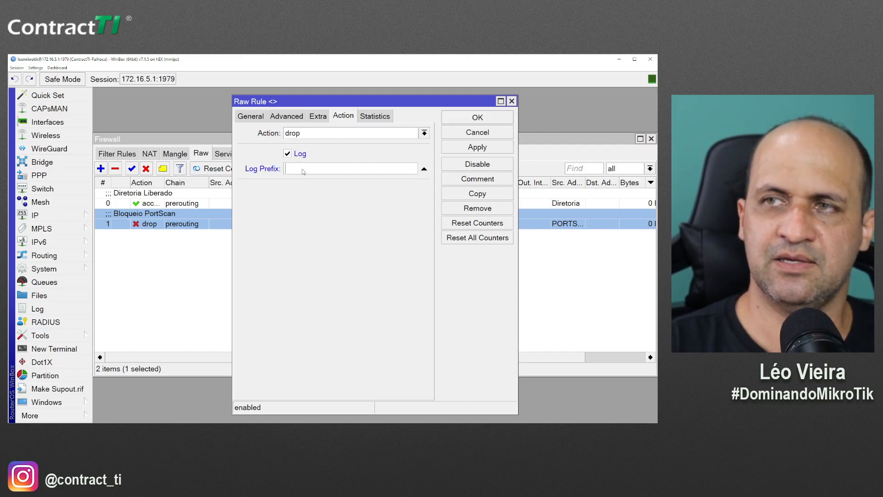
text(po)
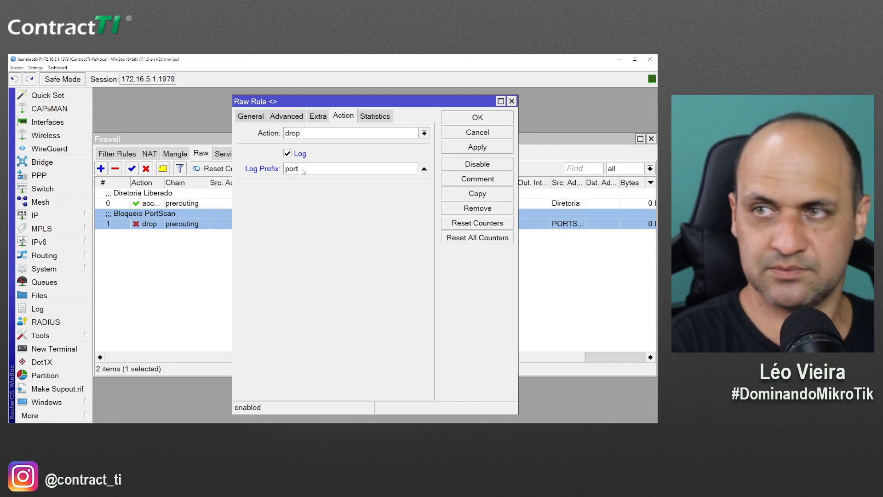
key(BackSpace)
key(BackSpace)
text(portscan)
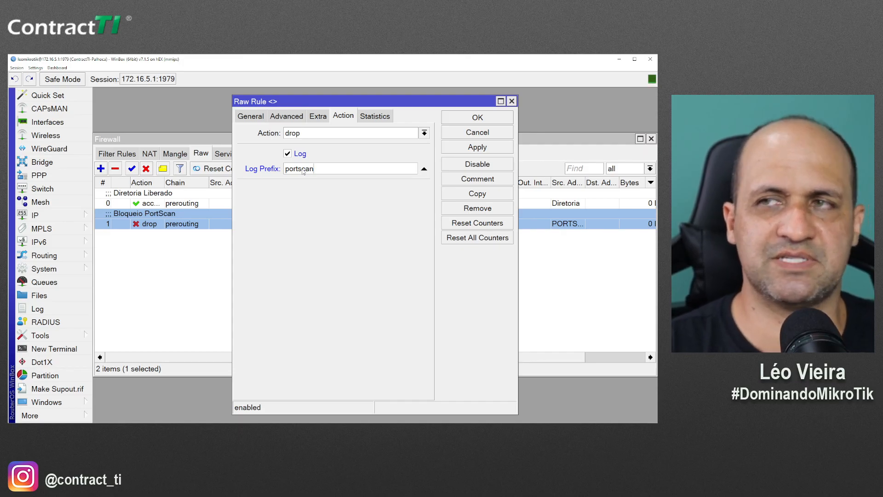
key(Return)
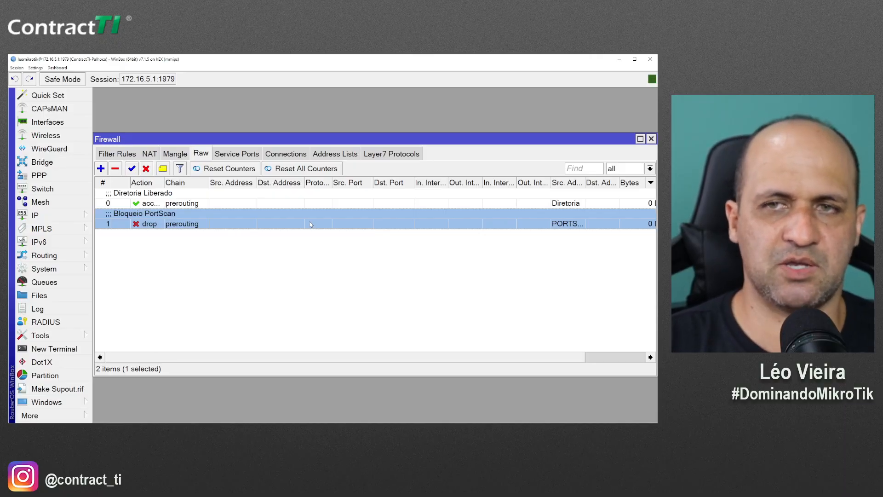
key(Escape)
click(71, 220)
Open System > Logging and try a new rule with the info topic, then cancel it
click(69, 270)
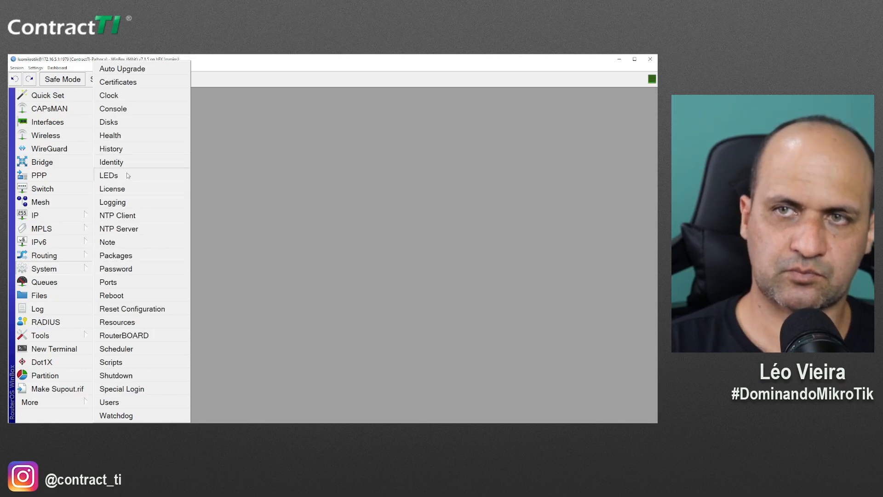
click(125, 203)
click(161, 137)
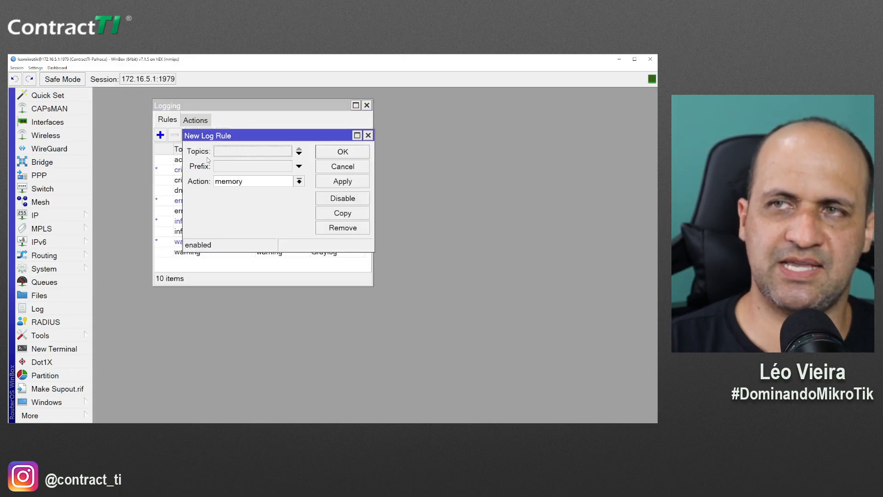
click(216, 154)
click(219, 152)
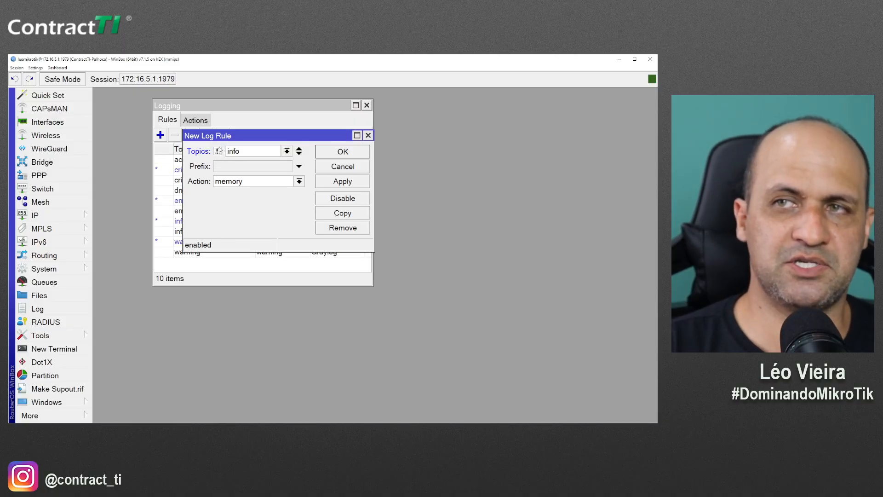
click(252, 153)
click(251, 154)
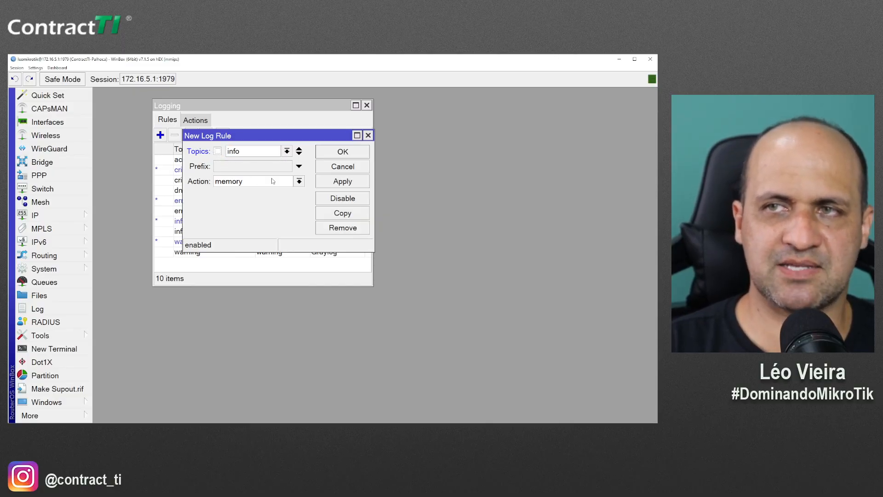
key(Escape)
Draft another logging rule with topics bgp and debug
click(160, 135)
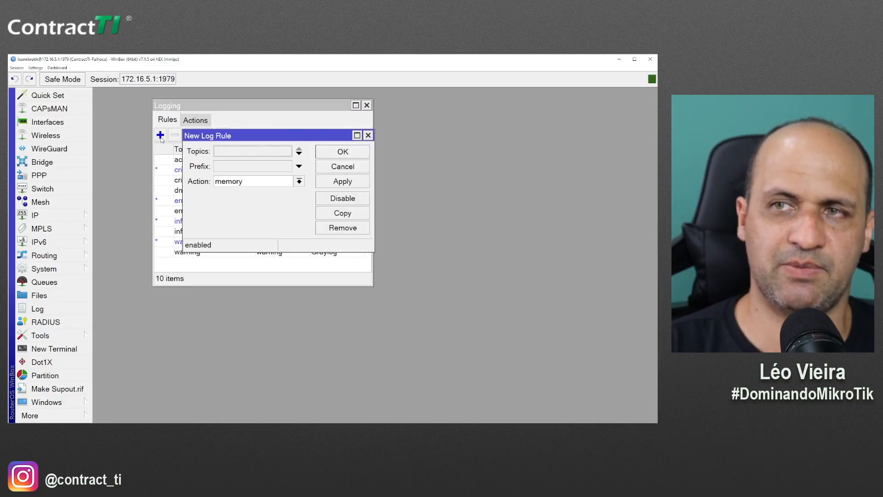
click(251, 151)
click(260, 156)
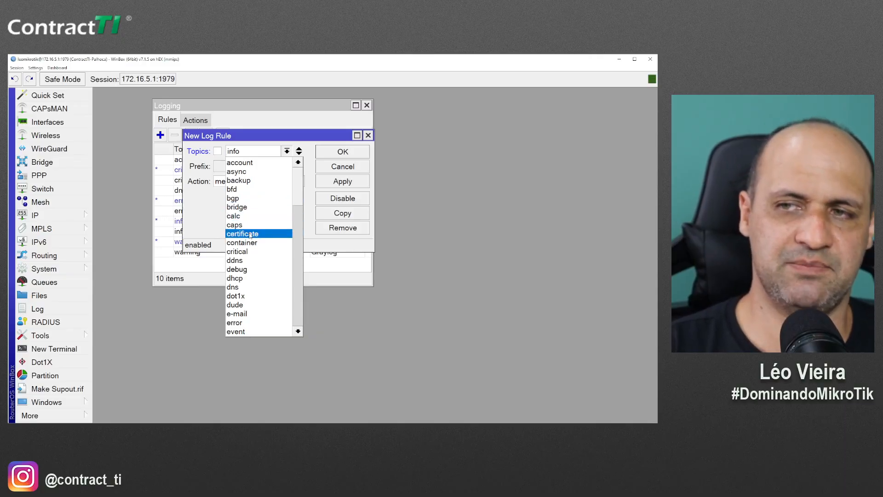
click(233, 199)
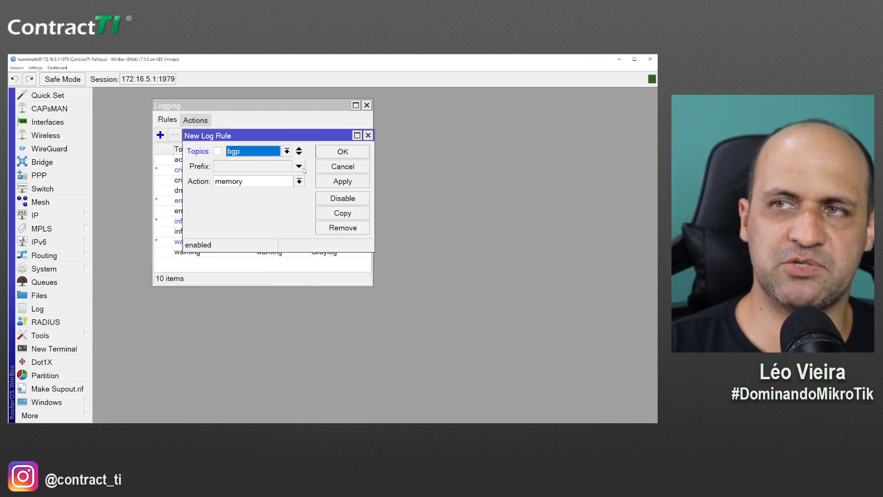
click(299, 153)
click(254, 169)
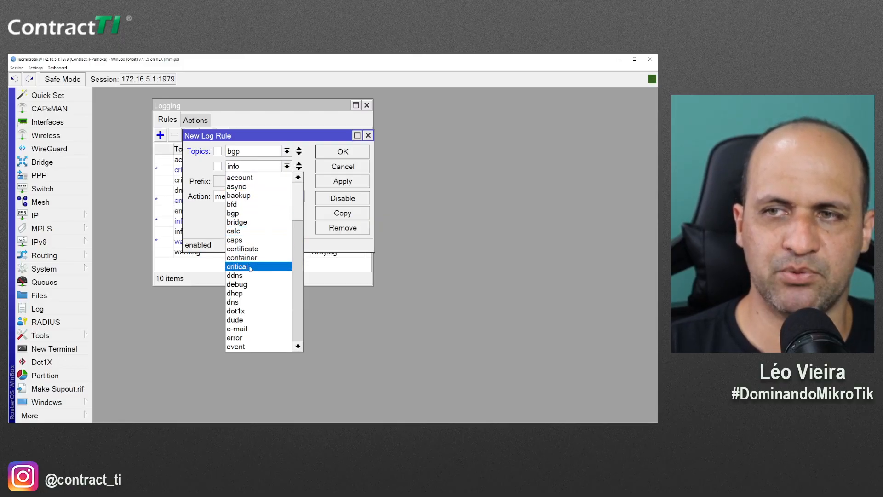
click(247, 283)
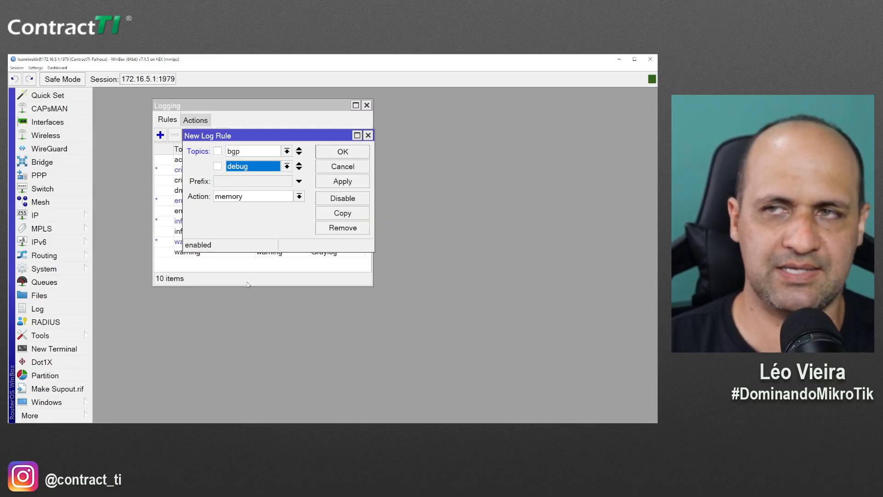
Discard the draft rule, review the logging actions, and close the Logging window
click(264, 152)
scroll(256, 276, down, 9)
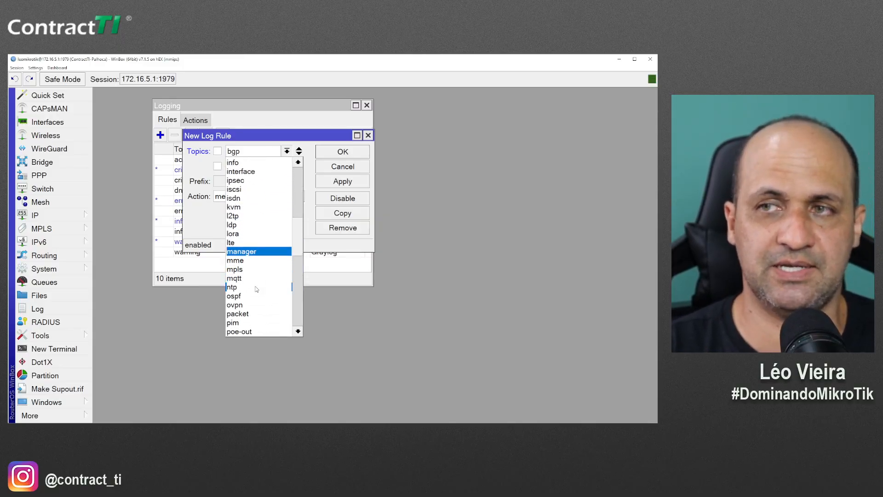
key(Escape)
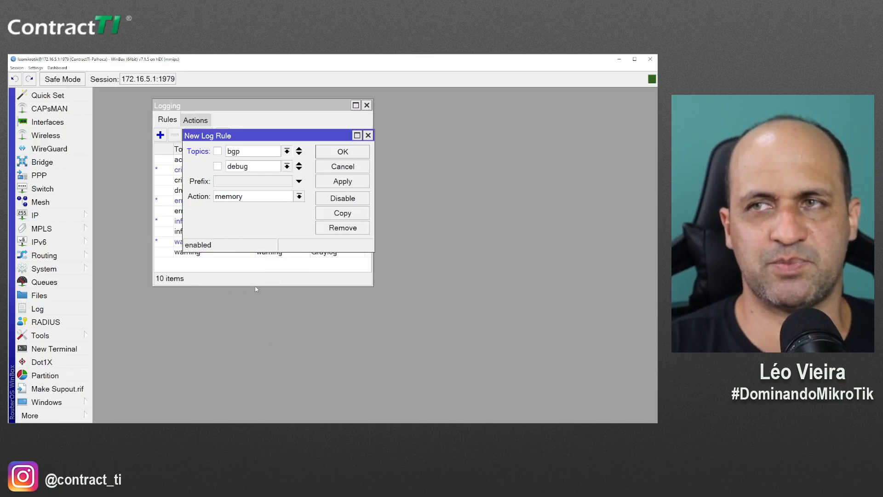
key(Escape)
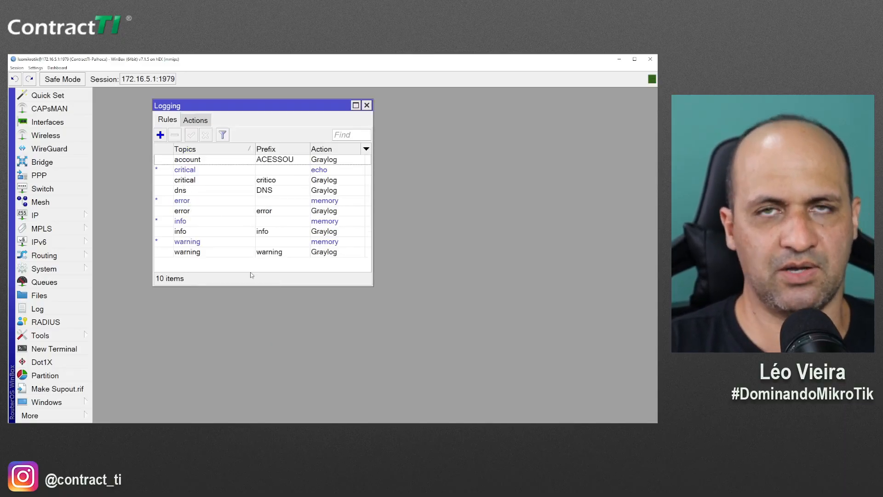
click(191, 121)
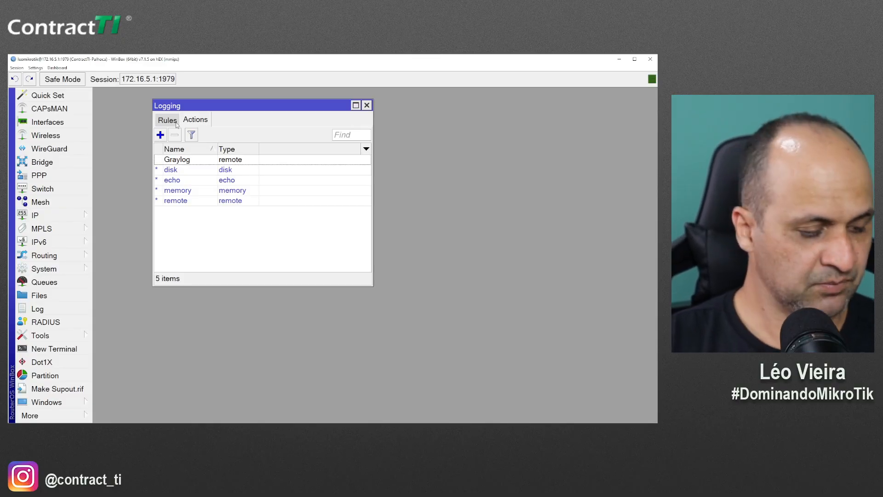
key(Escape)
Open the IP Firewall filter rules and show only forward-chain rules
click(41, 216)
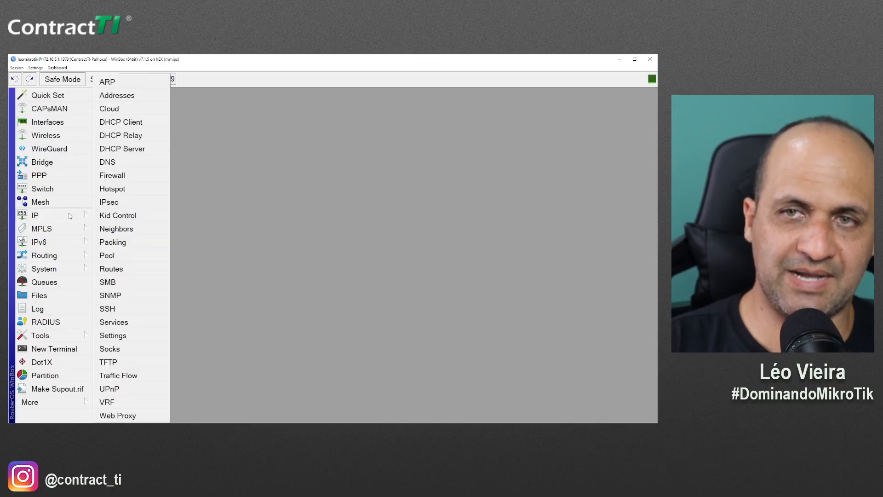
click(125, 179)
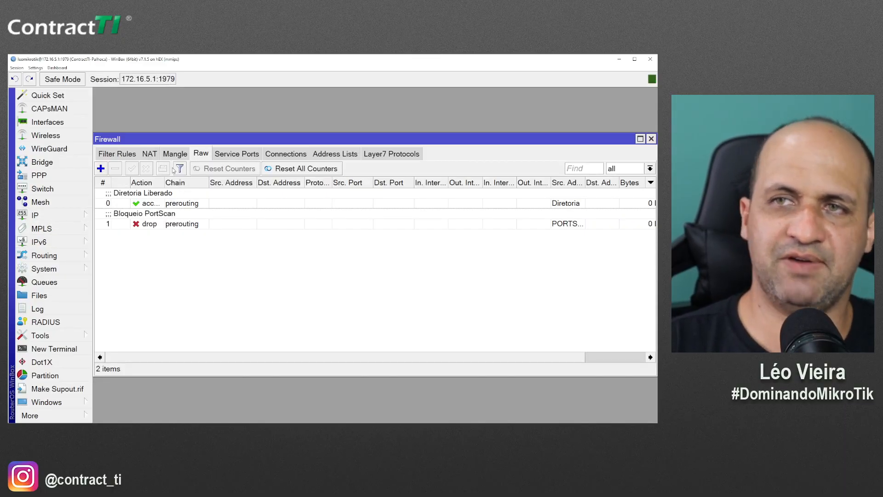
click(149, 154)
click(117, 153)
click(195, 155)
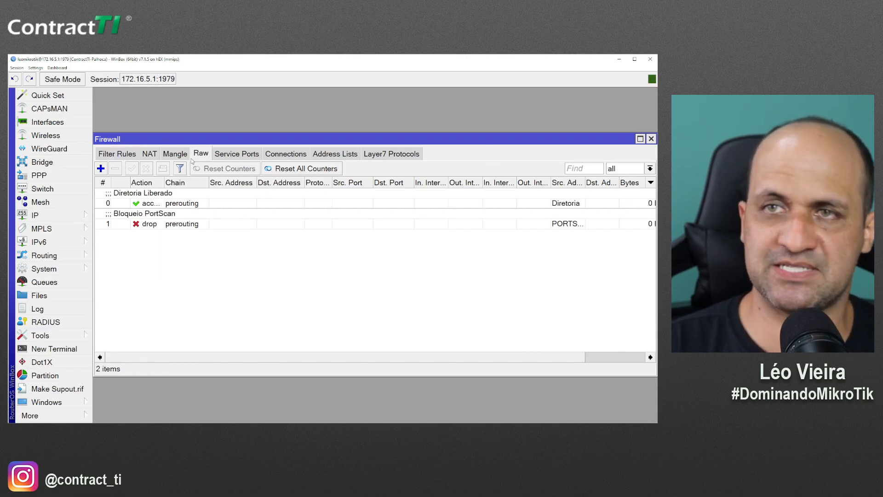
click(114, 155)
click(629, 169)
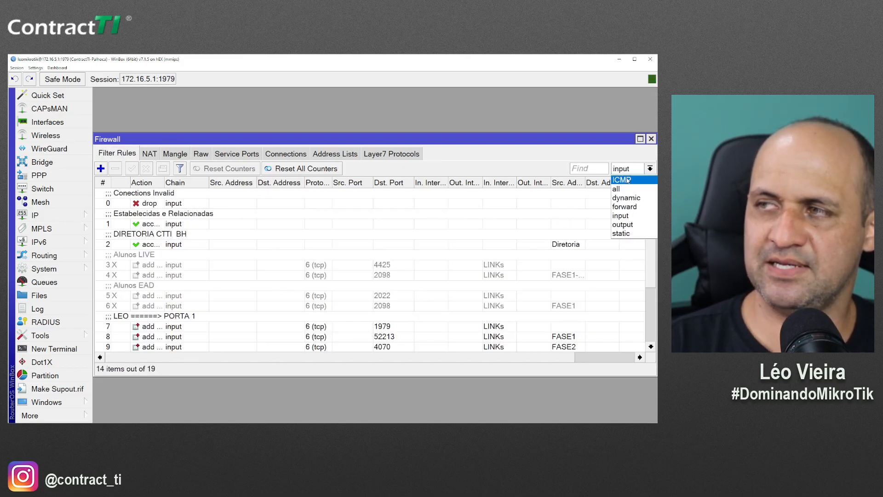
click(631, 210)
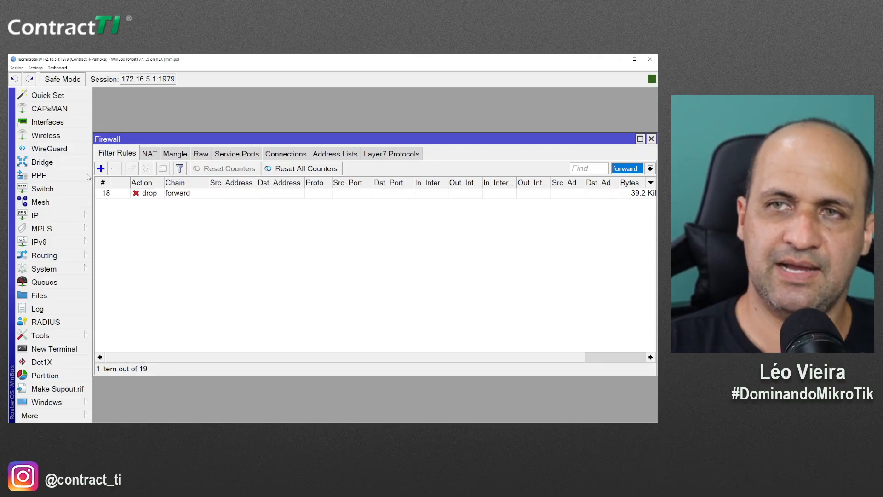
Begin a new forward rule with protocol tcp and port 22, then discard it
click(101, 168)
click(264, 109)
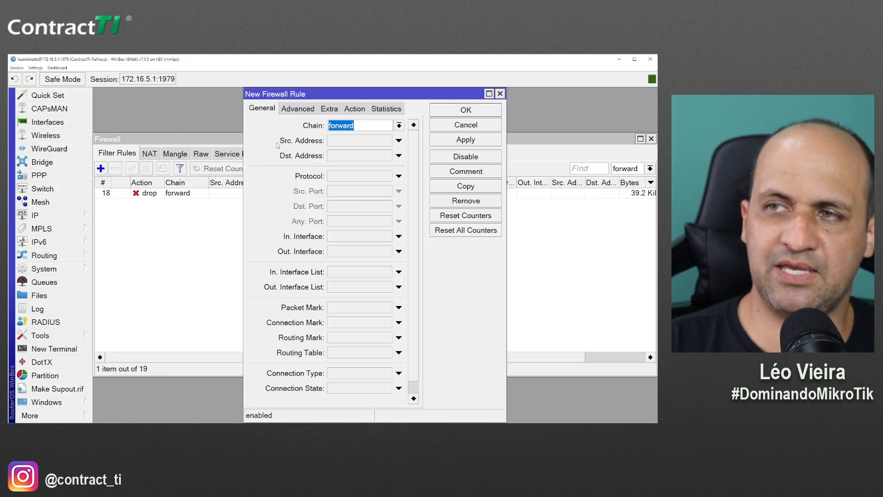
click(343, 177)
click(351, 212)
text(22)
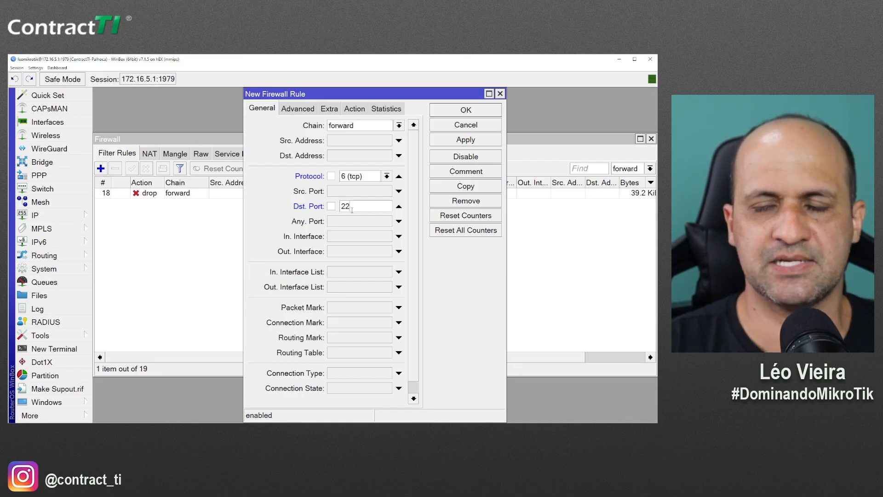
key(Escape)
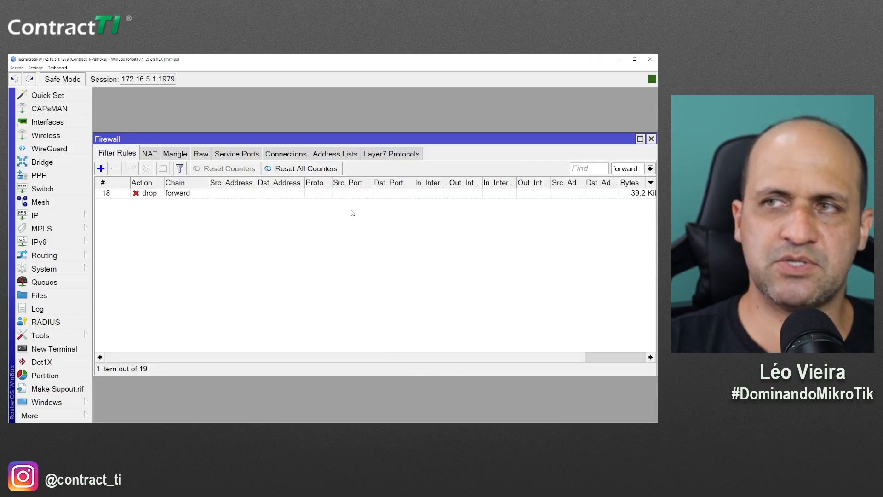
Delete forward drop rule 18 and add a forward-chain rule with action log
click(180, 192)
click(115, 169)
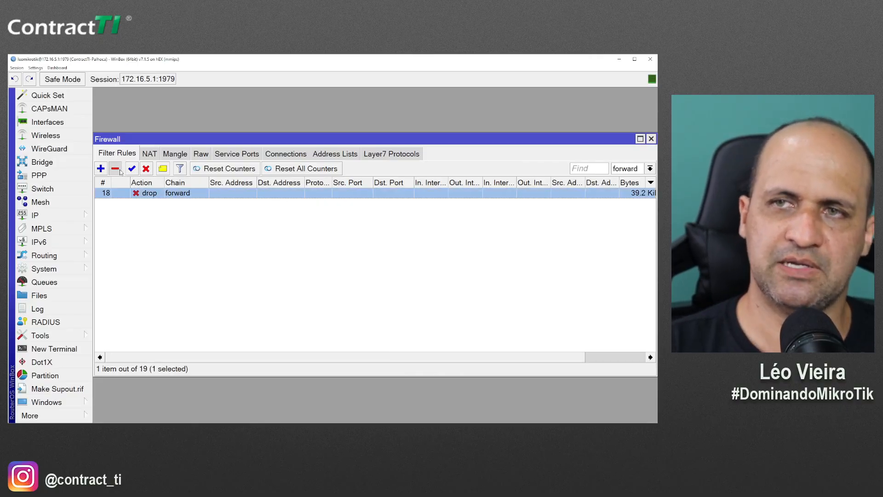
click(101, 169)
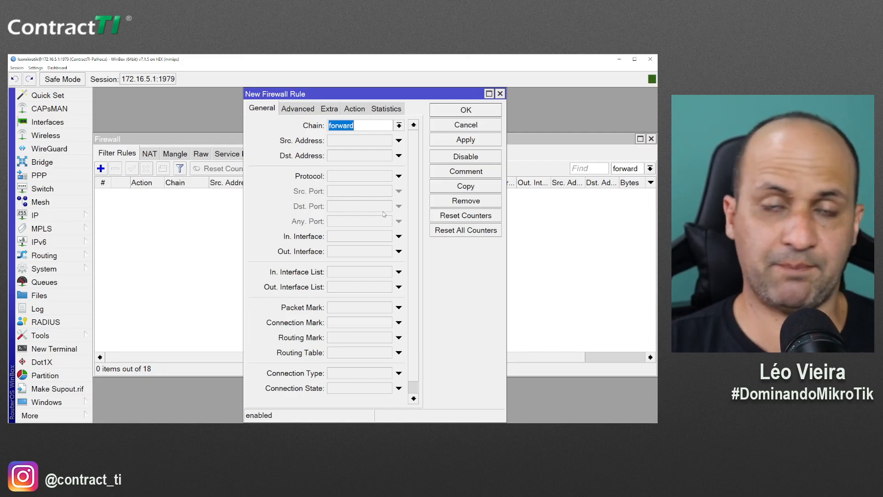
click(354, 108)
click(325, 125)
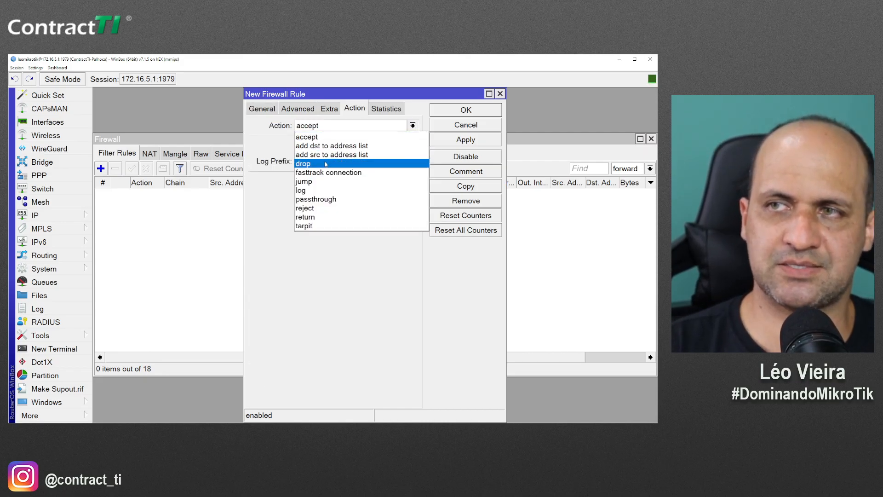
click(324, 190)
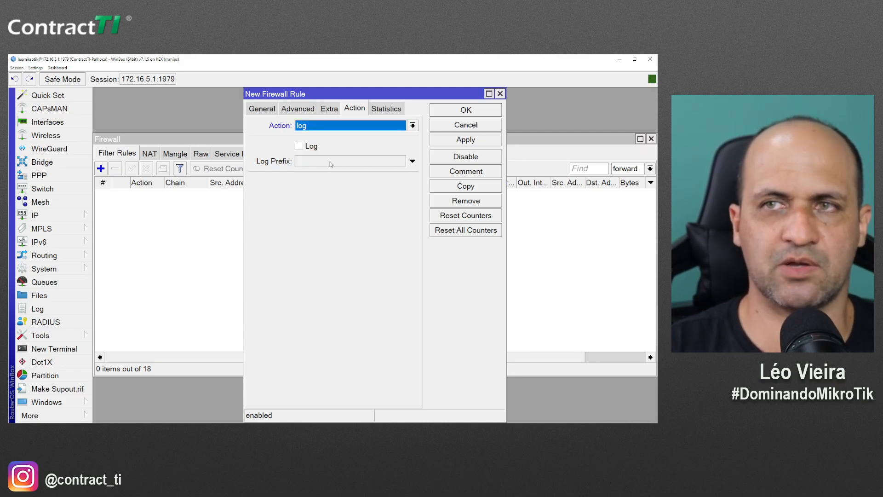
click(465, 110)
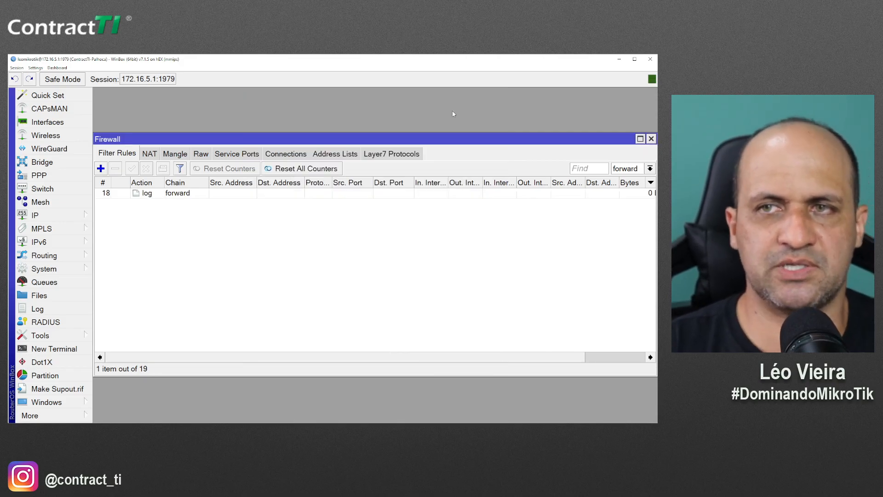
Watch forward log rule 18's counter climb to 106.5 KiB, then return to Graylog in Firefox
click(284, 193)
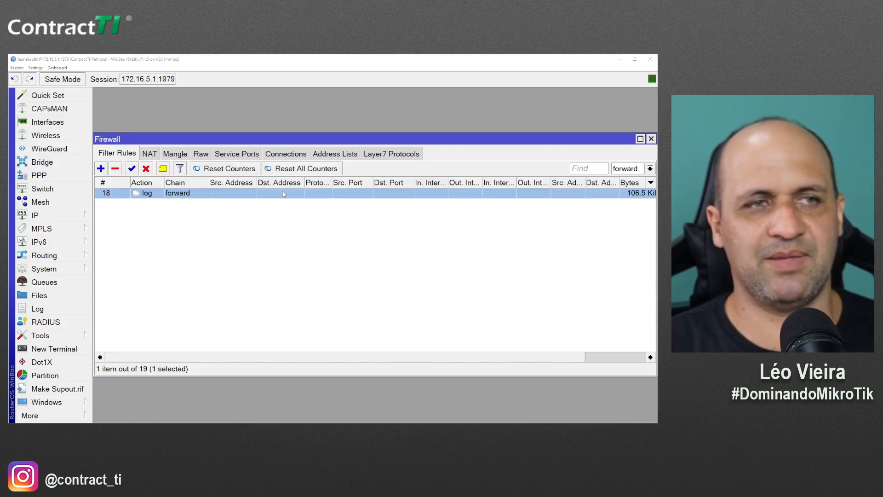
key(alt+Tab)
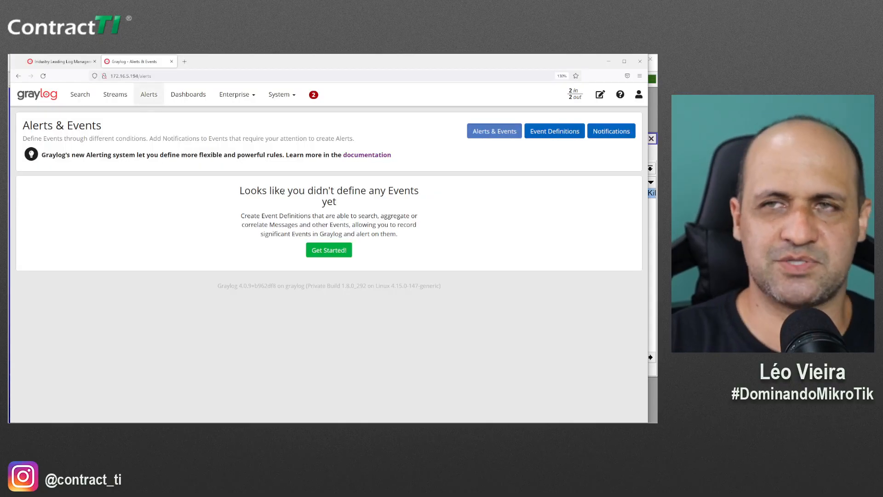
Search Graylog messages over the last 5 minutes to list 172.16.5.1 forward-chain logs
click(76, 95)
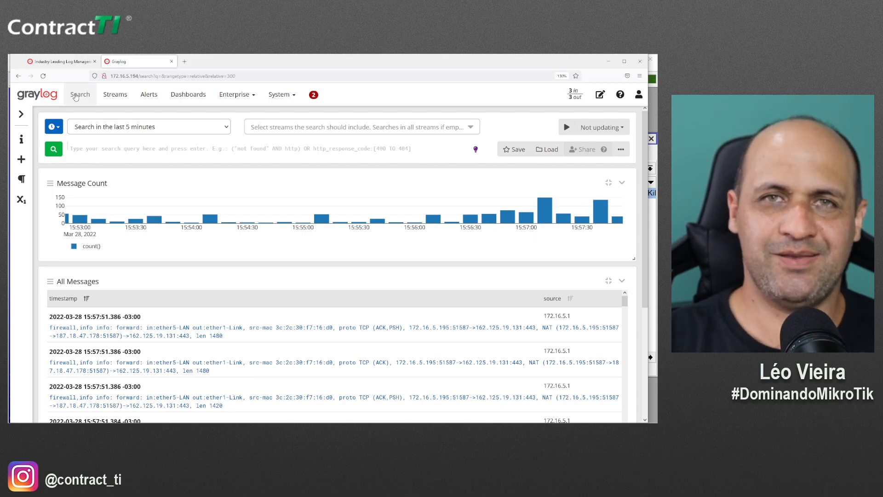
click(75, 96)
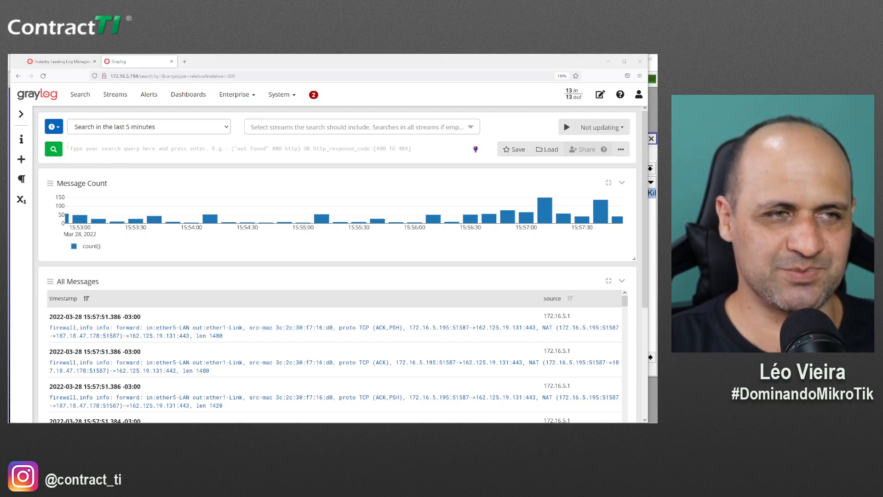